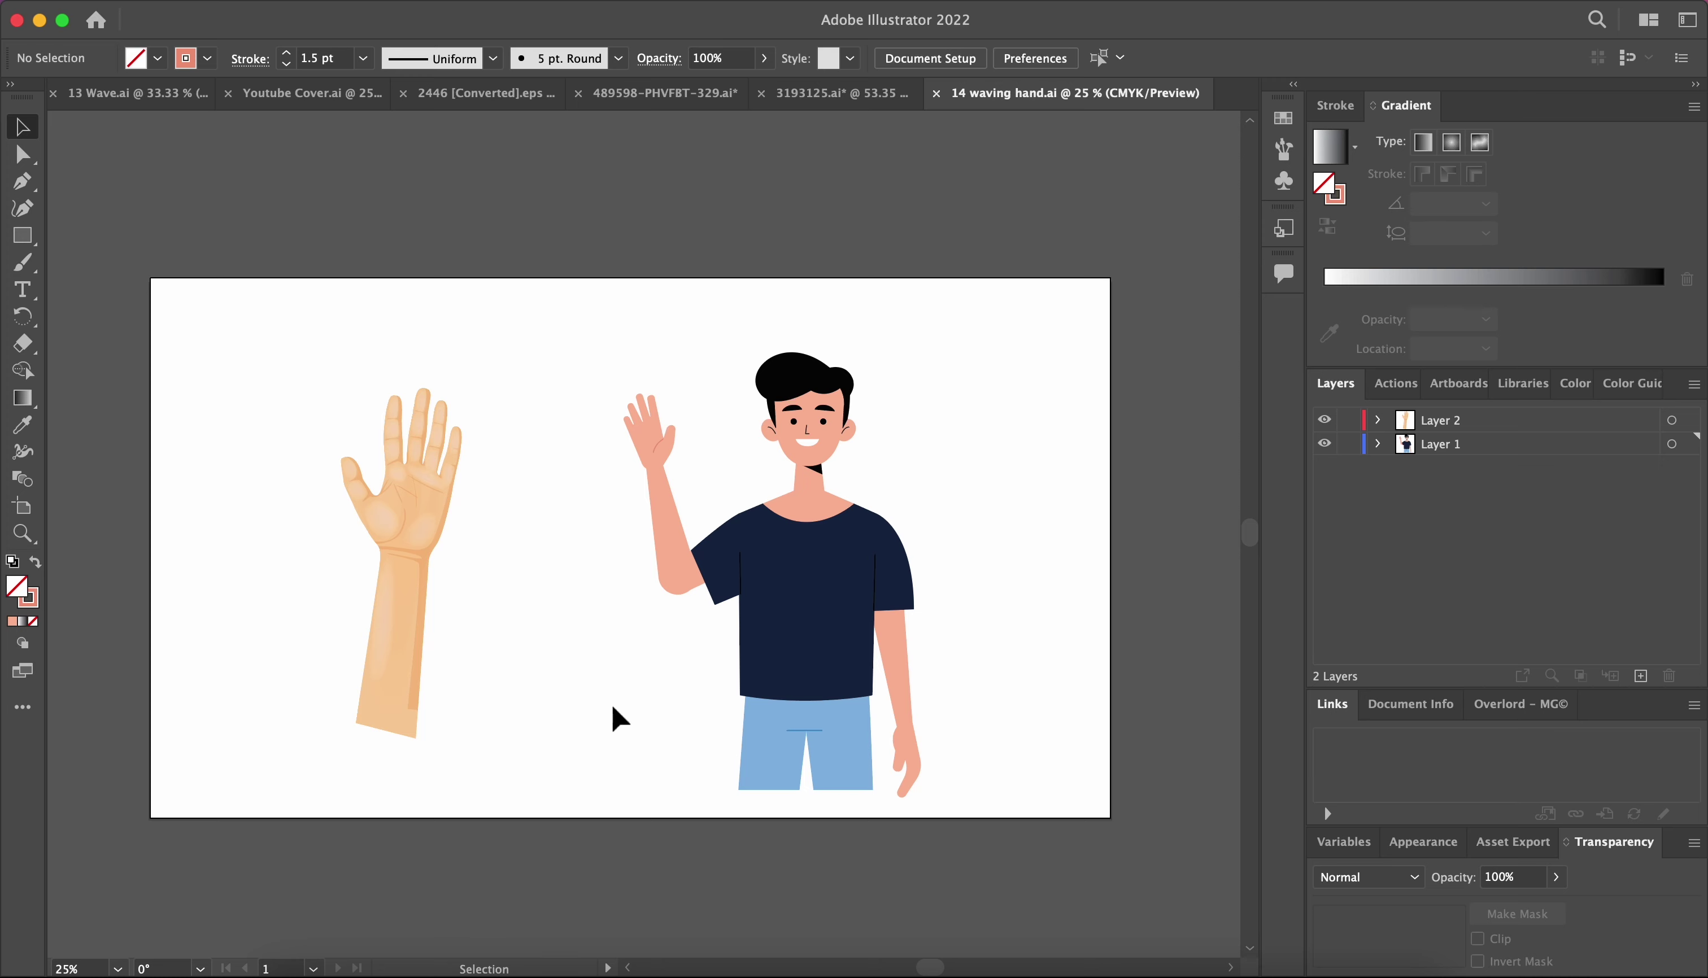
click(1325, 444)
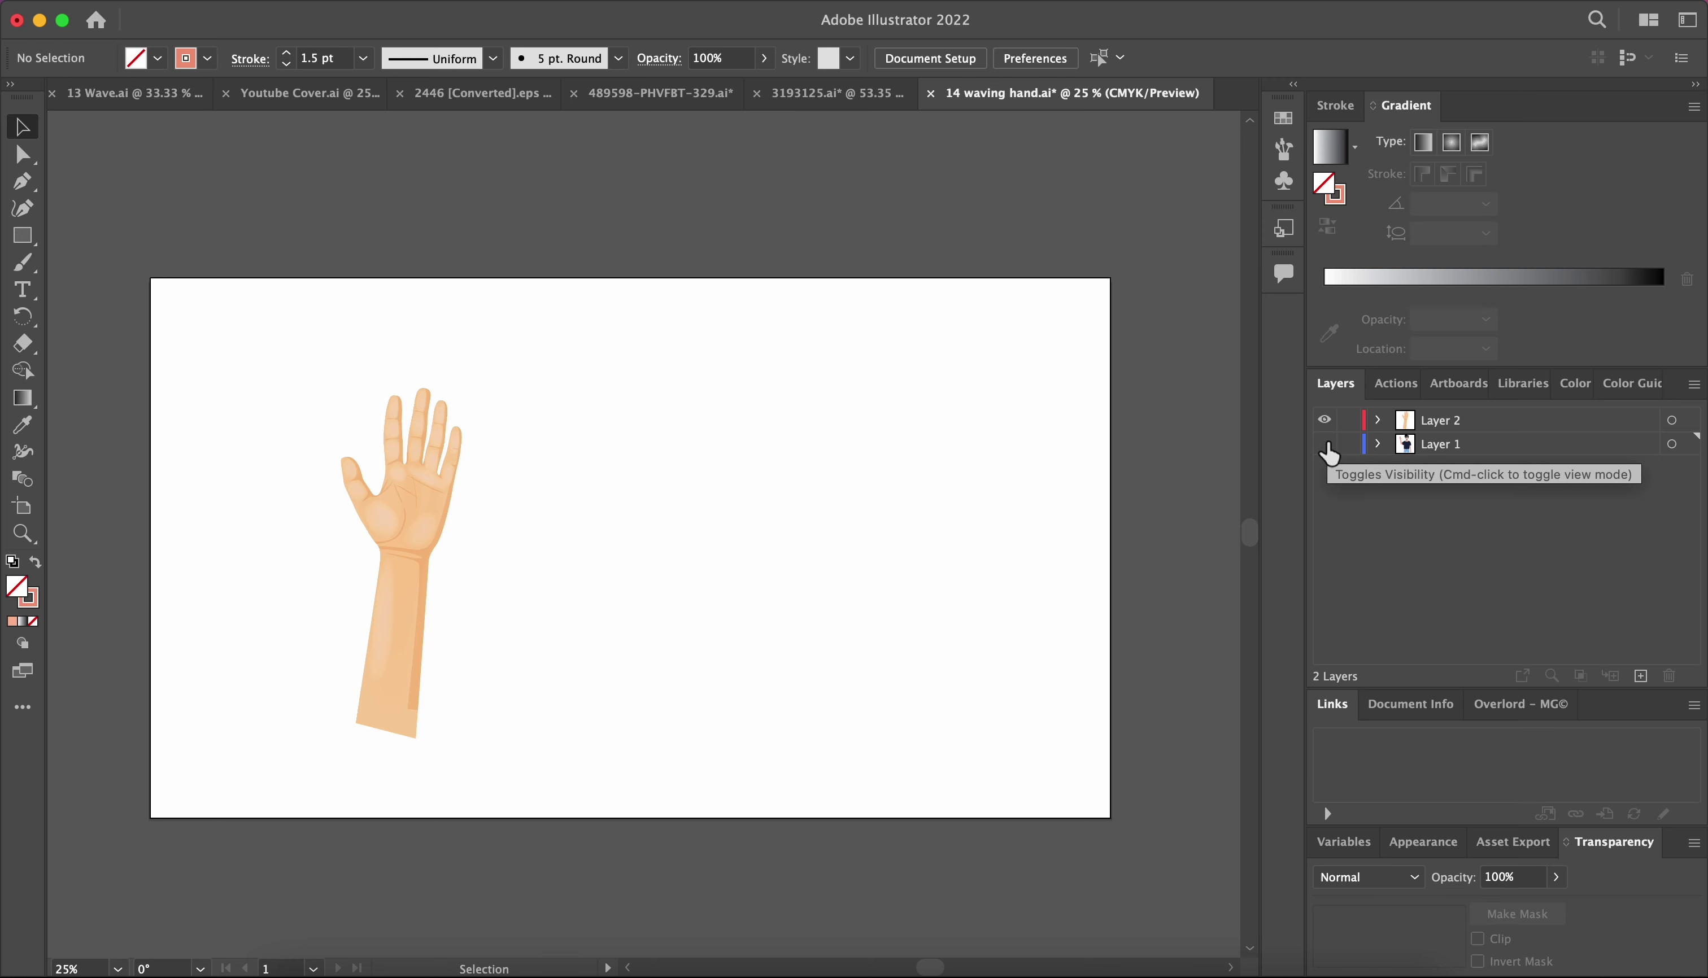
click(1324, 445)
click(854, 637)
click(1166, 775)
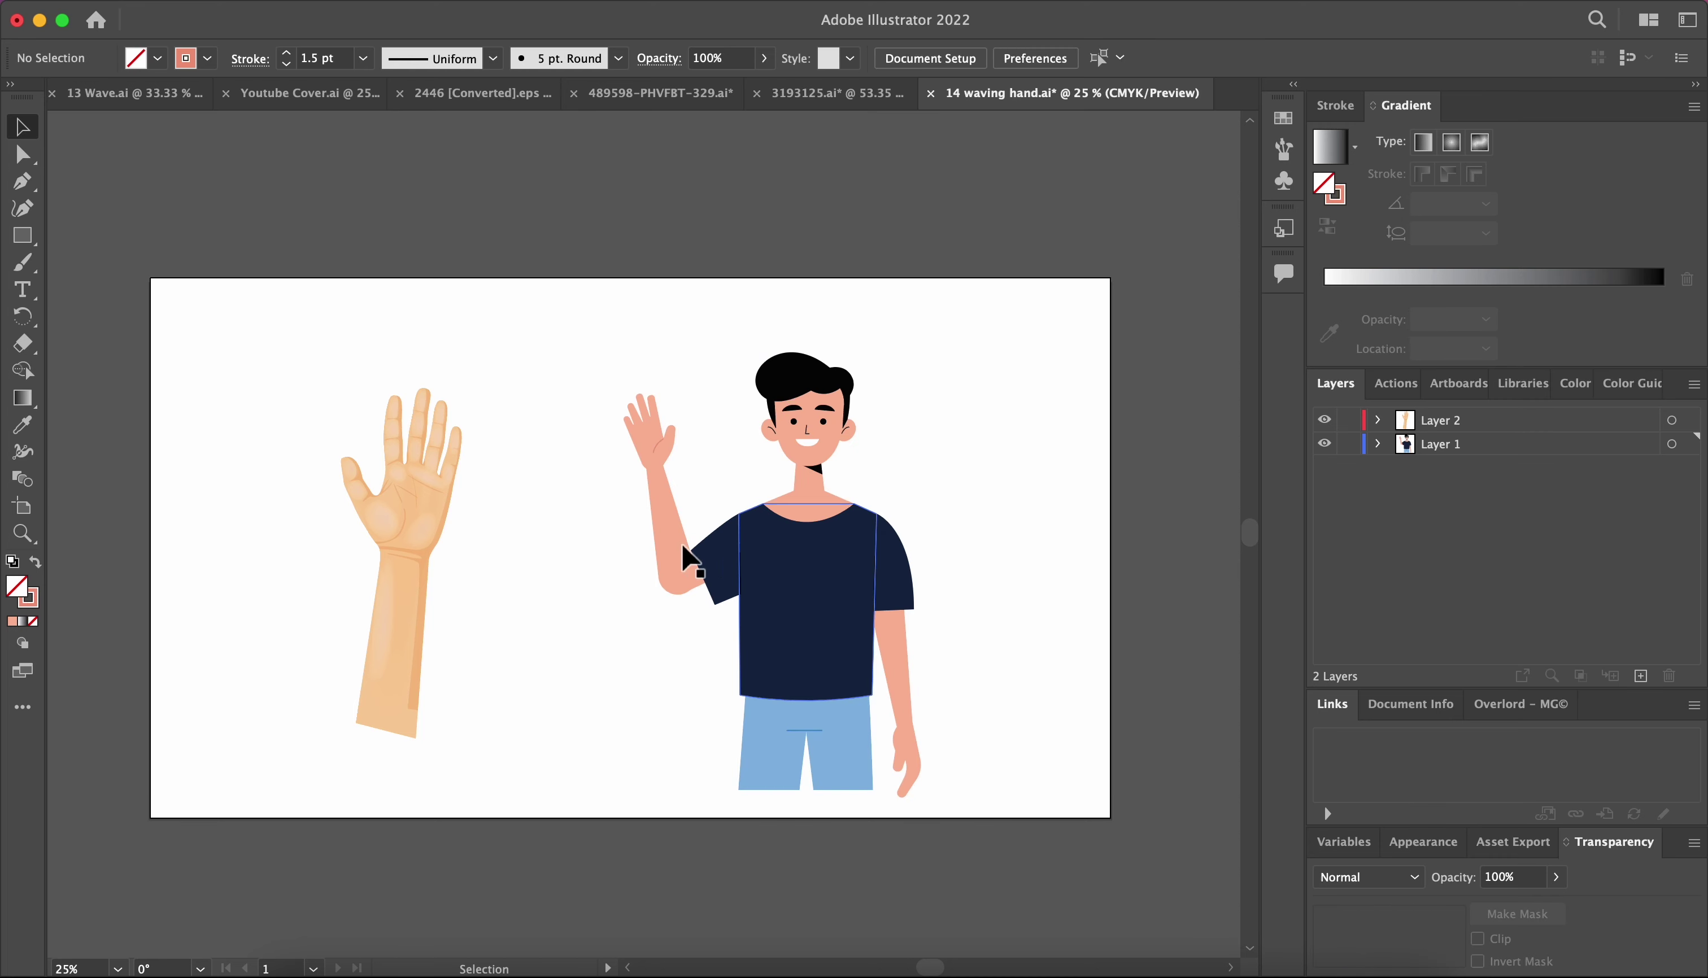
click(1463, 447)
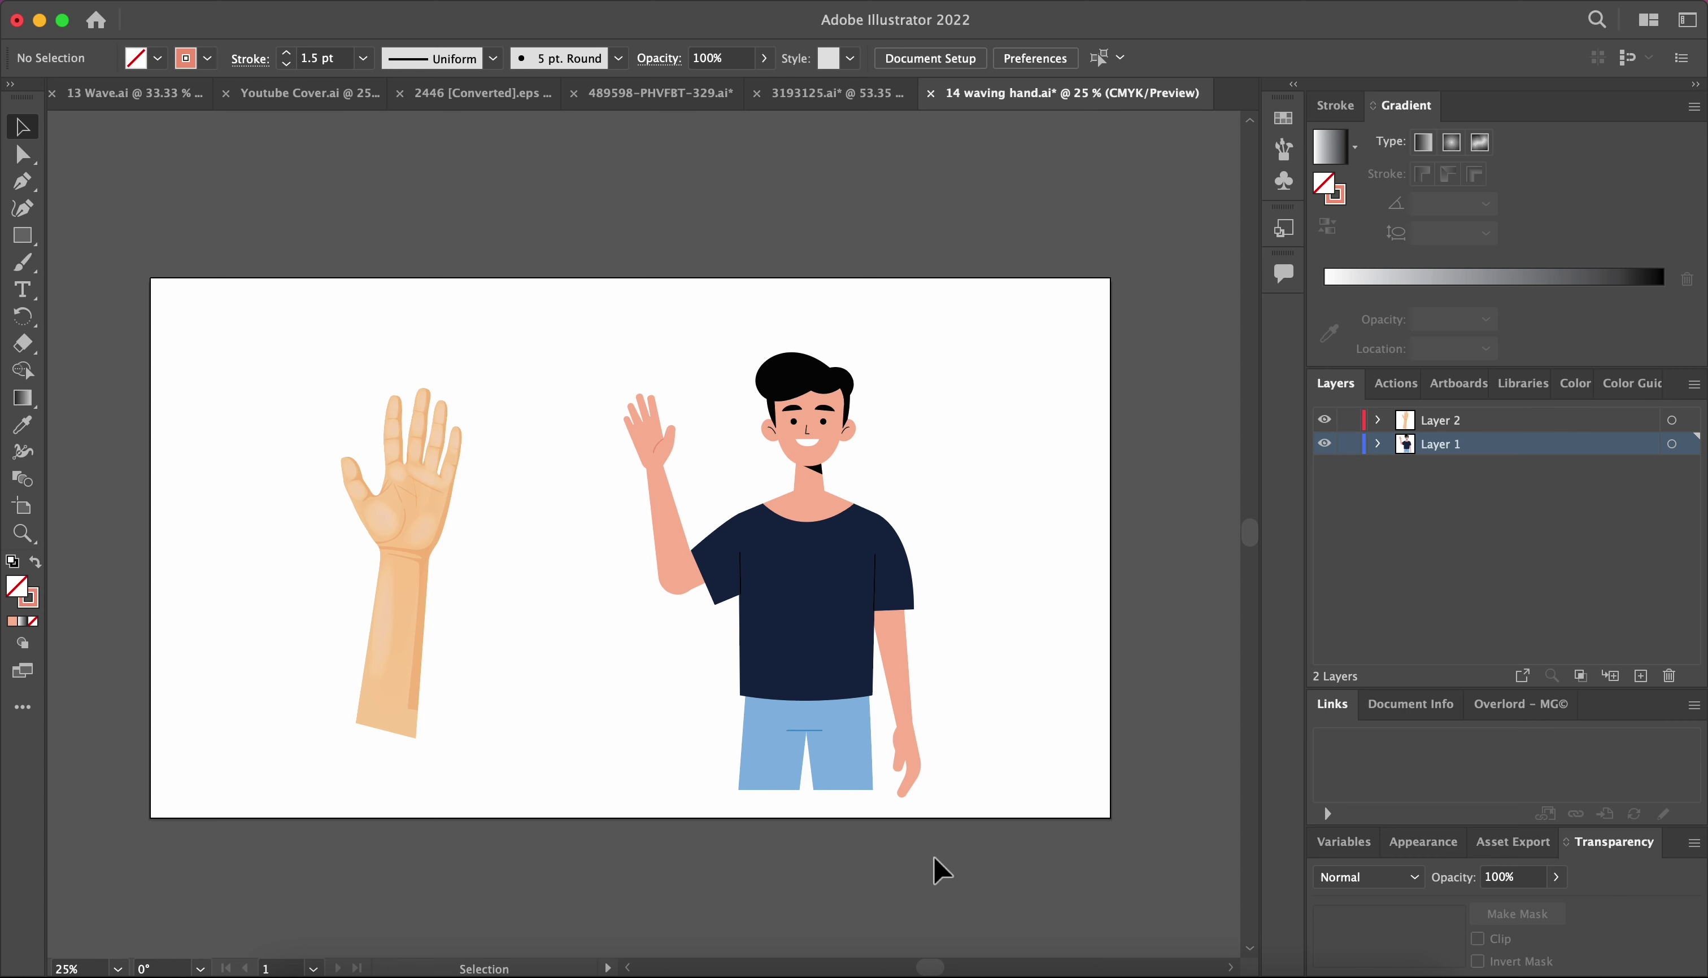
- Create a 6-second composition named Real Time Puppet Tool with a 161616 dark gray background
click(509, 970)
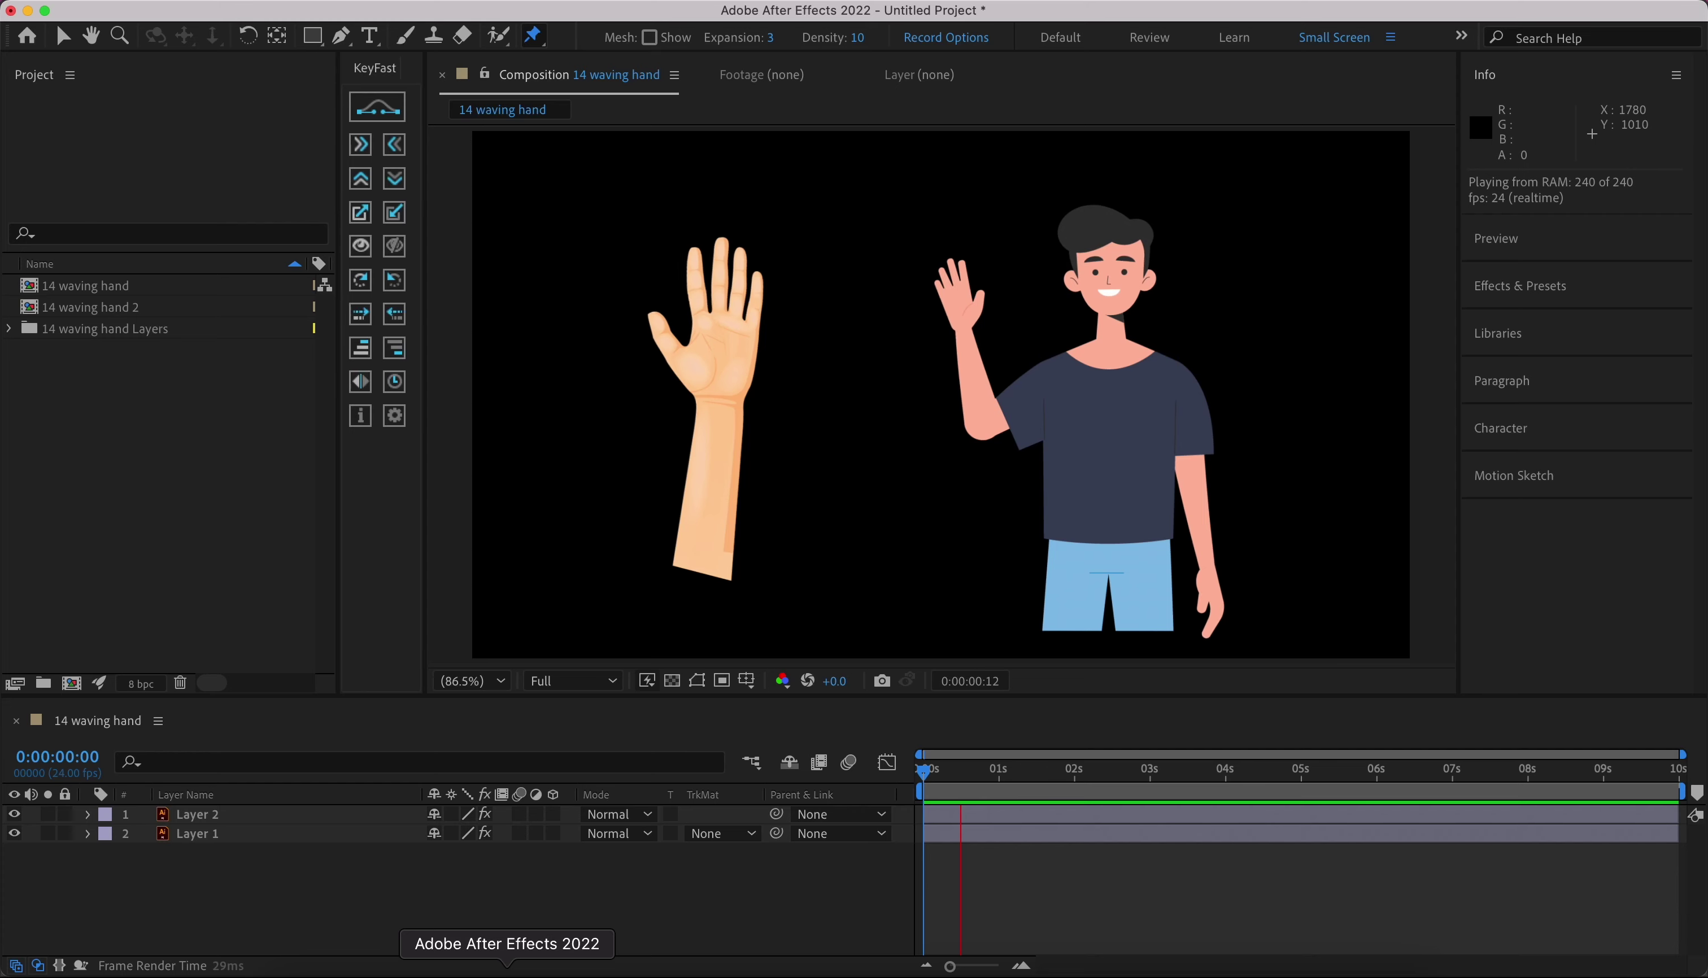
click(373, 917)
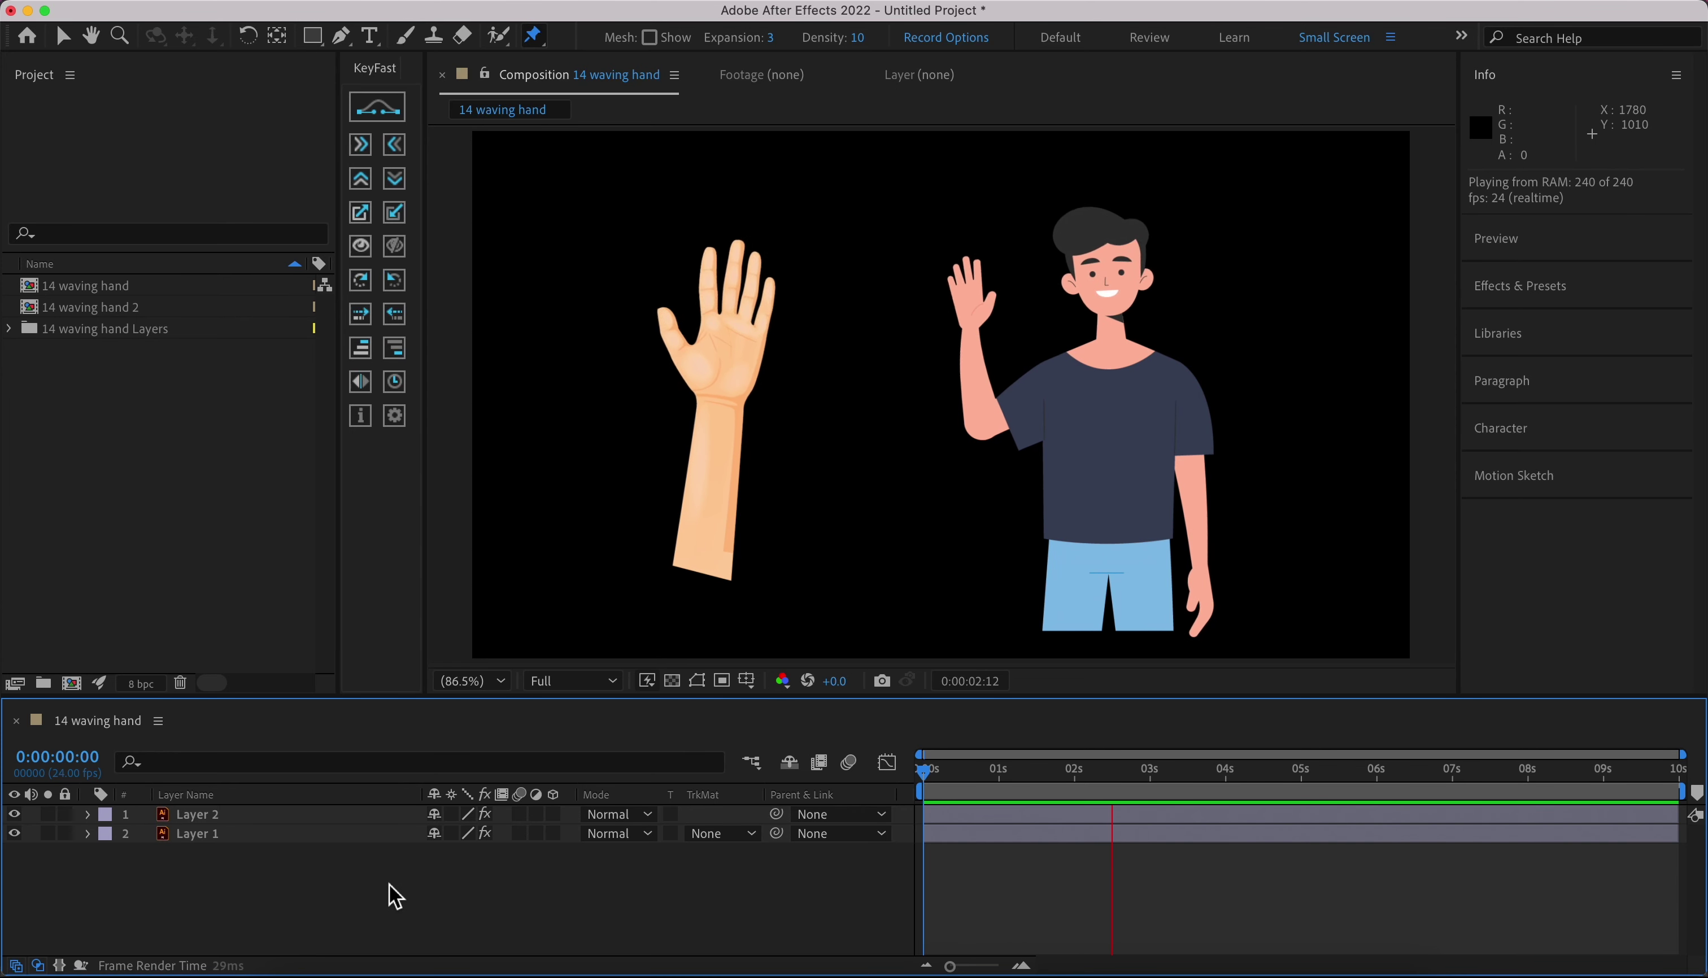
click(78, 682)
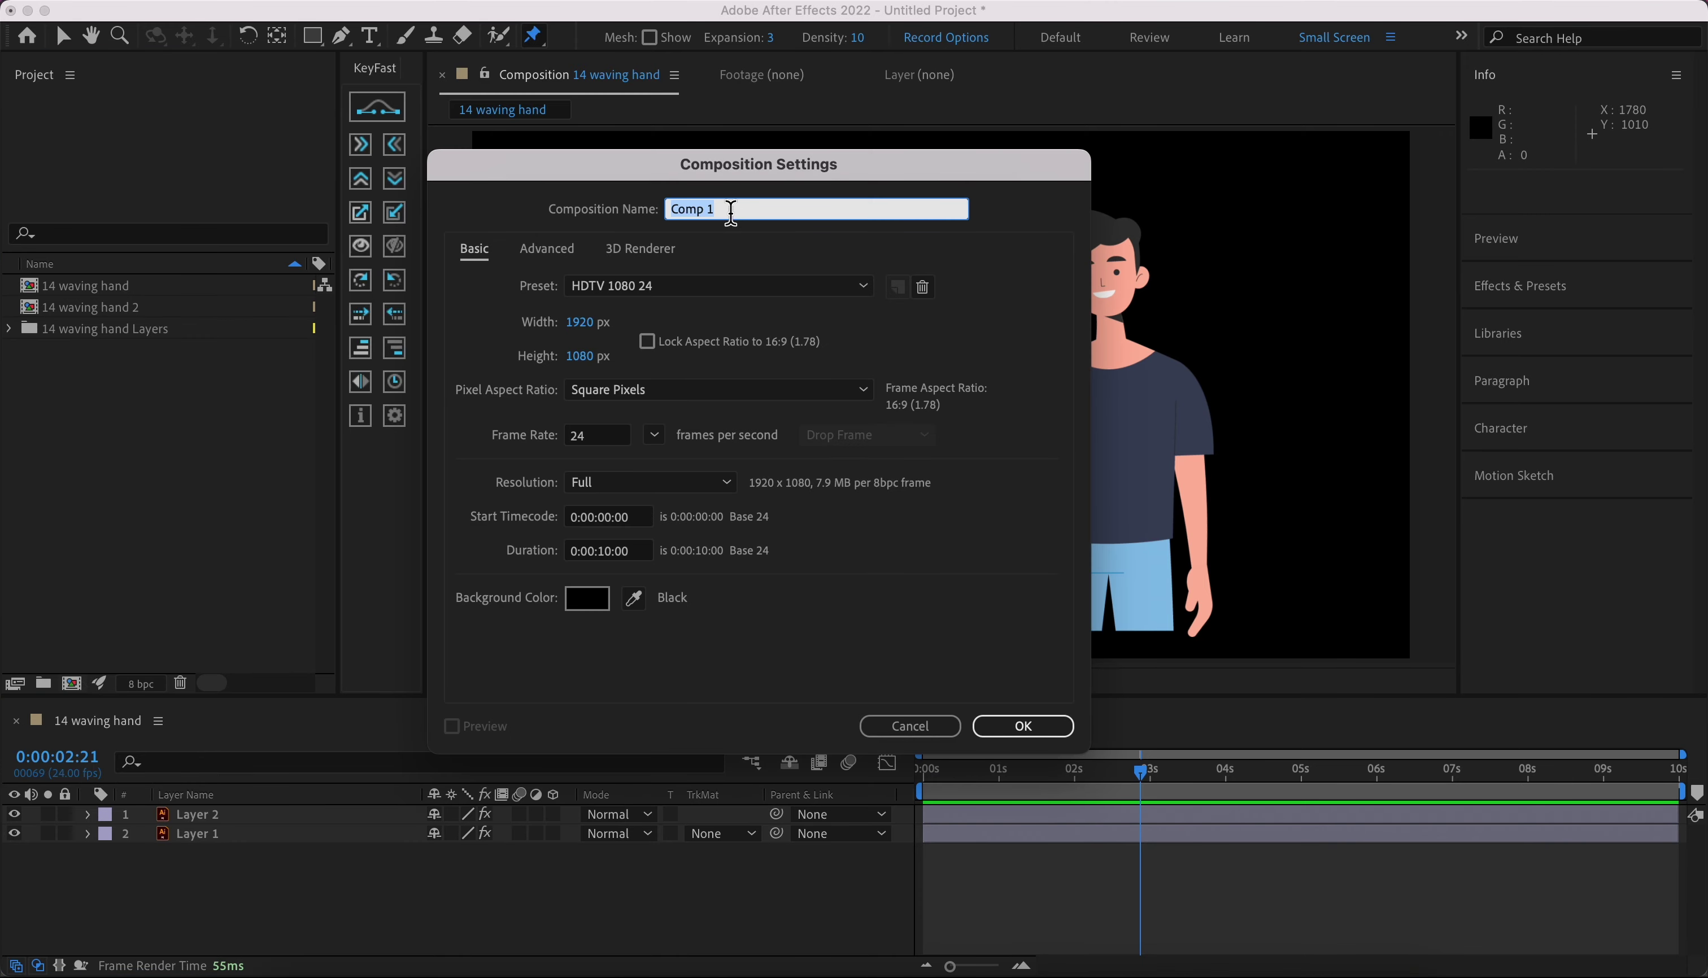
text(Real Time Puppet Tool)
click(630, 553)
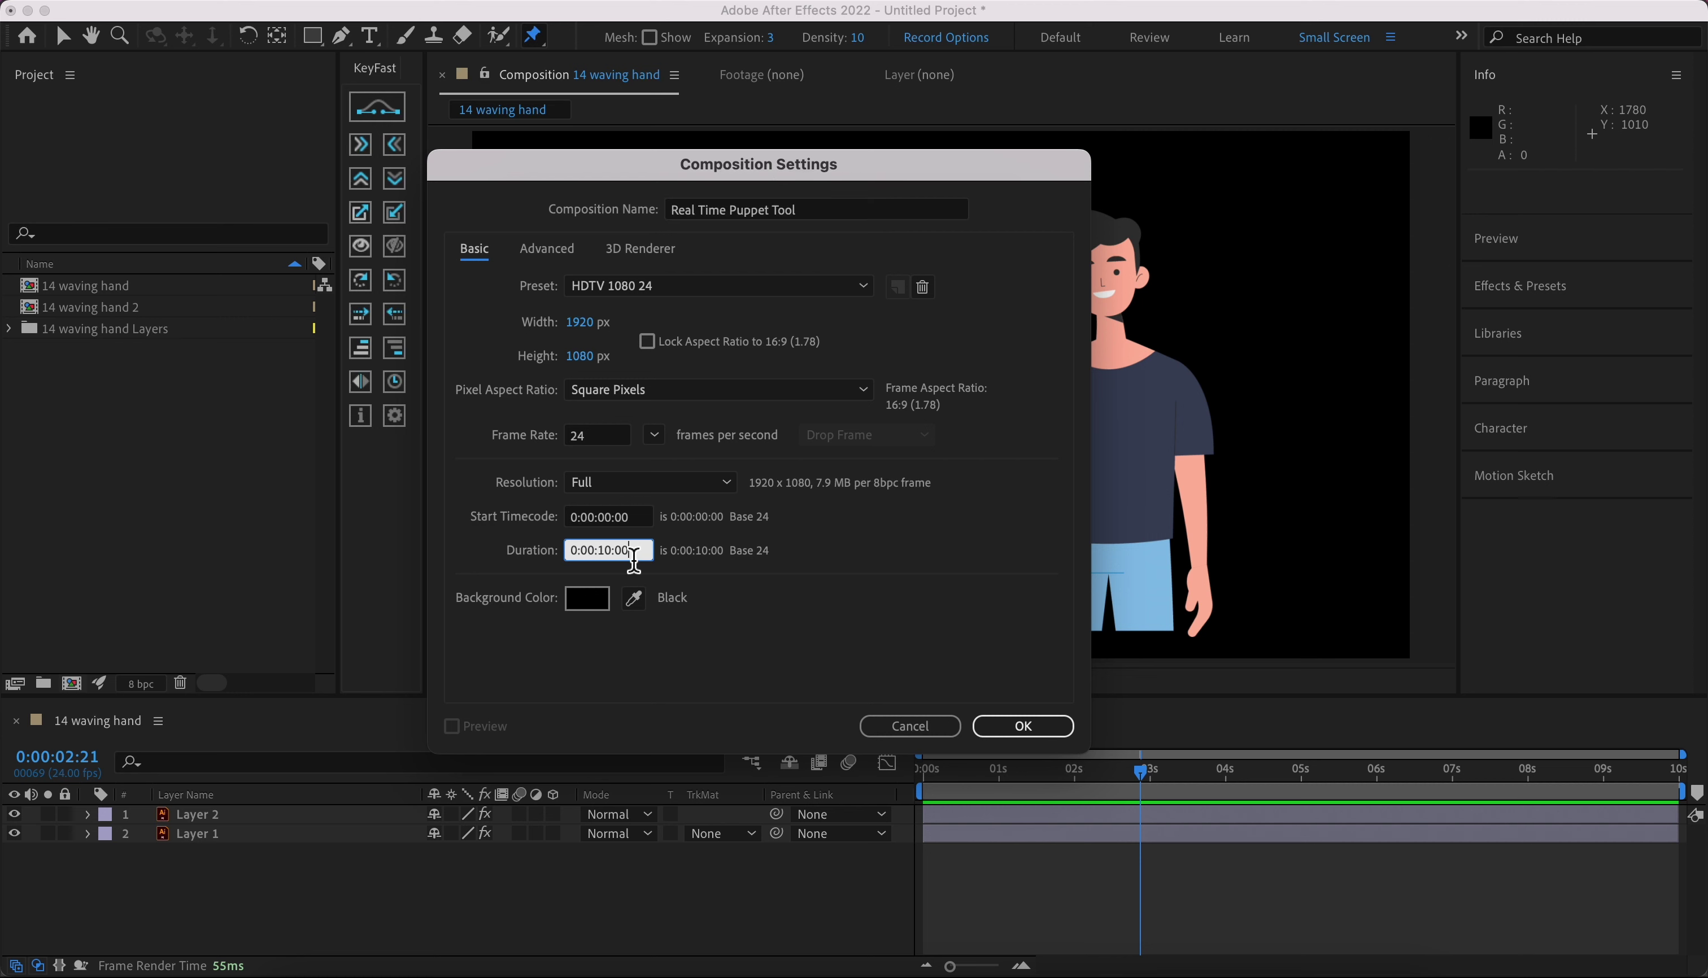
drag(620, 556, 561, 563)
text(6)
click(582, 600)
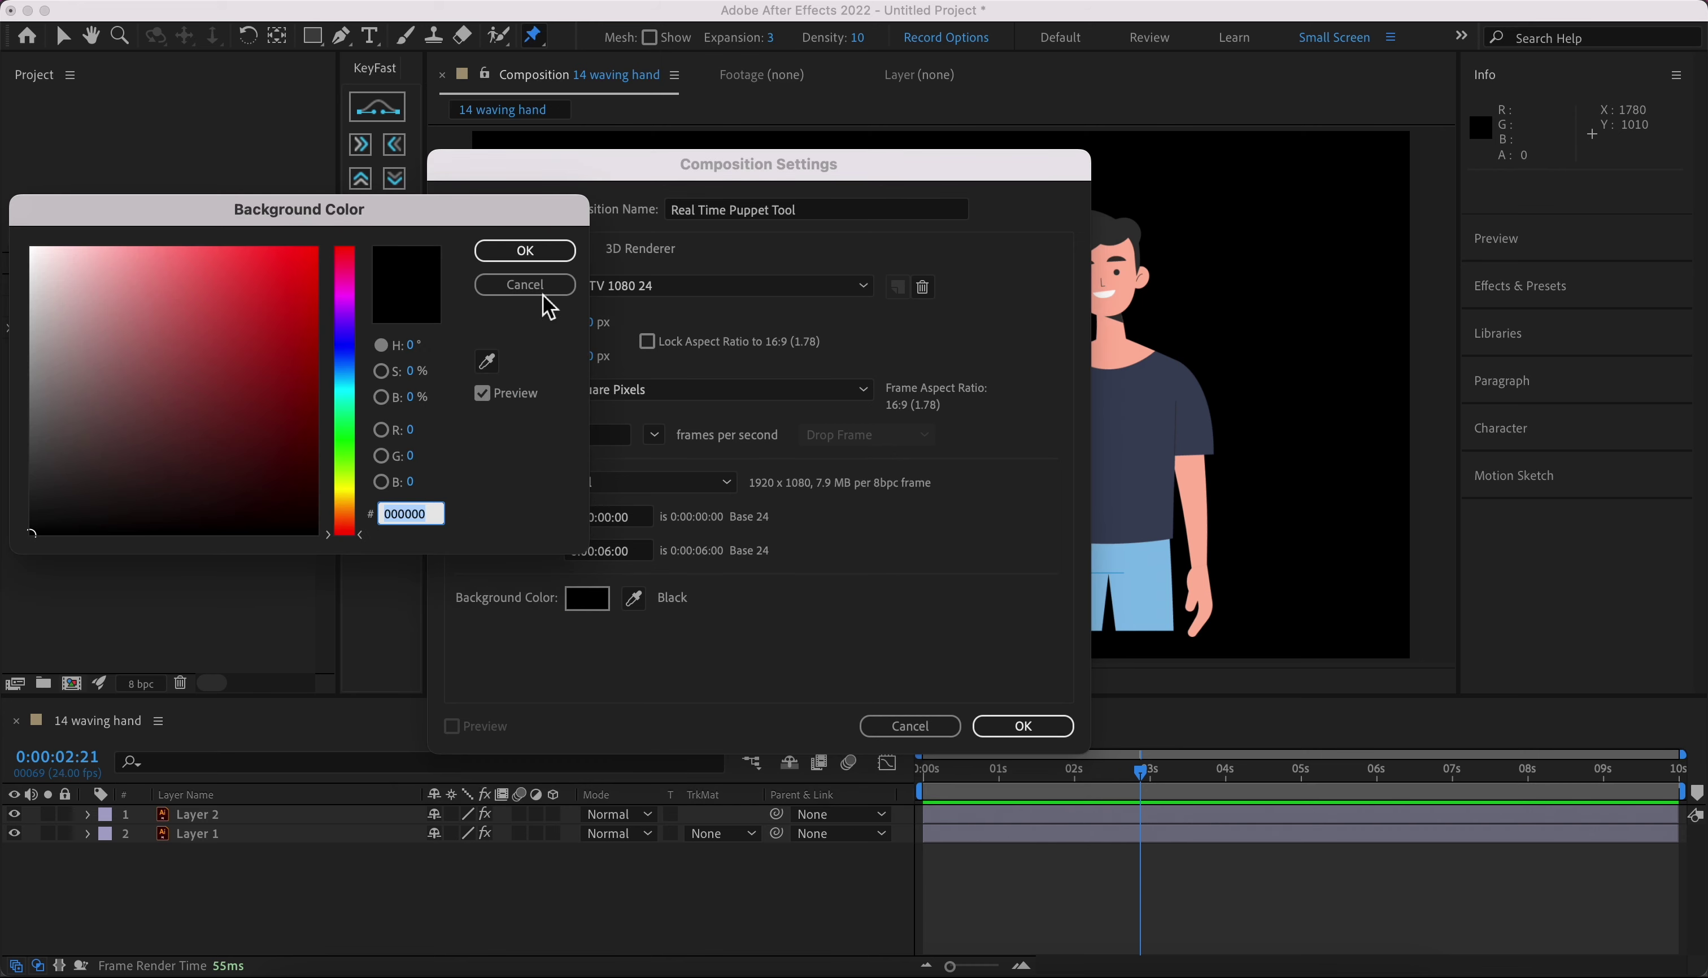
click(33, 510)
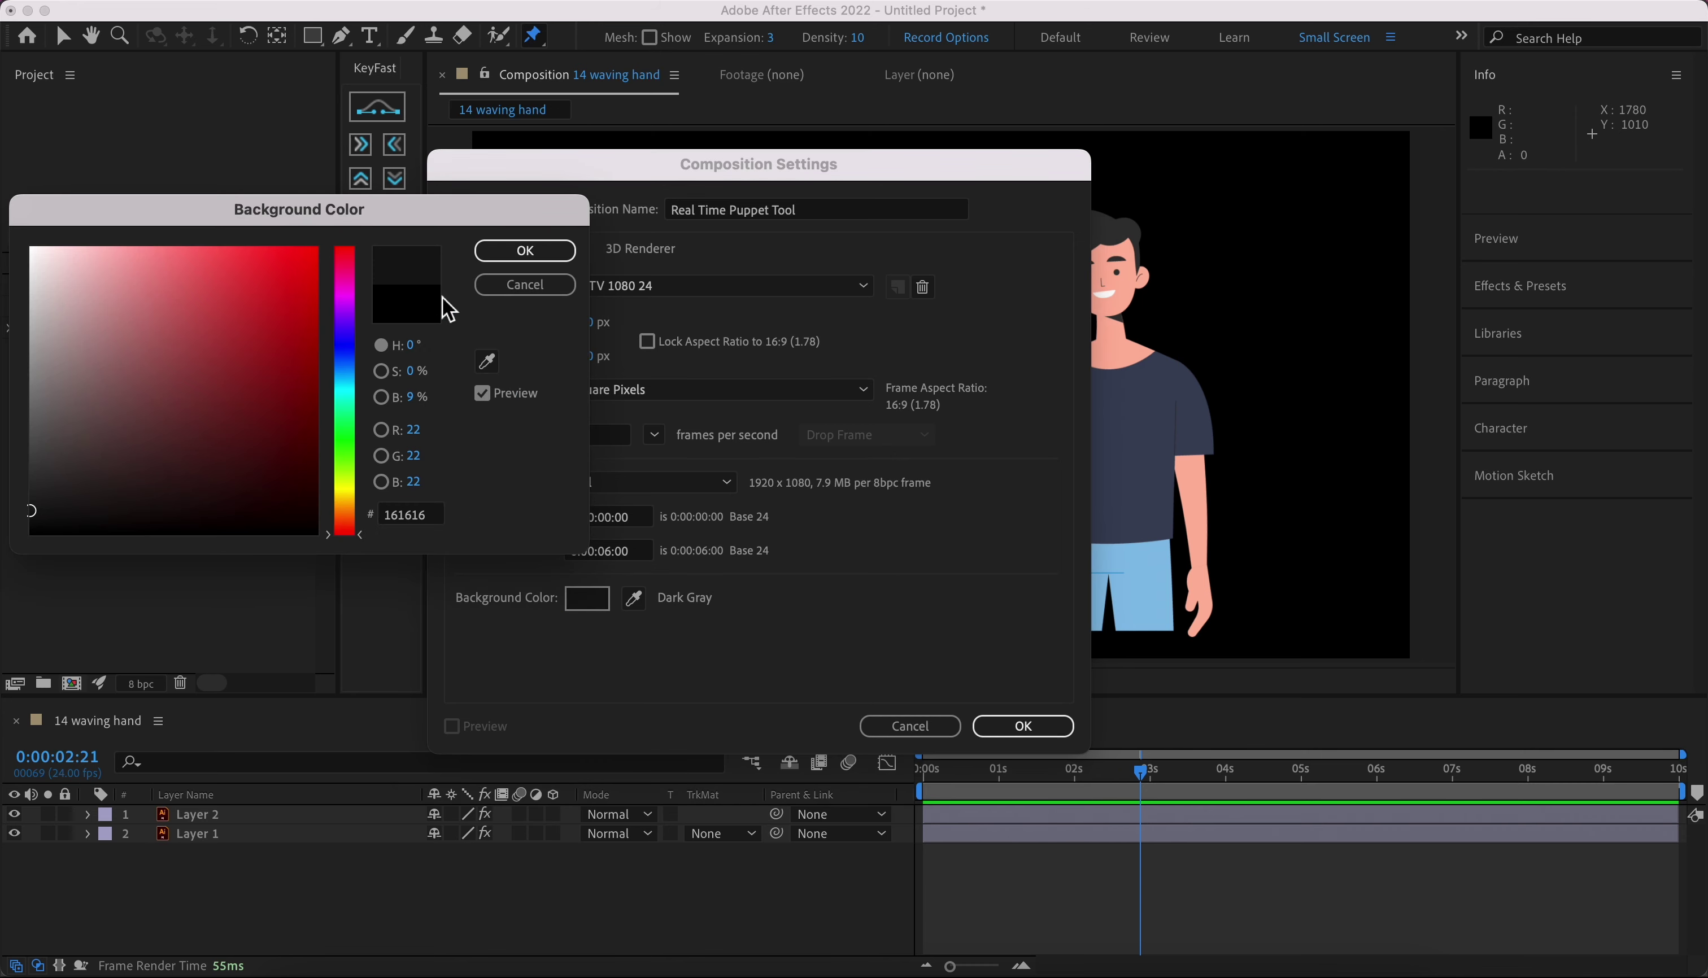
click(522, 251)
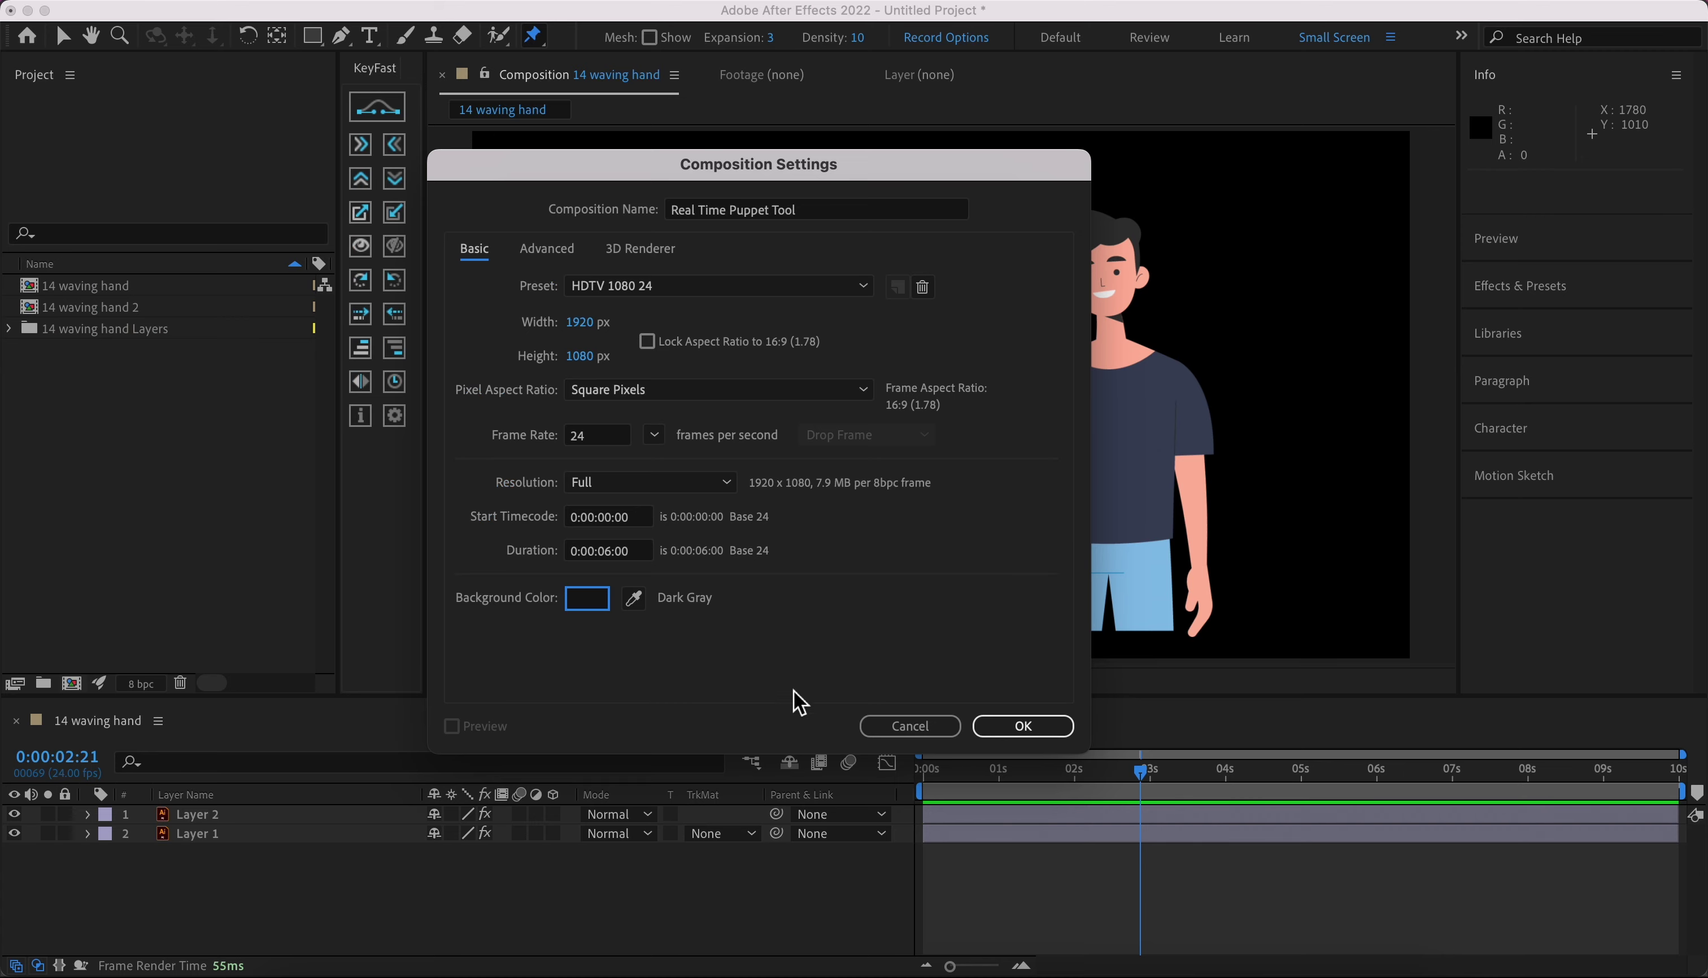
click(987, 732)
- Copy the hand and waving man layers from 14 waving hand 2 into Real Time Puppet Tool
click(139, 466)
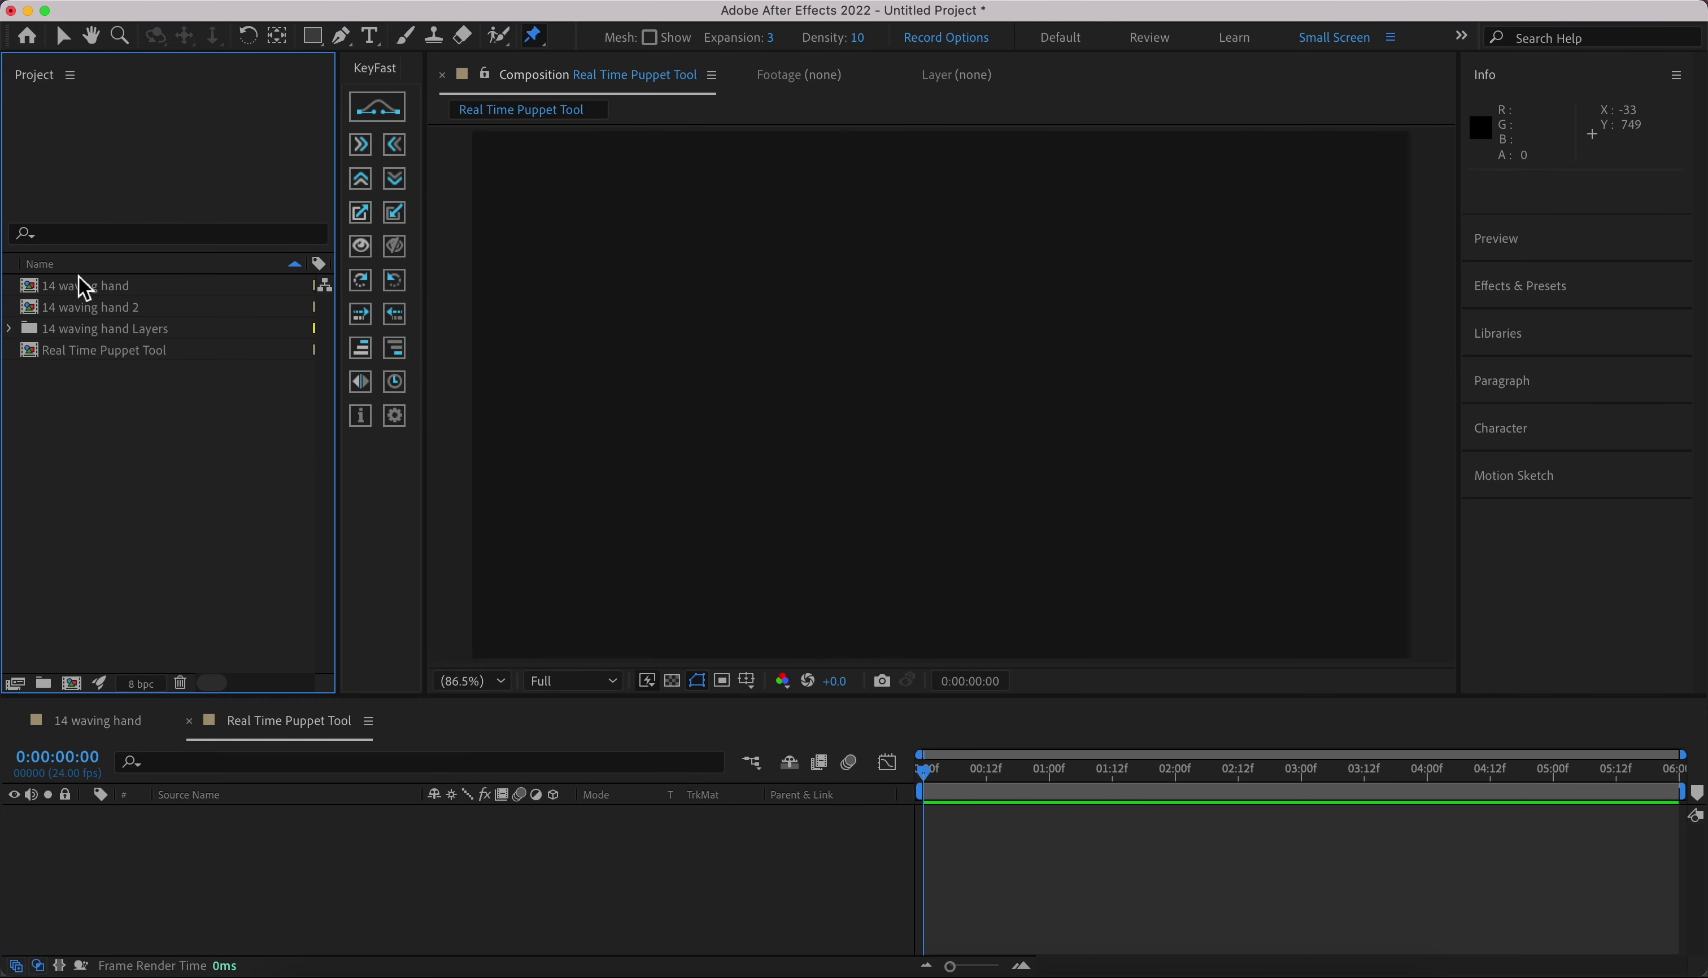
double_click(76, 312)
click(231, 834)
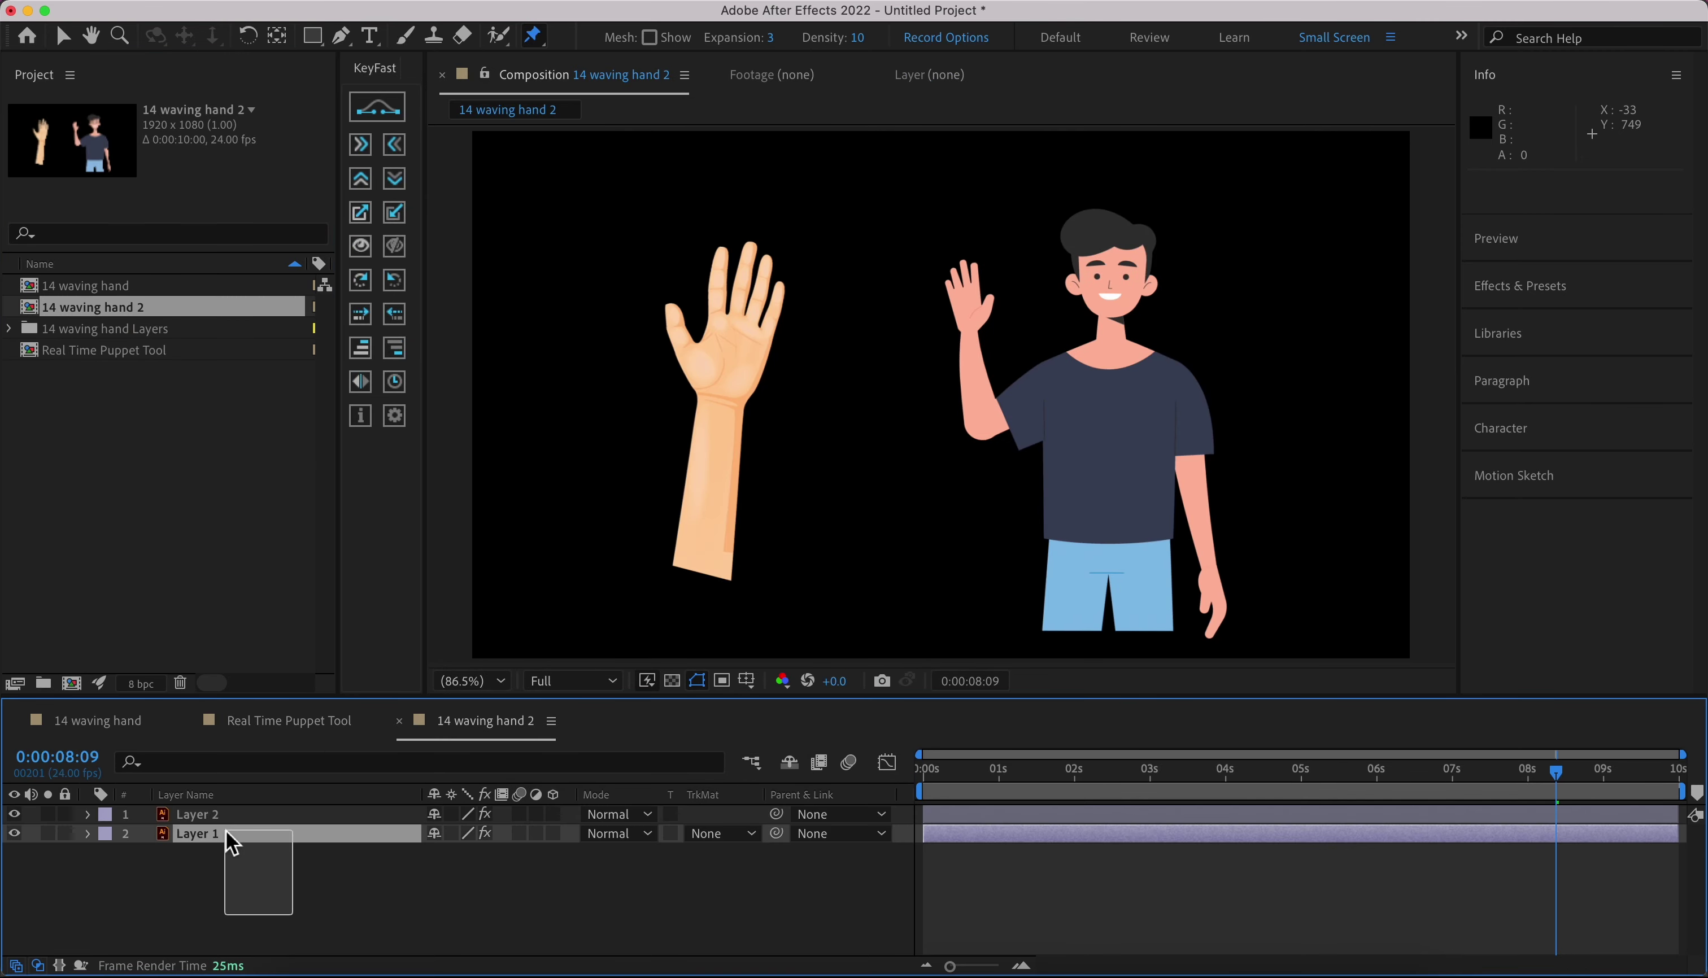
drag(230, 839, 217, 822)
click(285, 724)
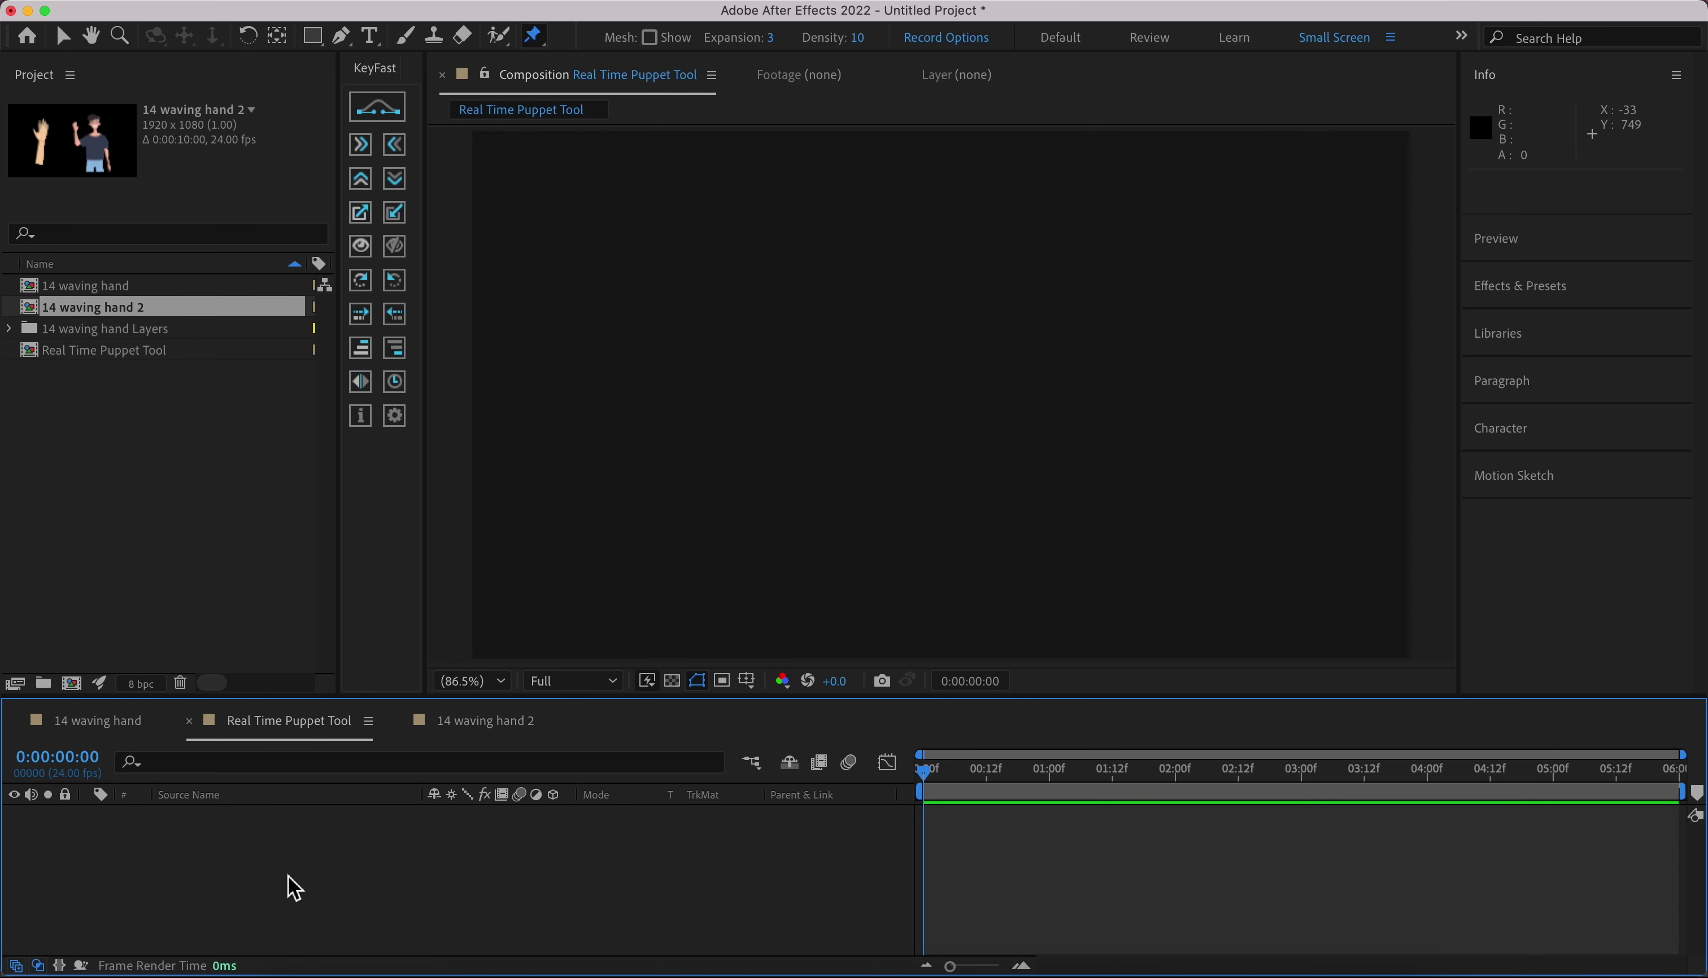
key(super+v)
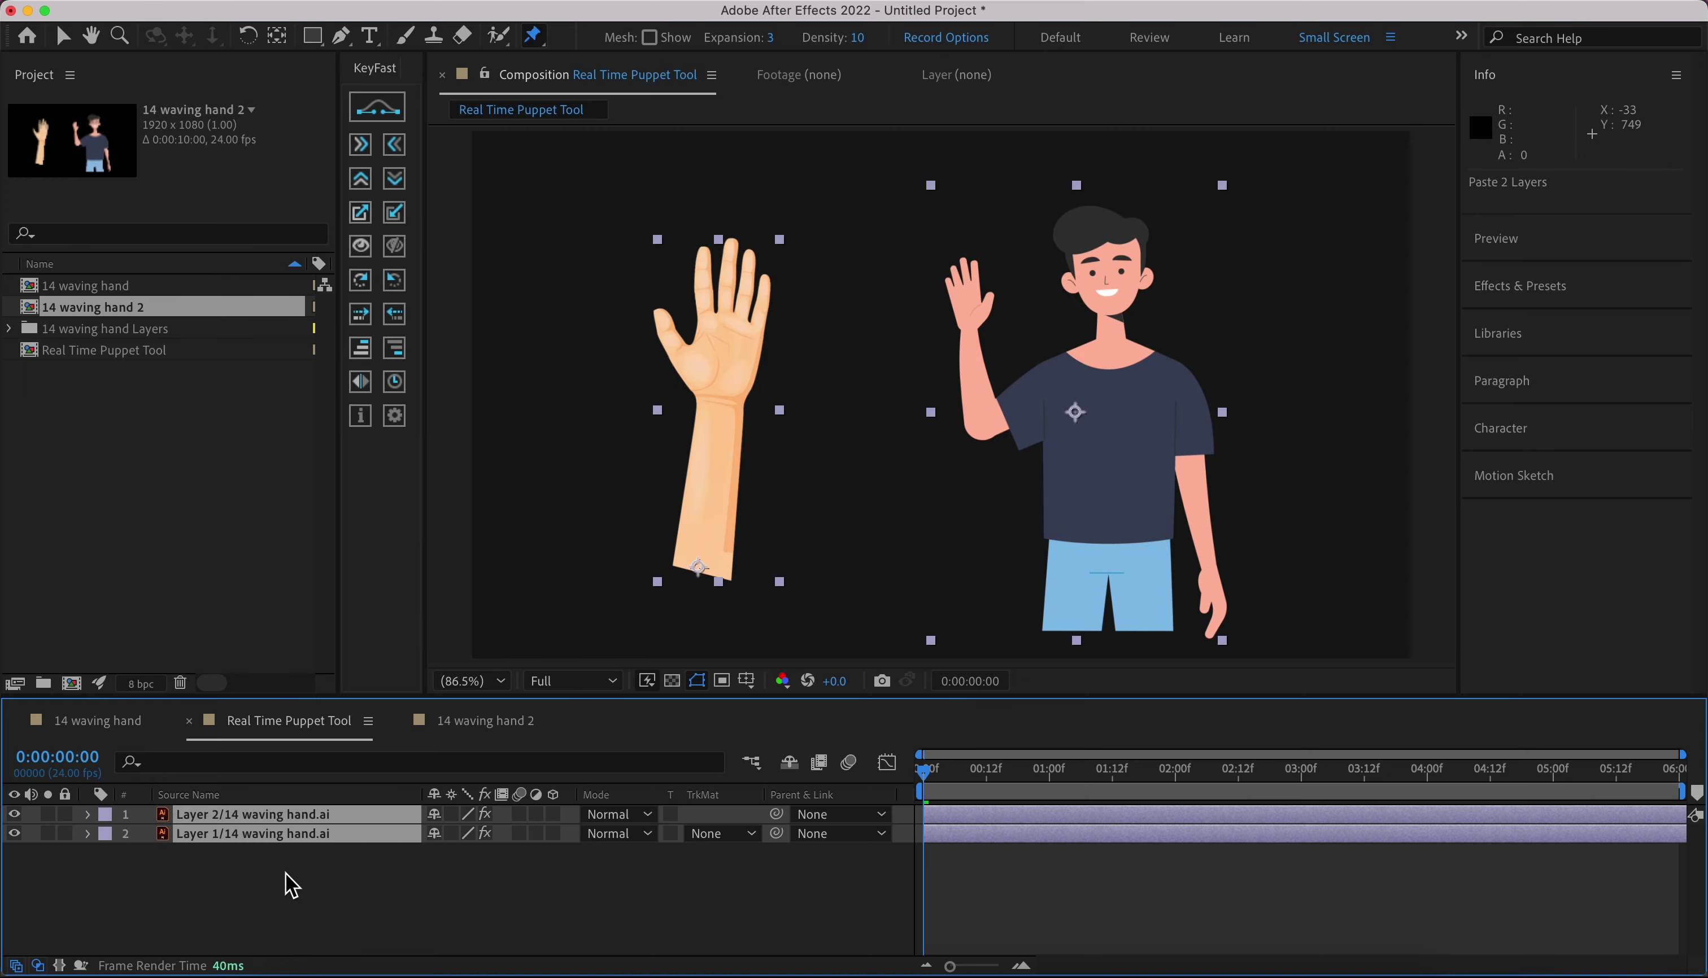
- Show the Layer Name column in the timeline and select the hand layer
click(291, 884)
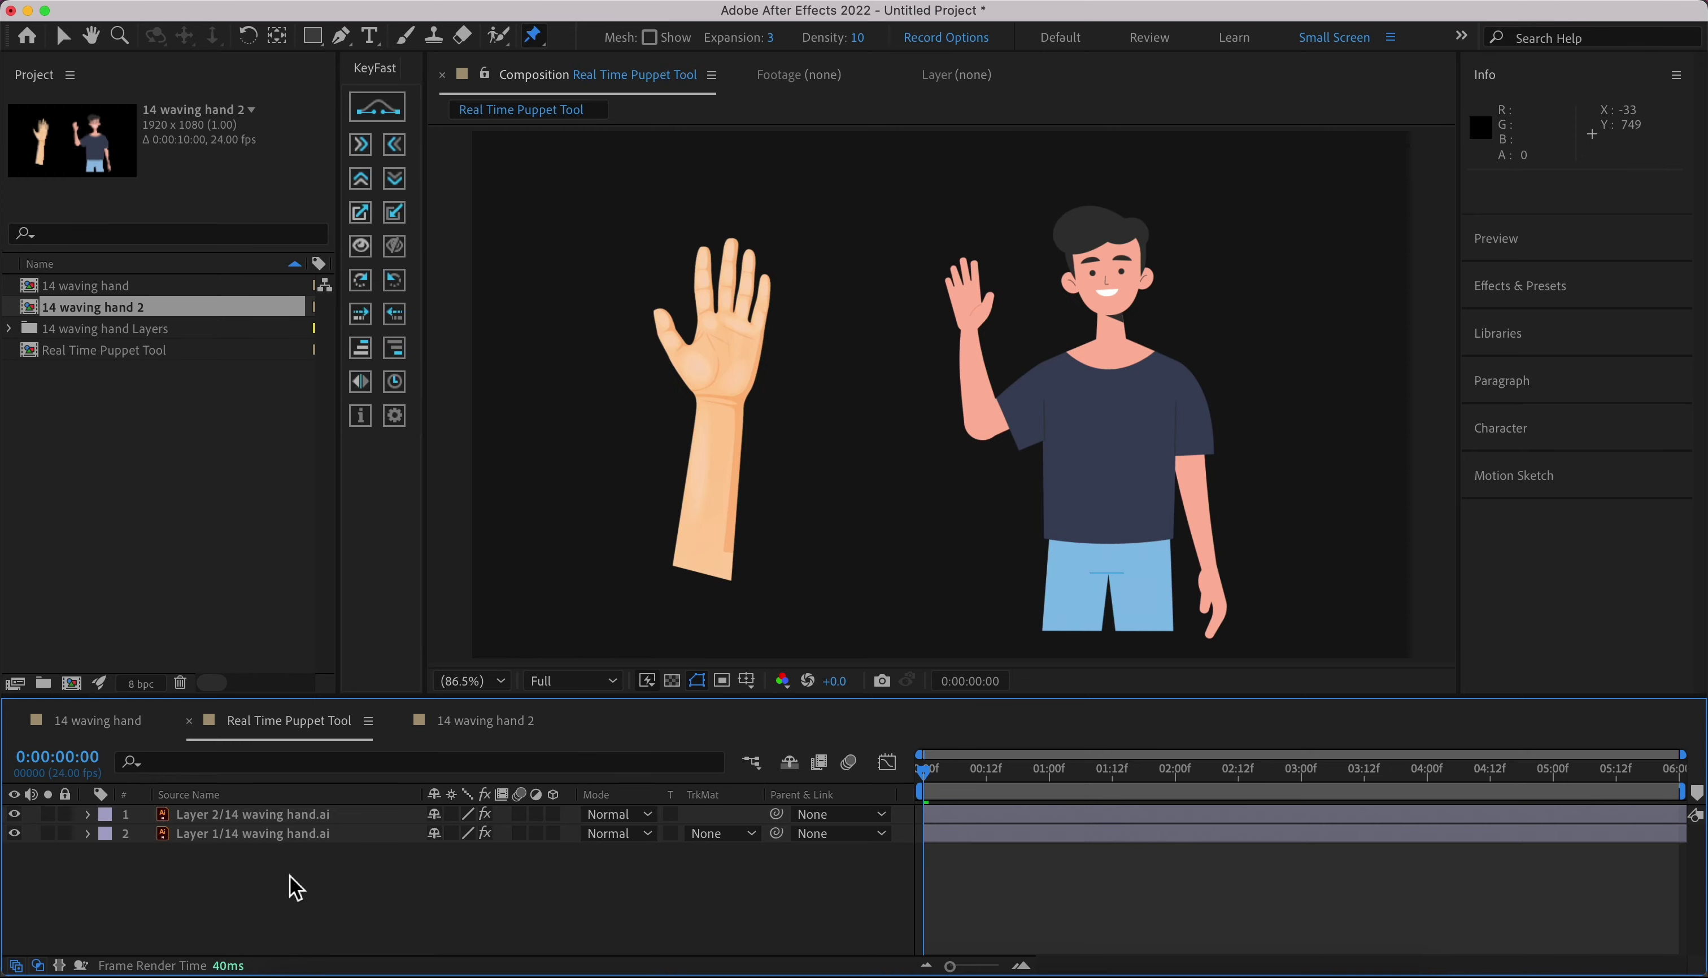
click(189, 794)
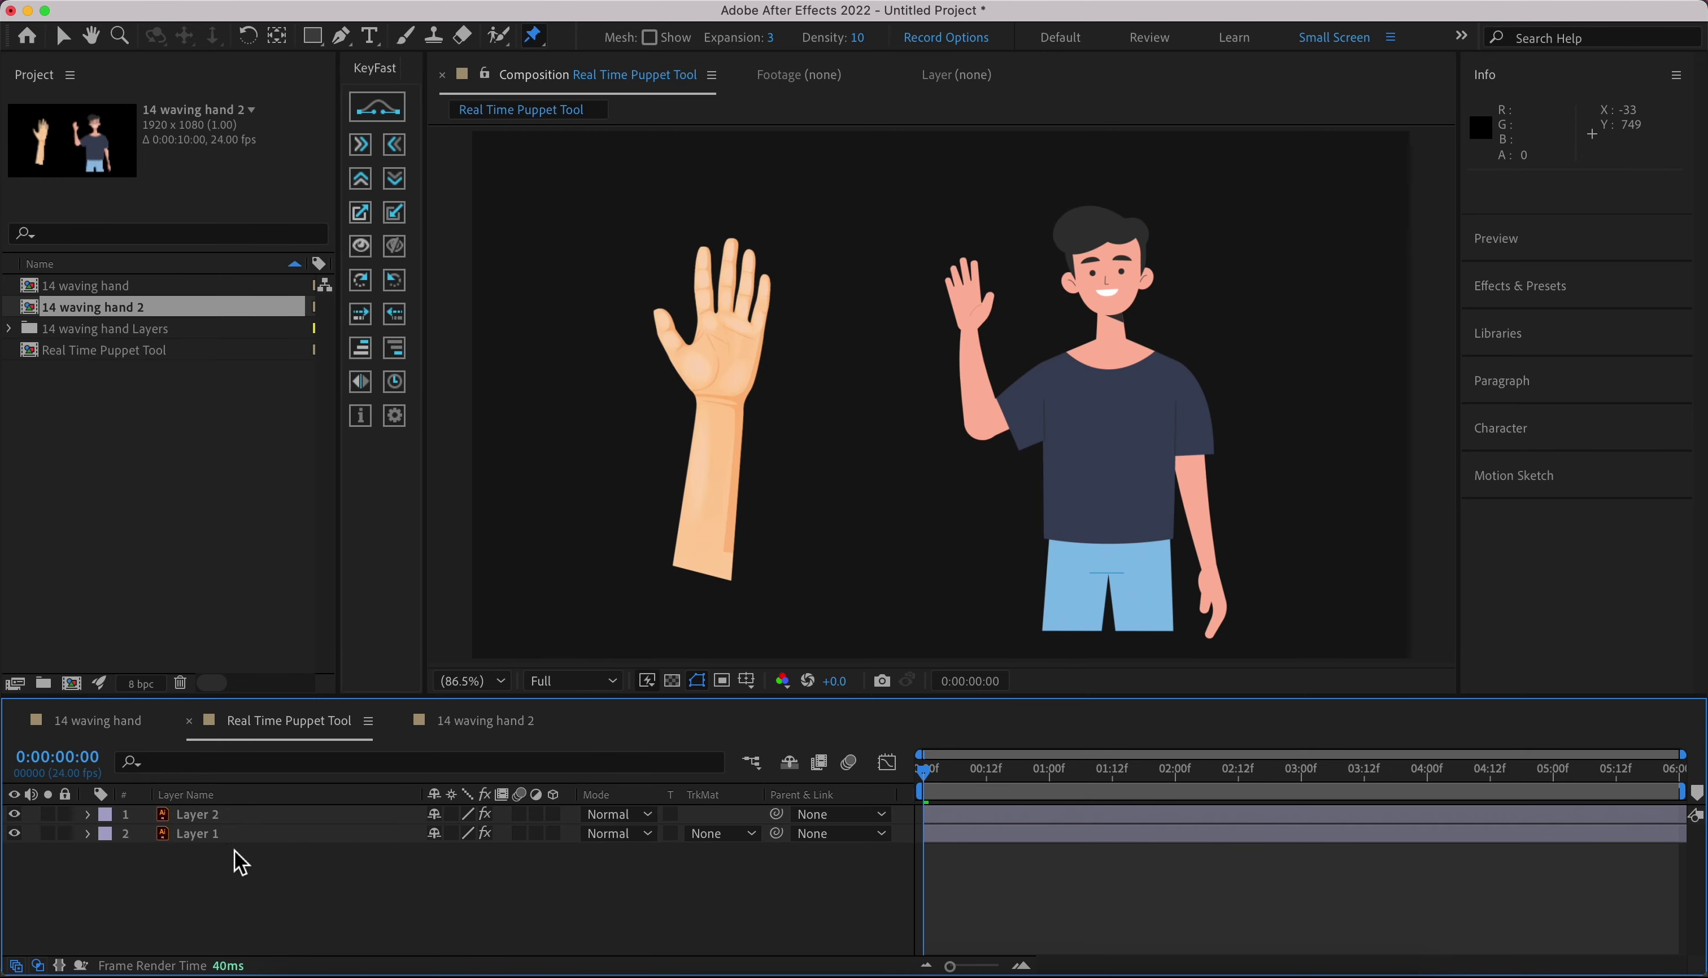
click(252, 834)
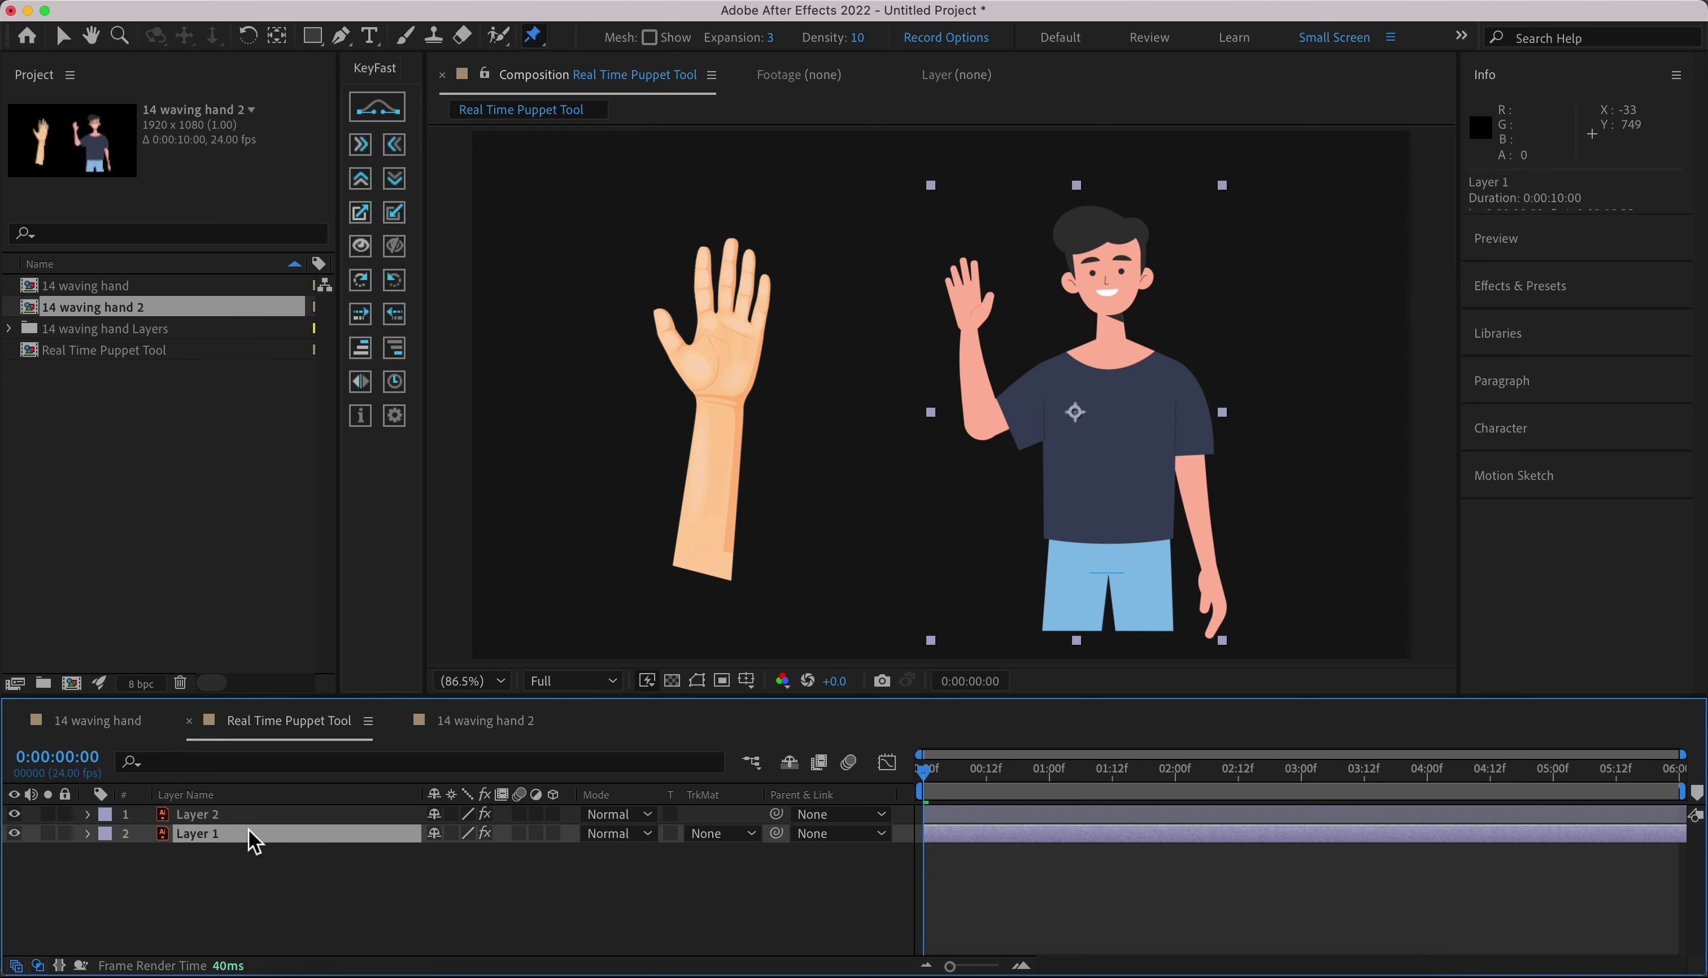
click(252, 815)
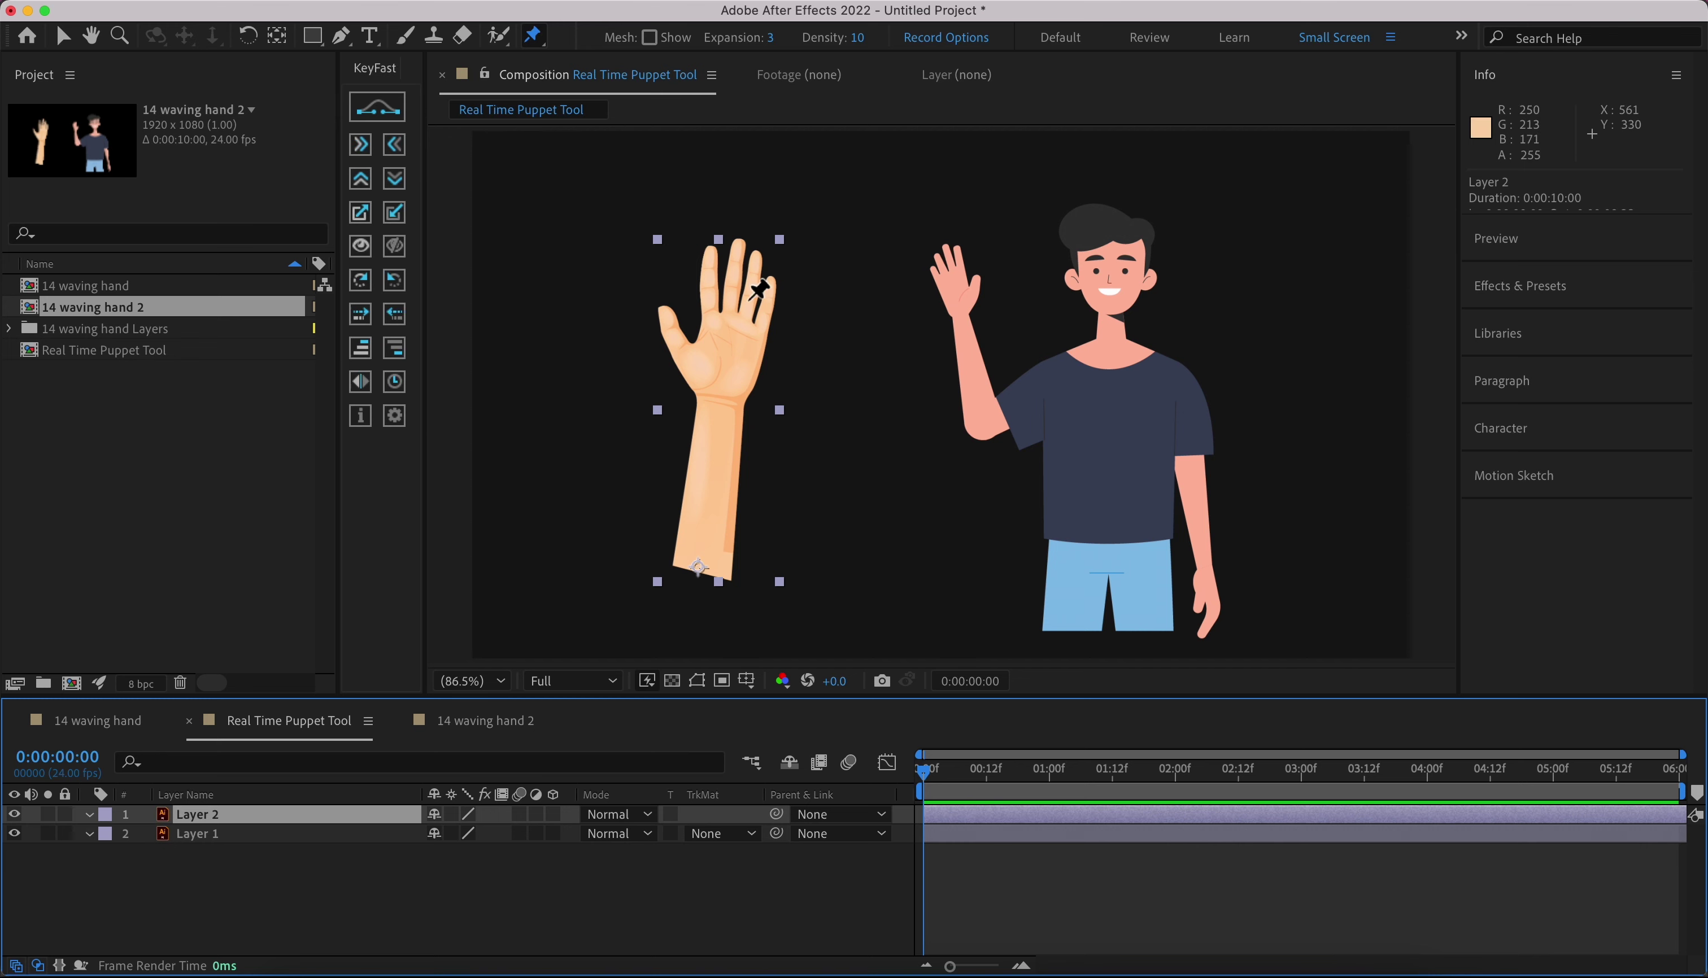
- Place six puppet pins on the hand, from the palm and wrist down the forearm
click(726, 337)
click(722, 394)
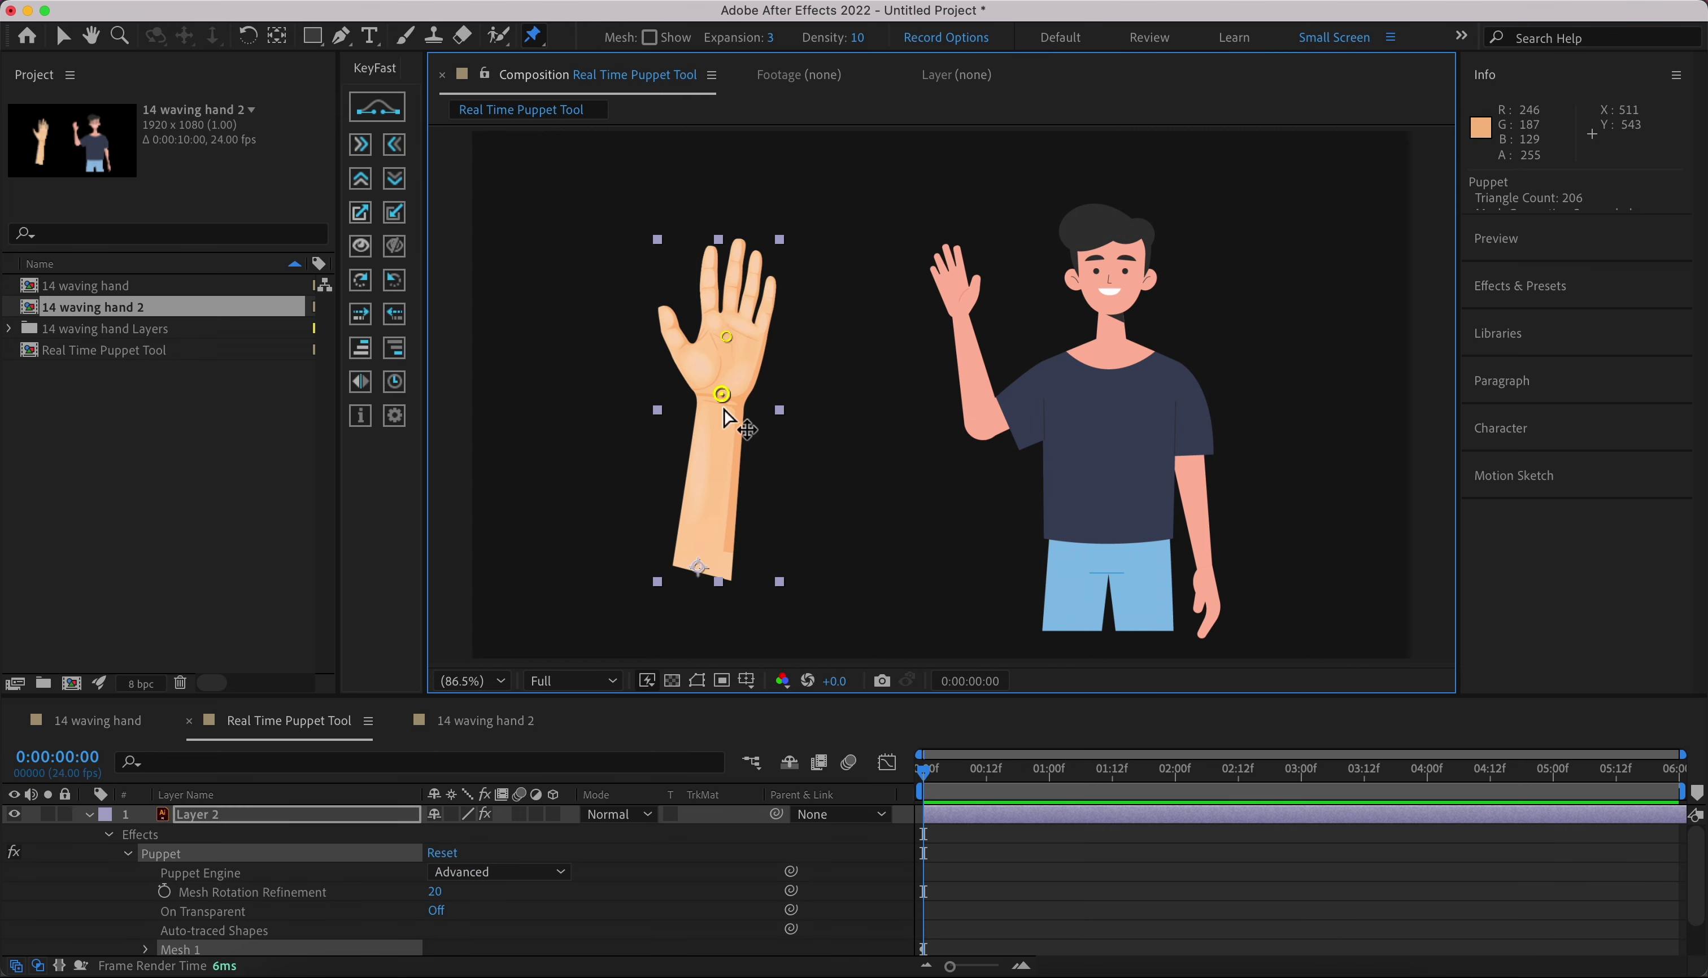
click(702, 549)
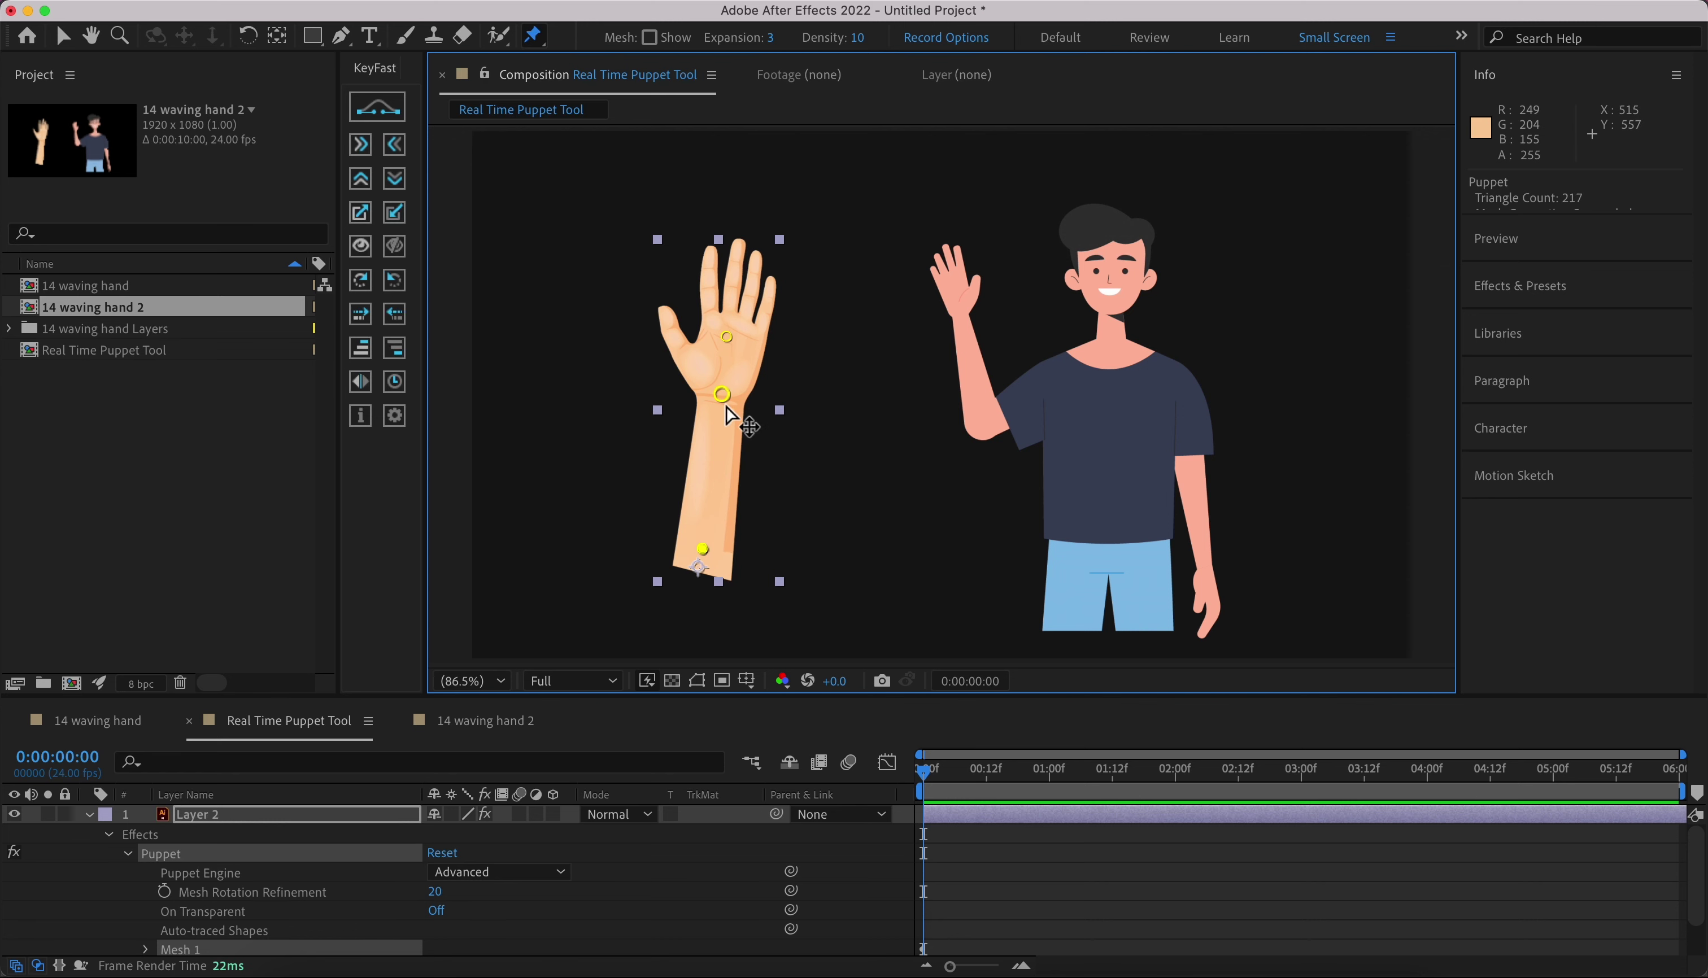
click(716, 439)
click(713, 484)
click(707, 521)
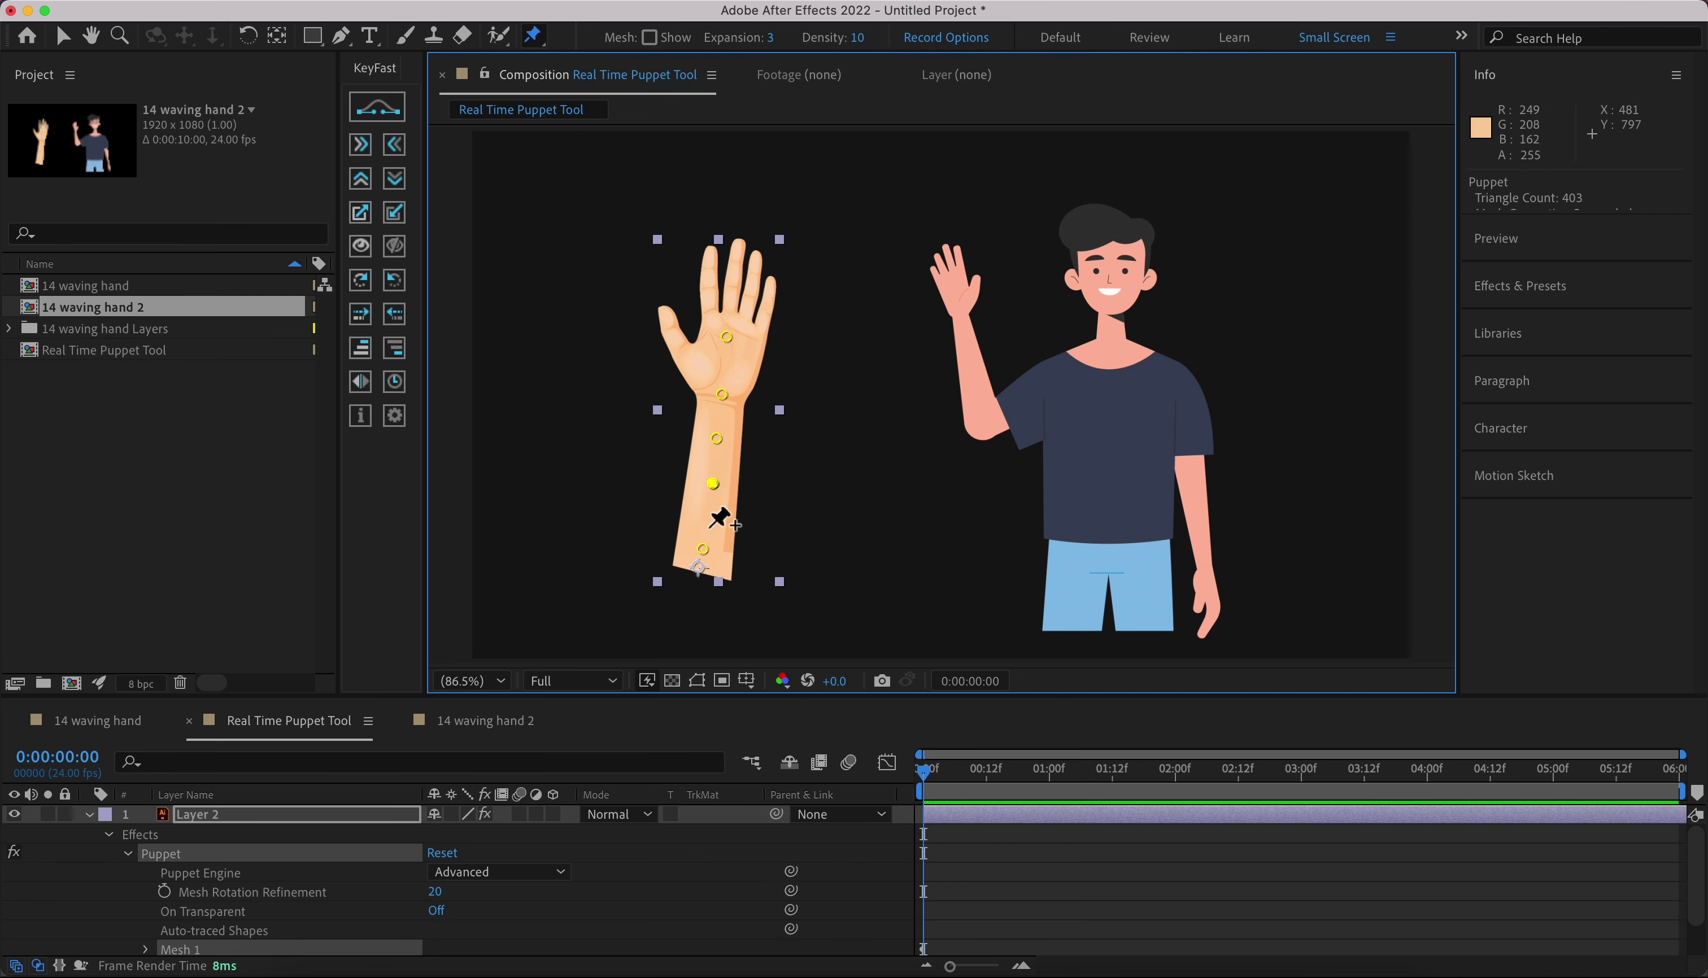
- Record a wave by dragging the palm pin, then select the hand layer
click(728, 339)
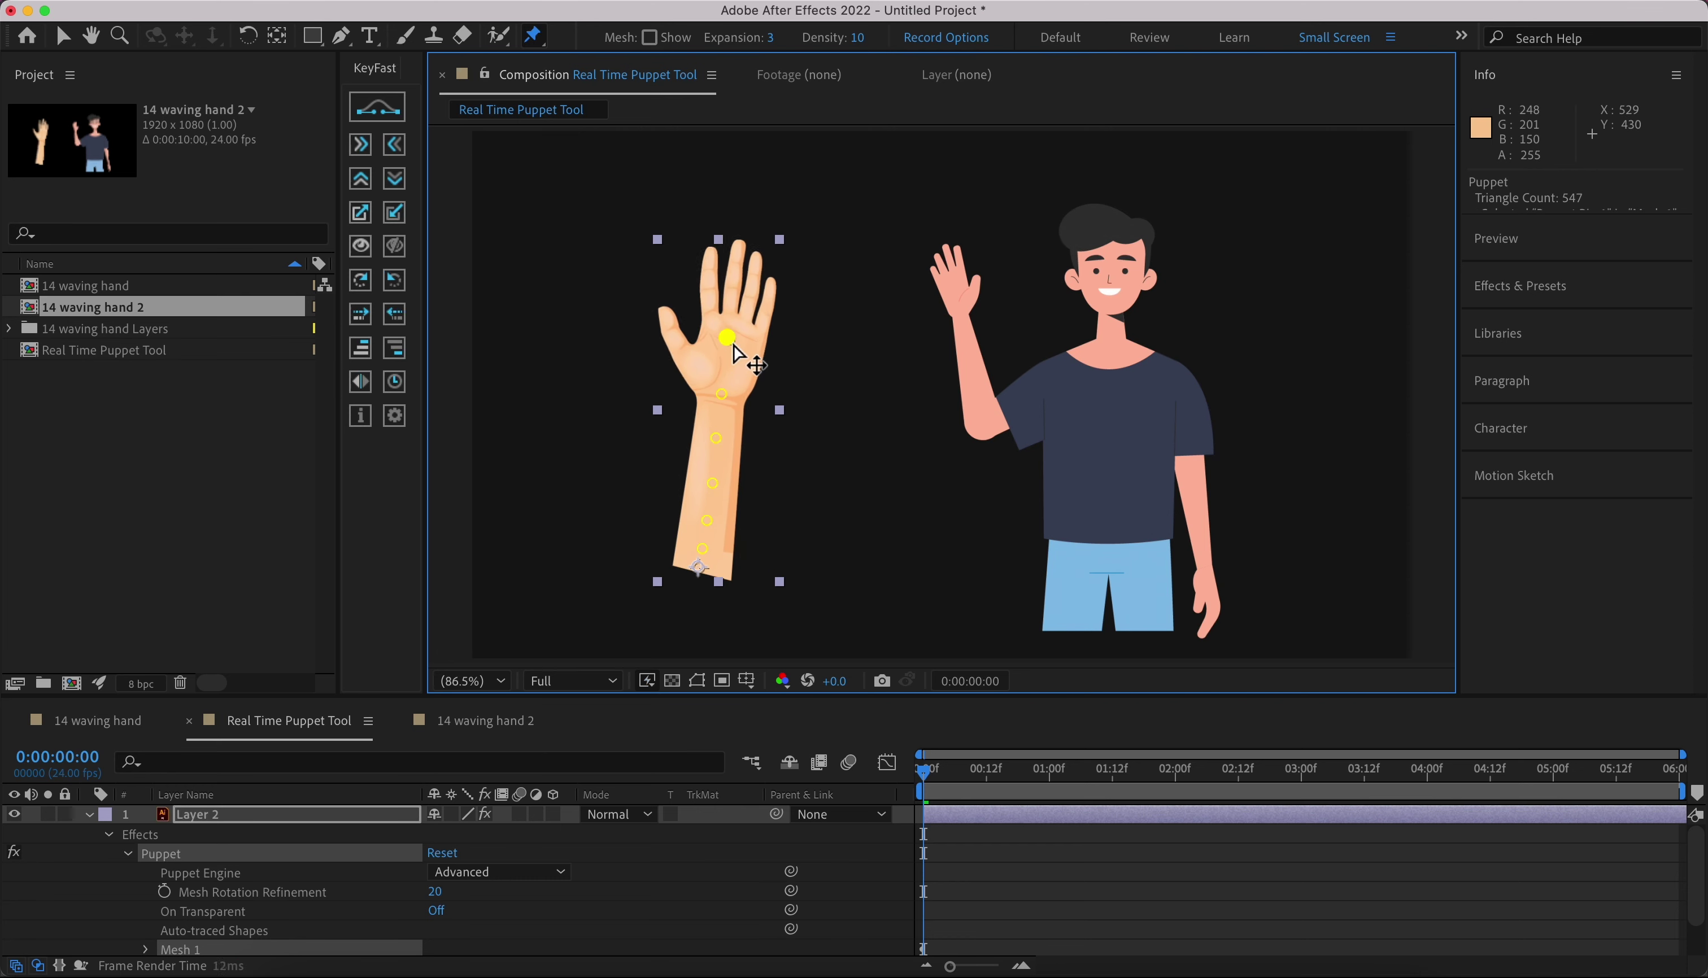
drag(739, 352, 763, 362)
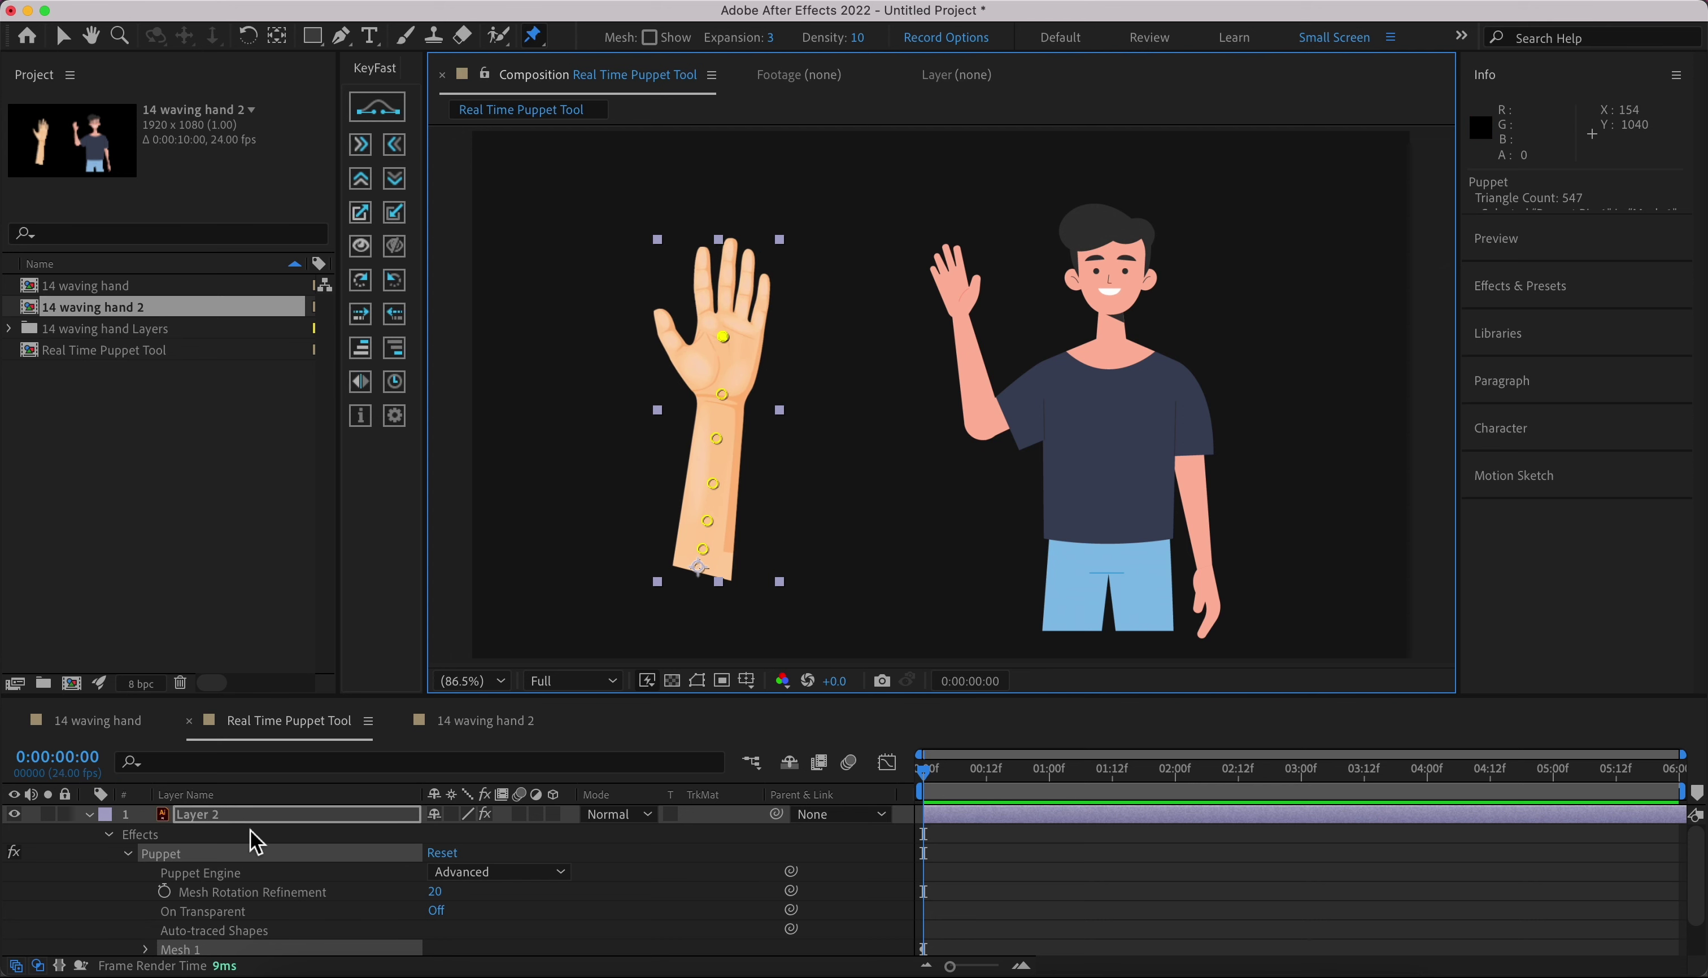
click(220, 818)
- Reveal the hand's keyframed properties with U and clear Position keyframes from Puppet Pins 6 through 1
key(u)
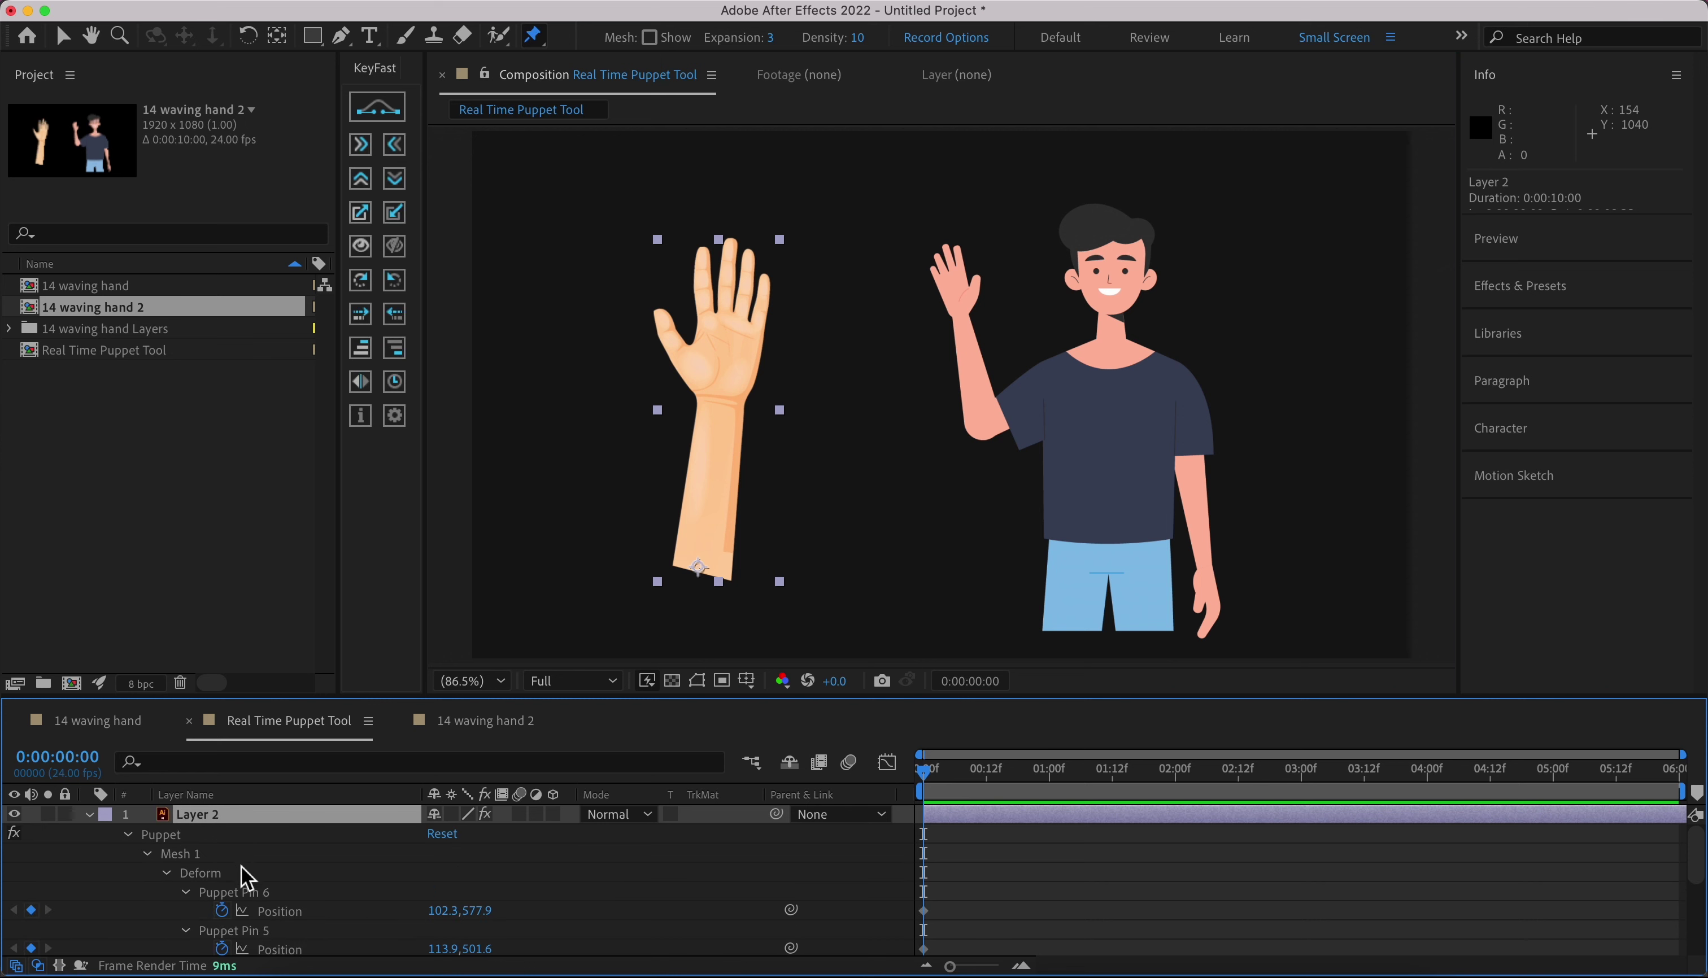
scroll(258, 881, down, 5)
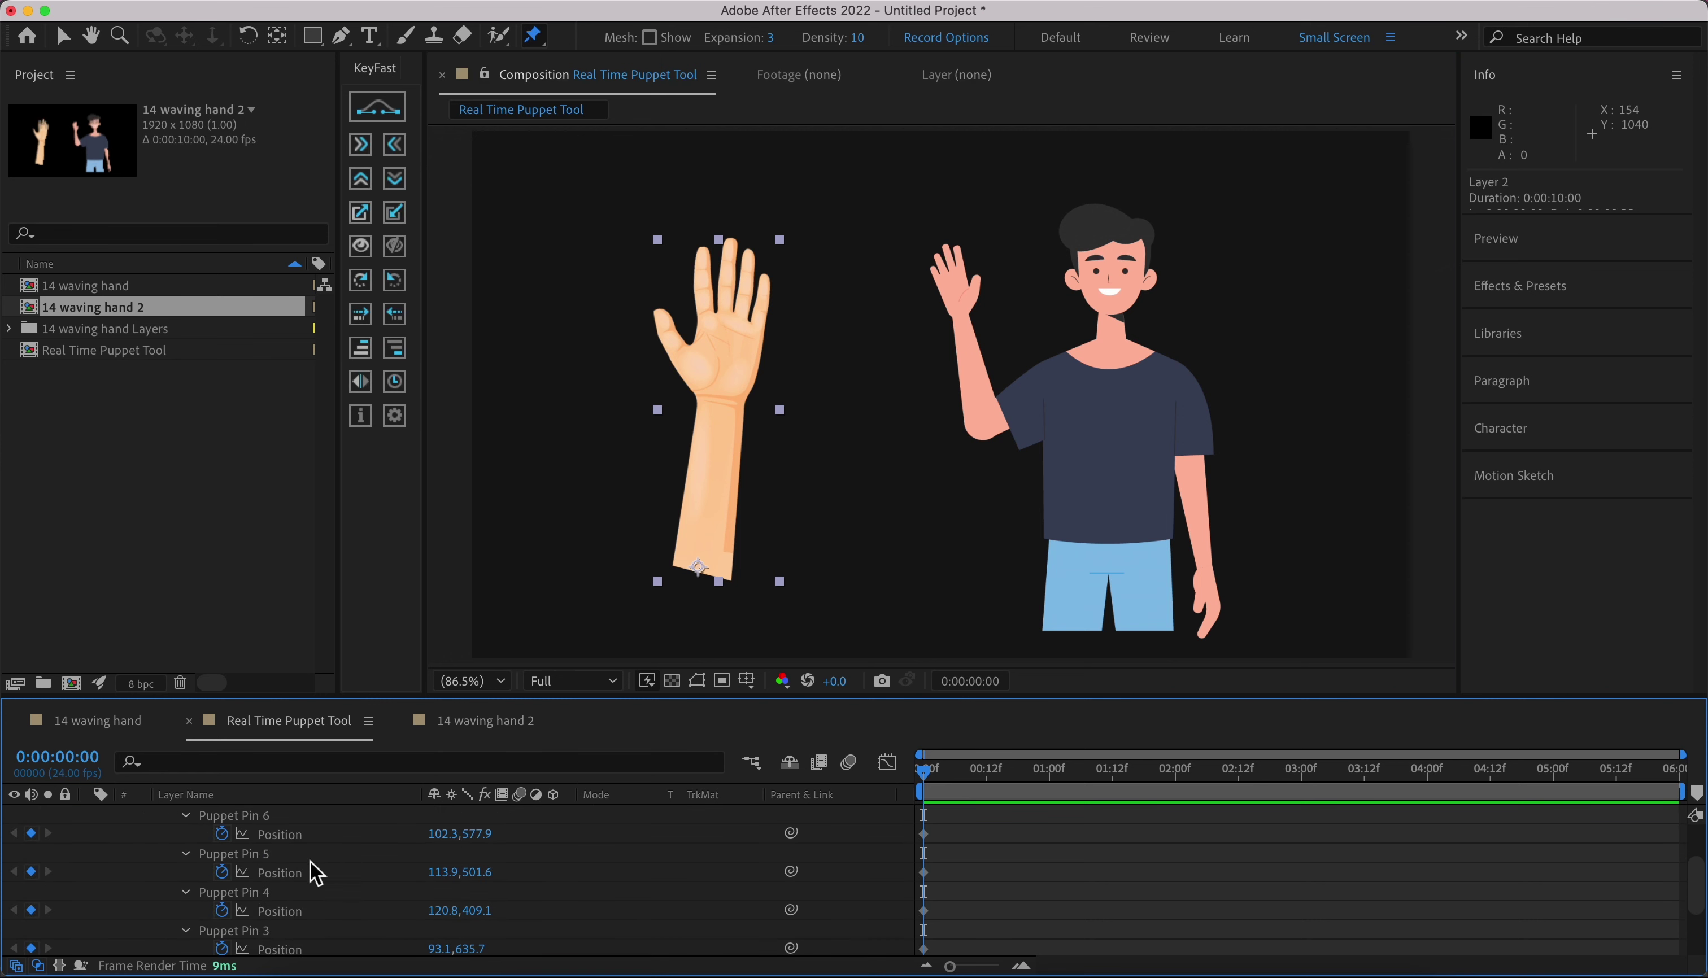
click(224, 834)
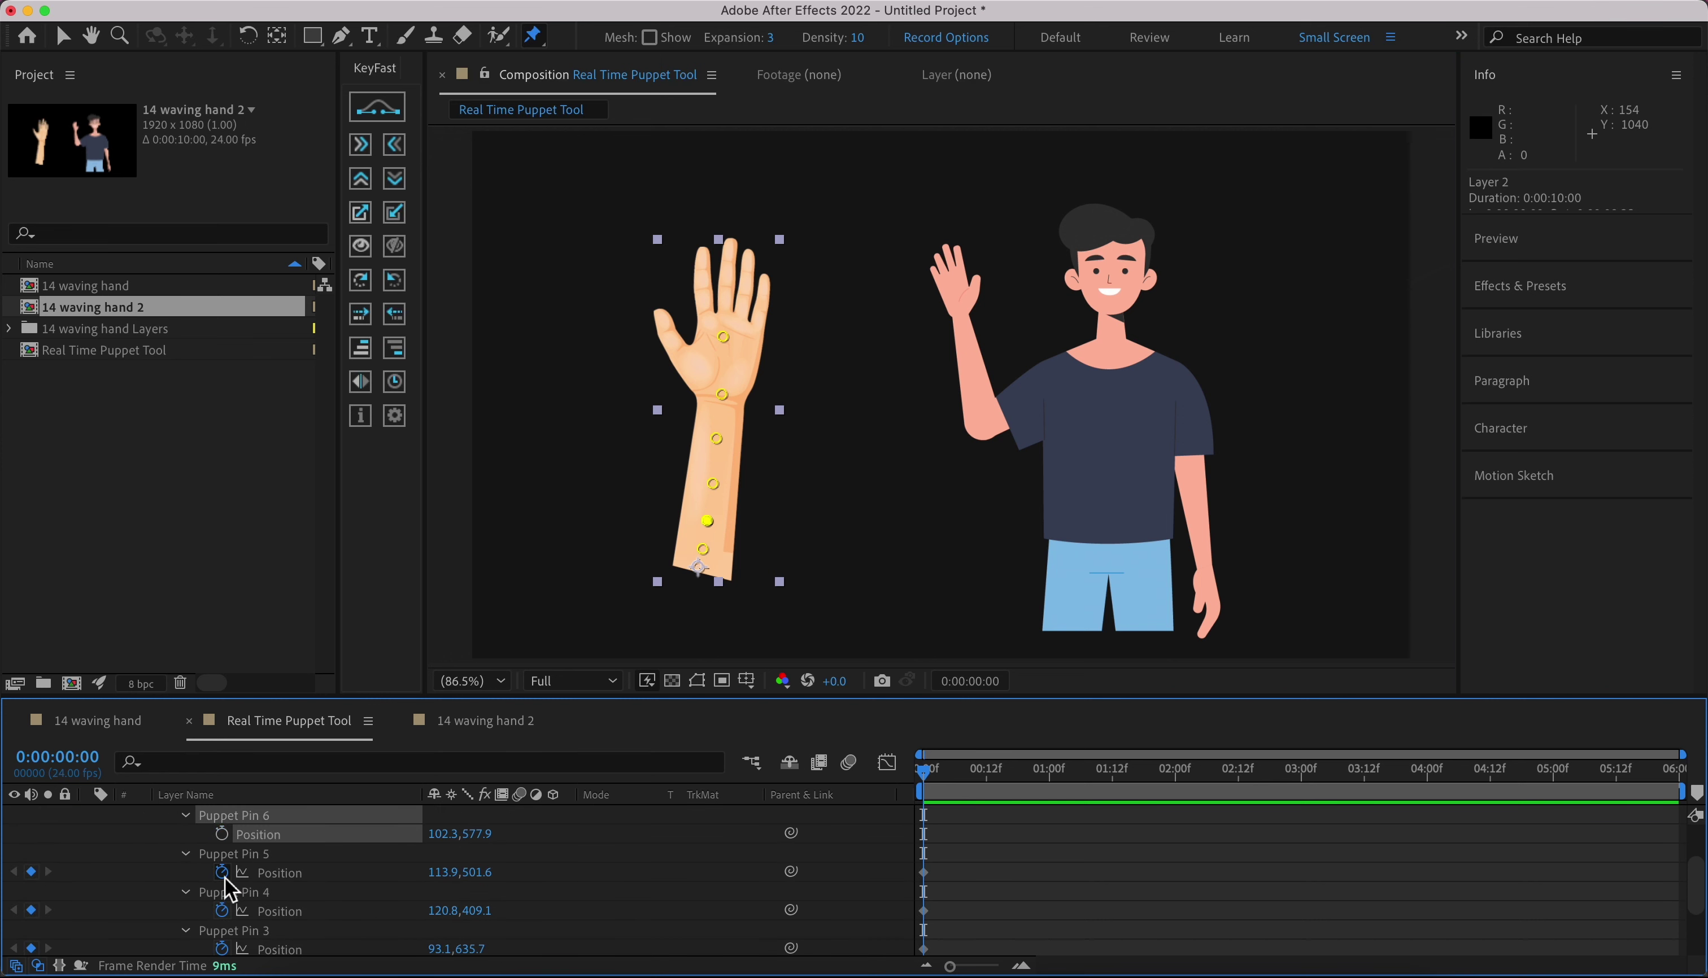
click(221, 871)
click(221, 909)
scroll(244, 915, down, 2)
click(222, 853)
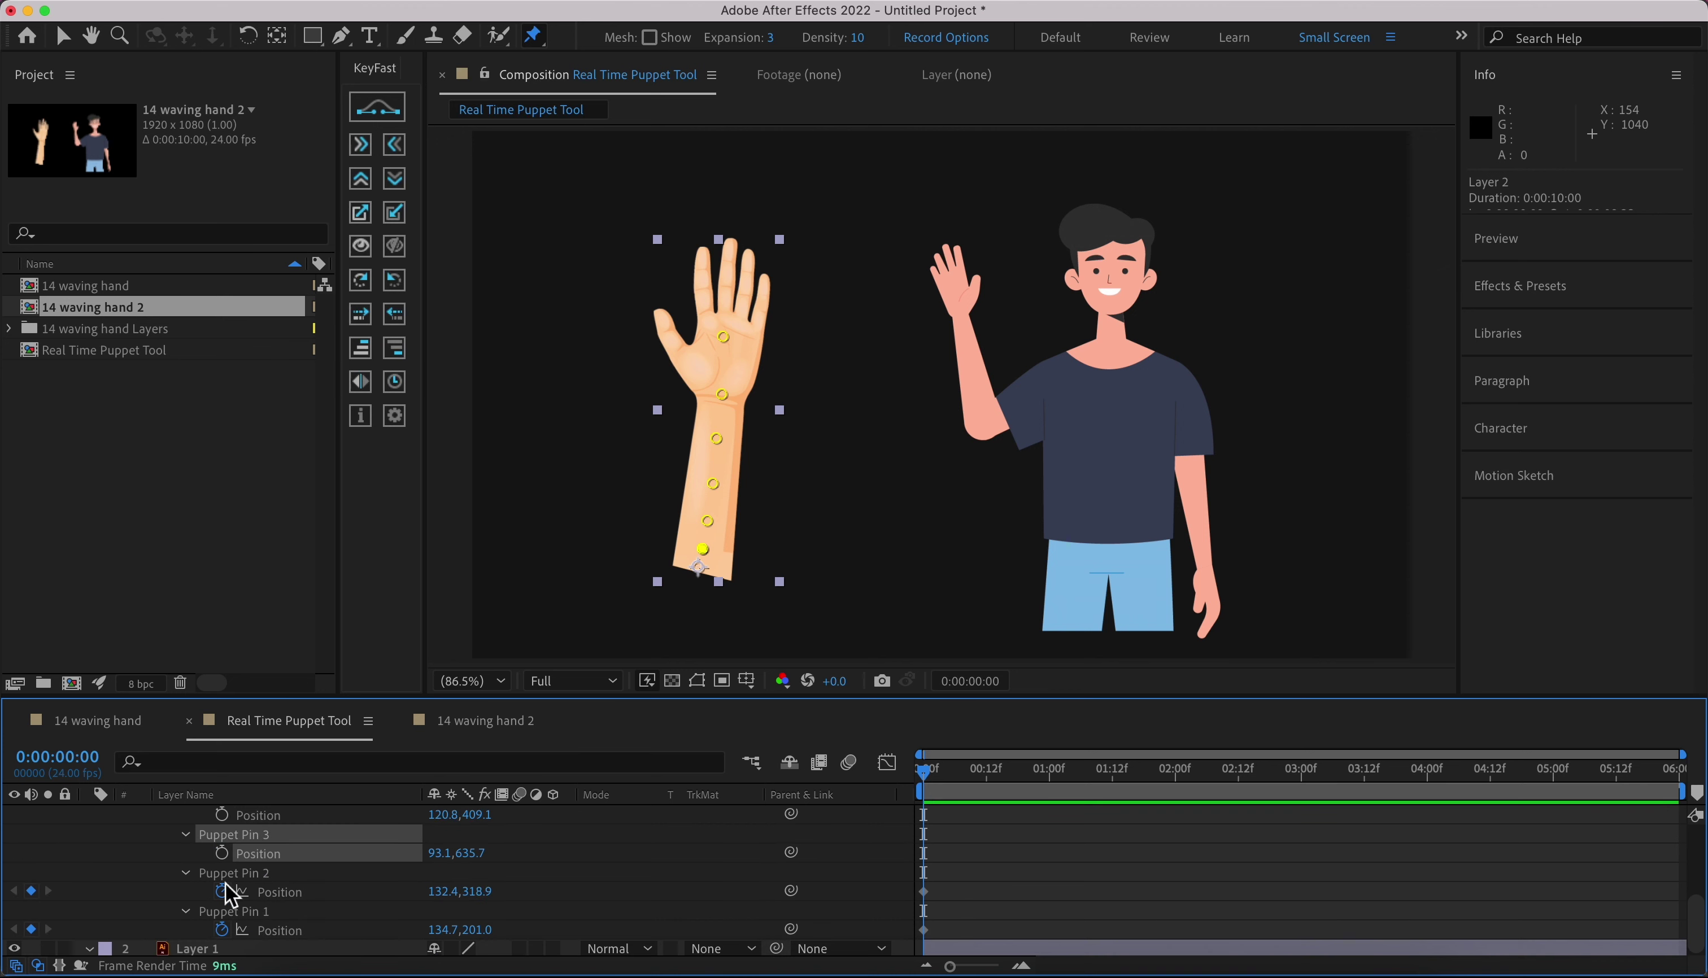
click(222, 891)
click(221, 930)
scroll(292, 921, up, 2)
scroll(291, 921, up, 2)
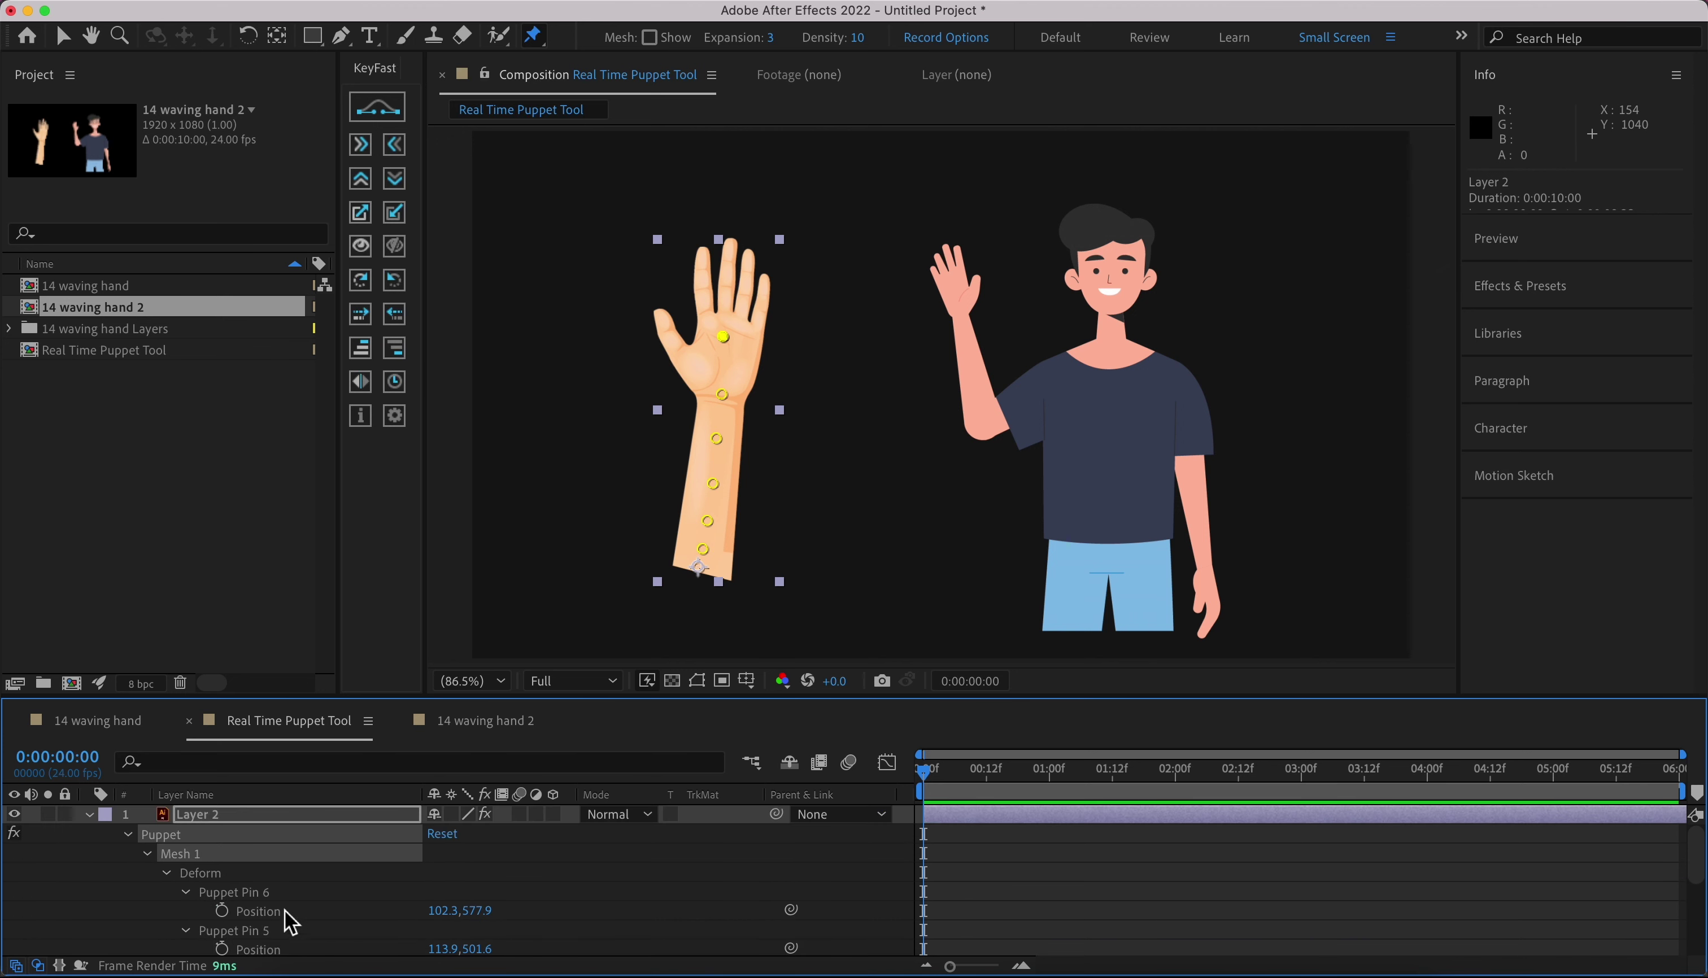
click(146, 854)
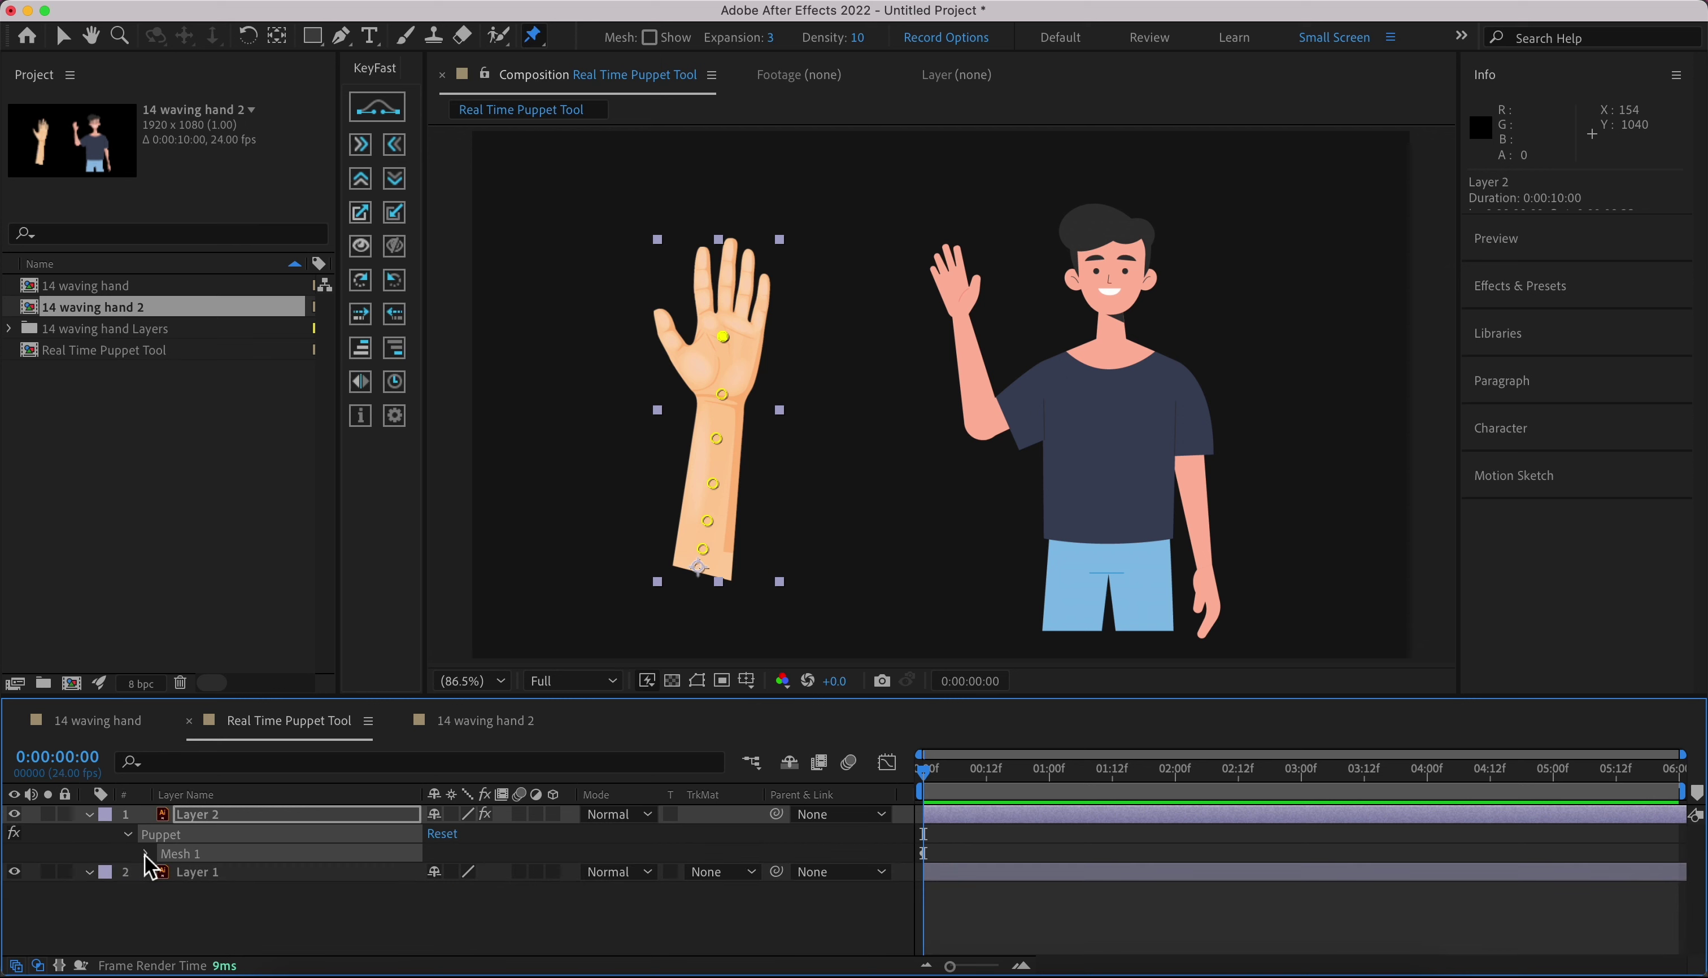
- Select the Puppet effect's palm pin, record a live waving motion, and preview it
click(210, 937)
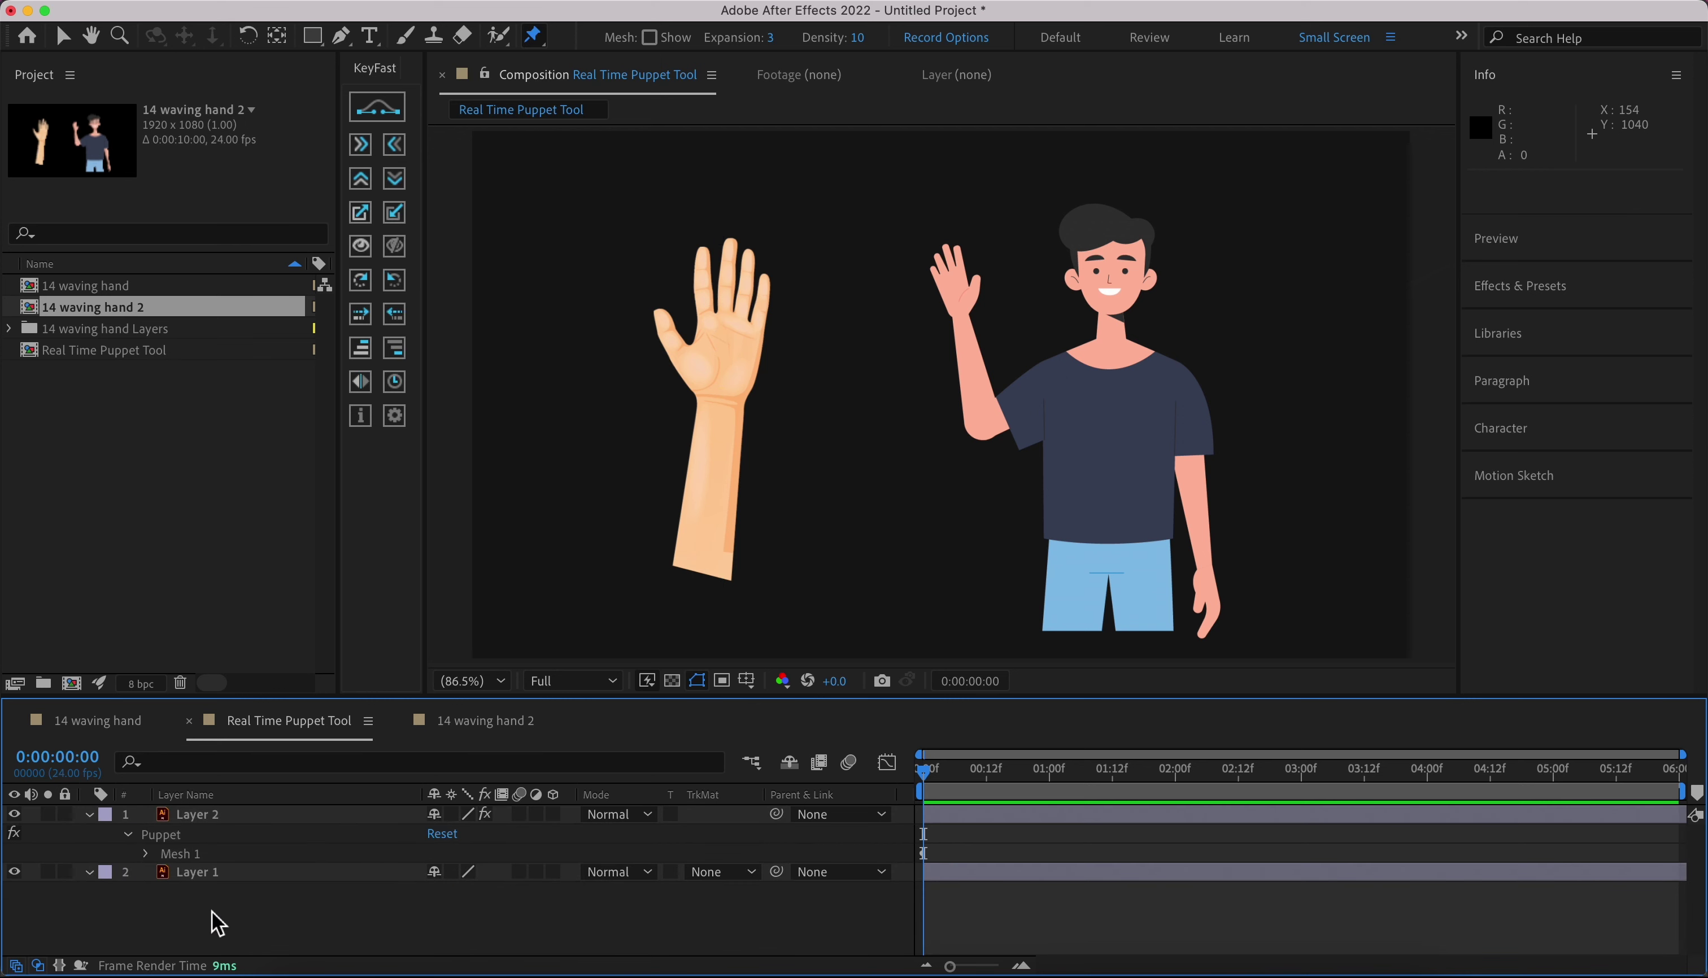
click(180, 840)
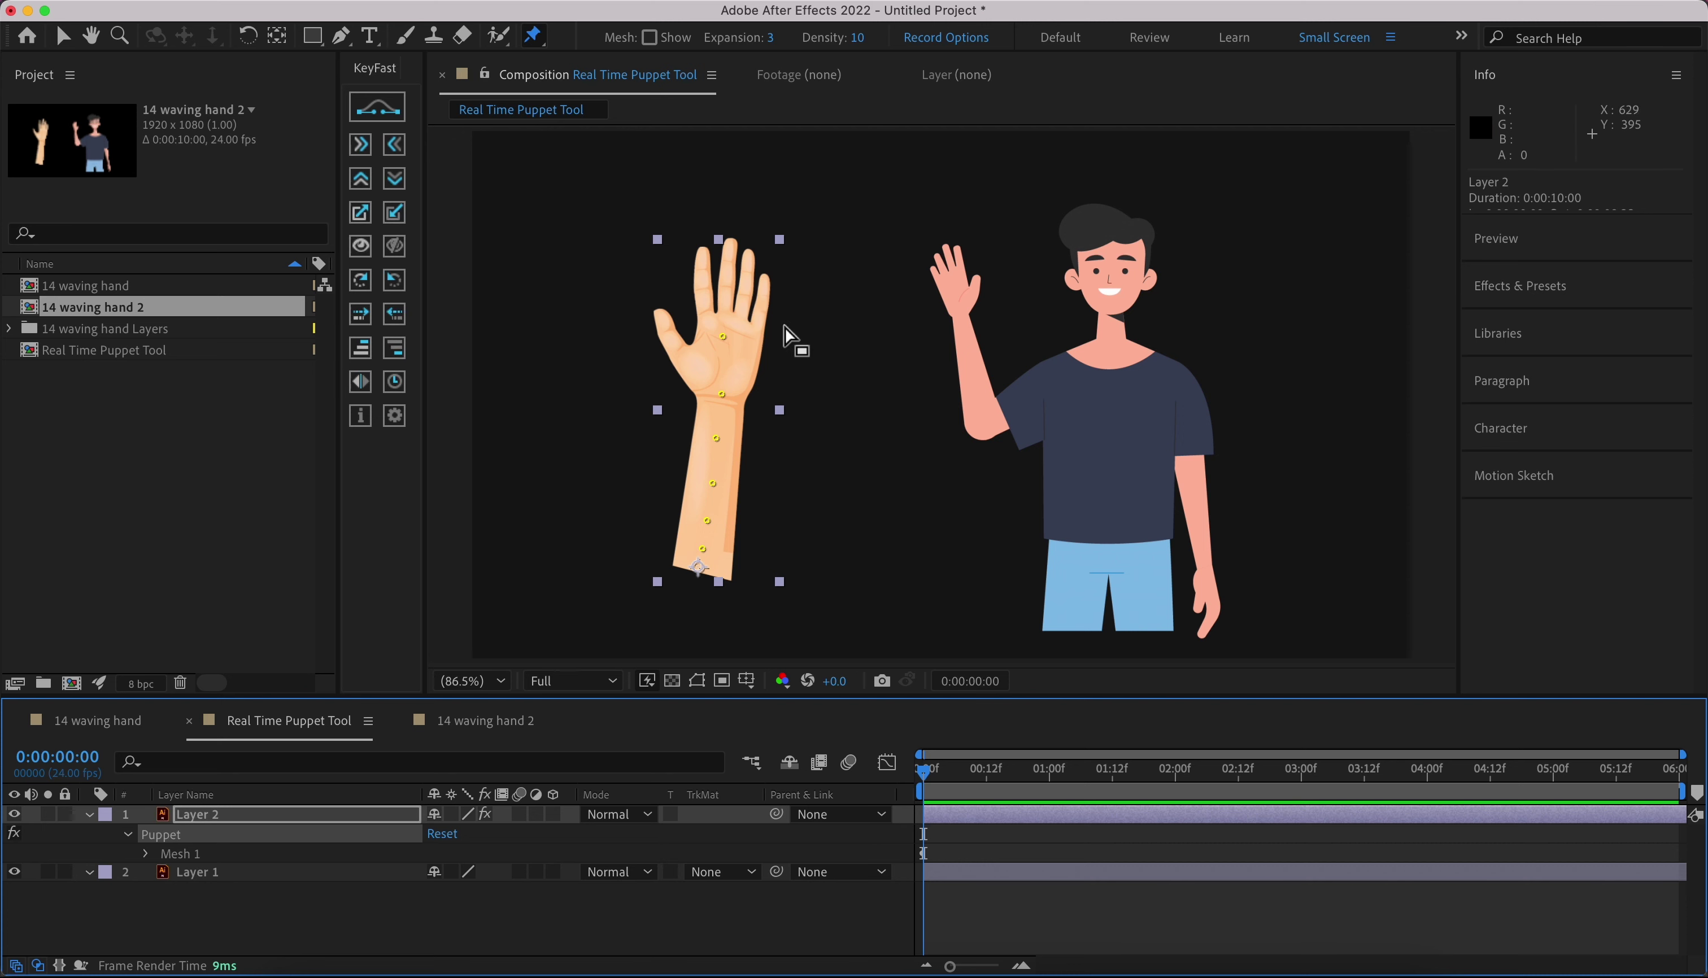
click(728, 343)
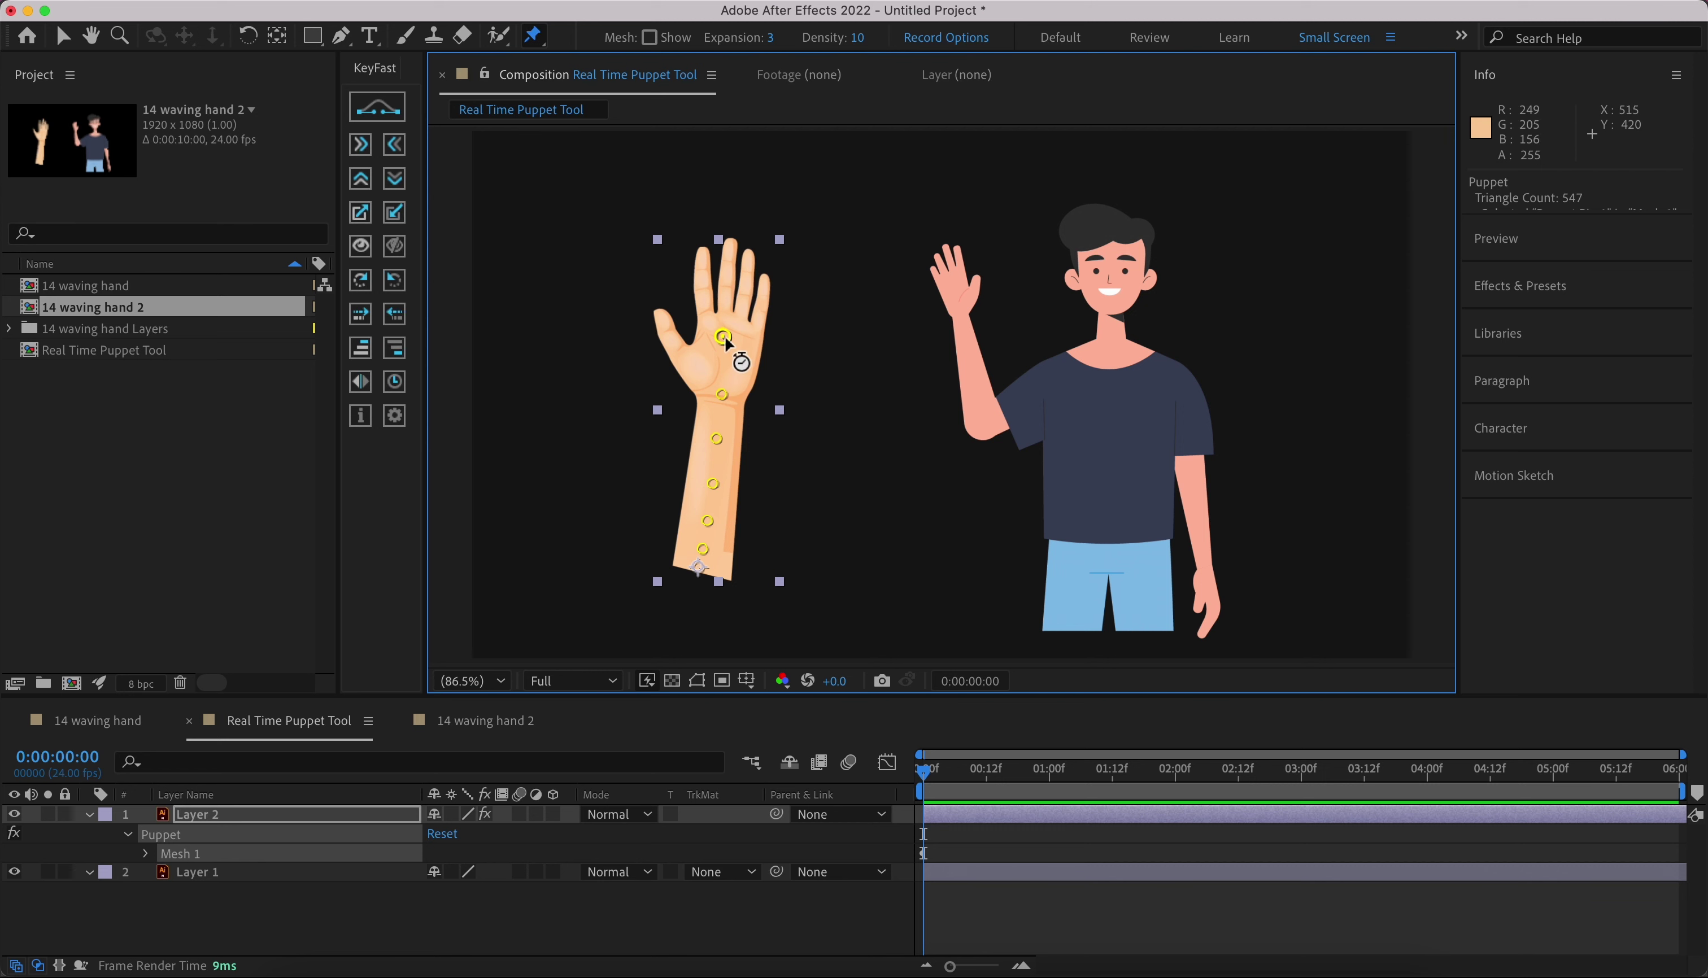
click(723, 337)
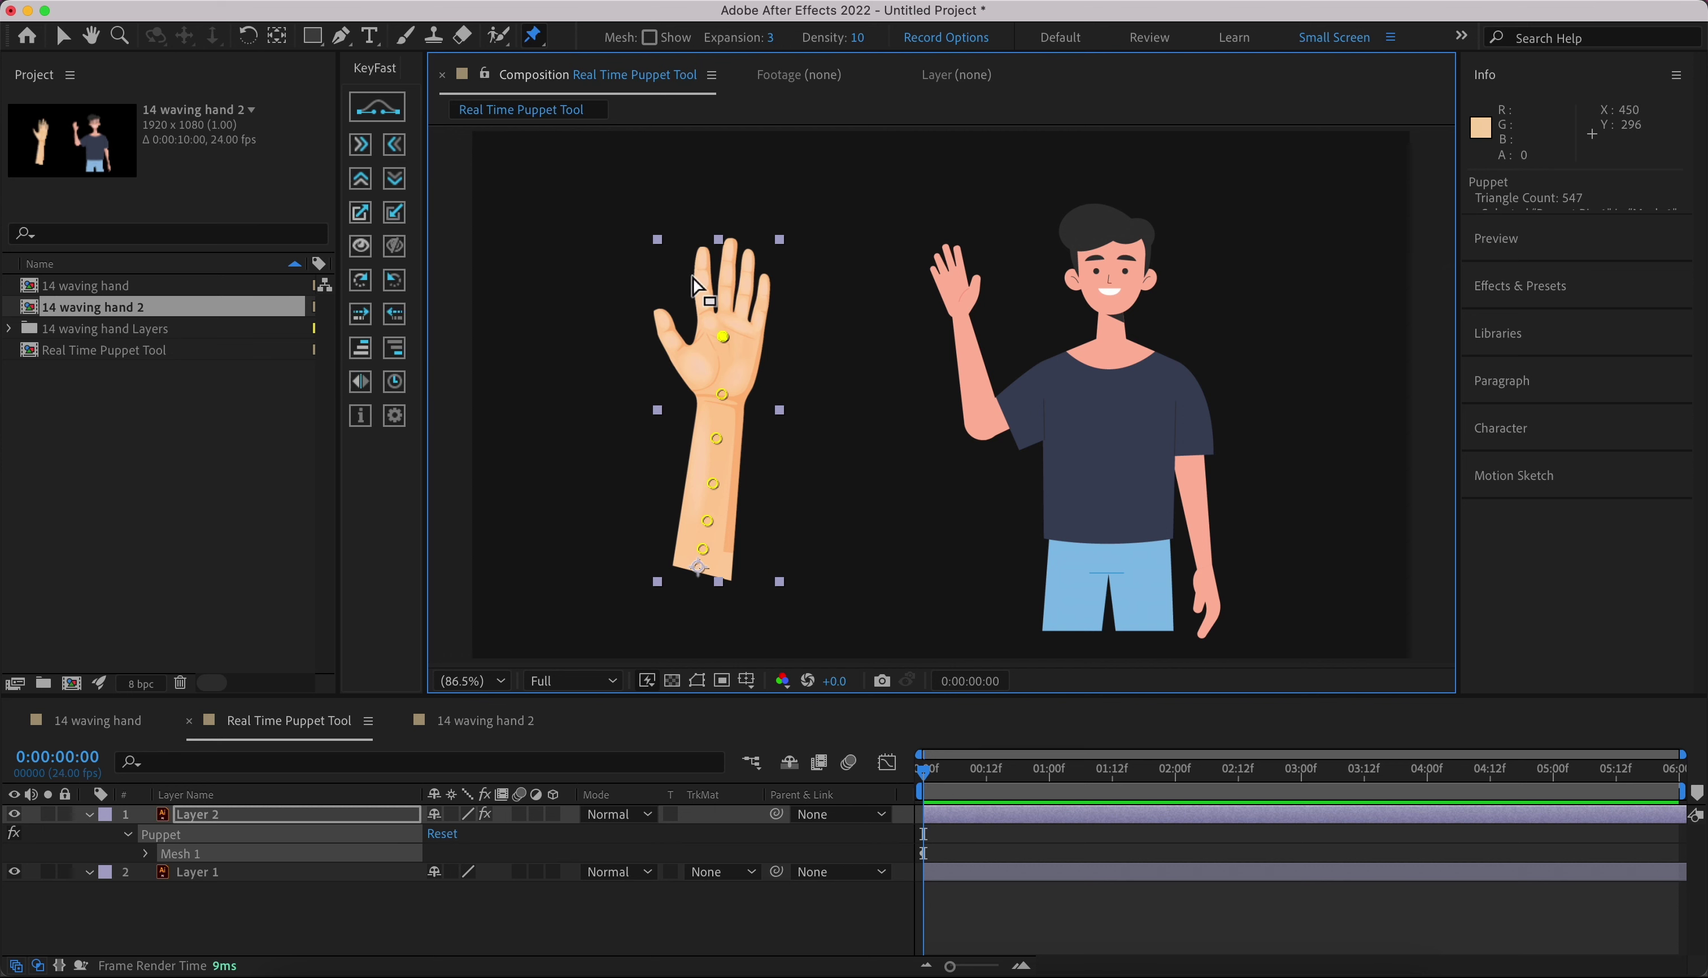
mouse_move(722, 339)
mouse_down()
mouse_move(709, 353)
mouse_move(733, 344)
mouse_move(709, 339)
mouse_move(725, 359)
mouse_move(725, 342)
mouse_move(705, 351)
mouse_move(728, 345)
mouse_up()
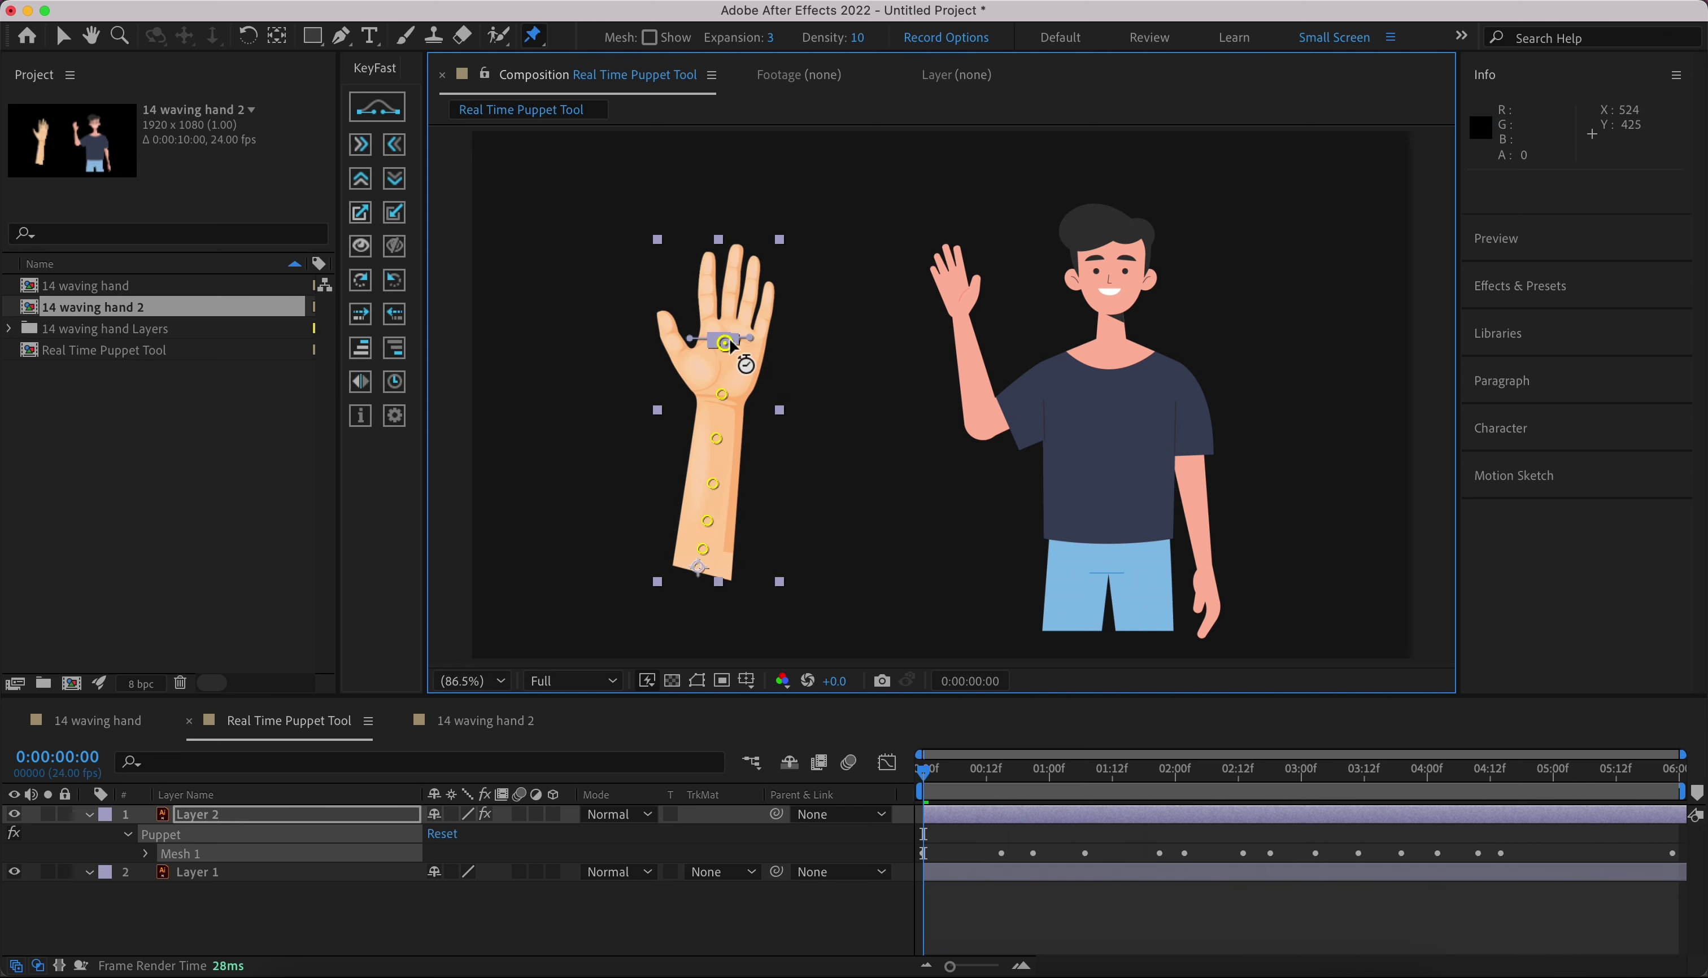
key(space)
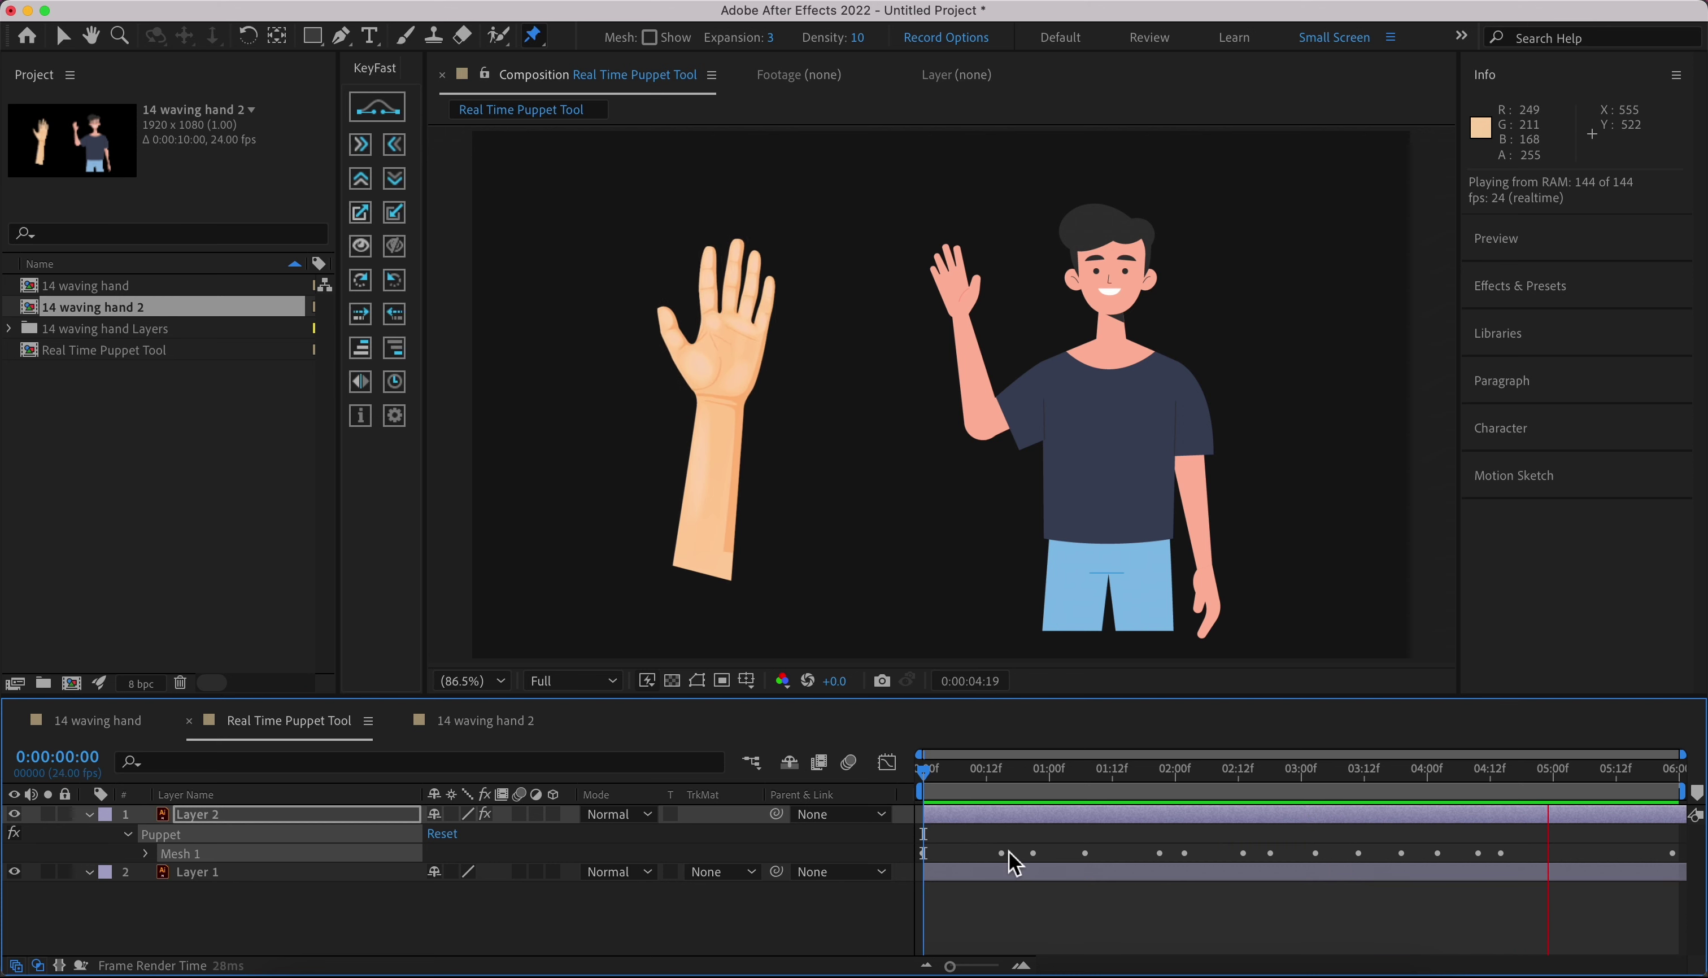
key(space)
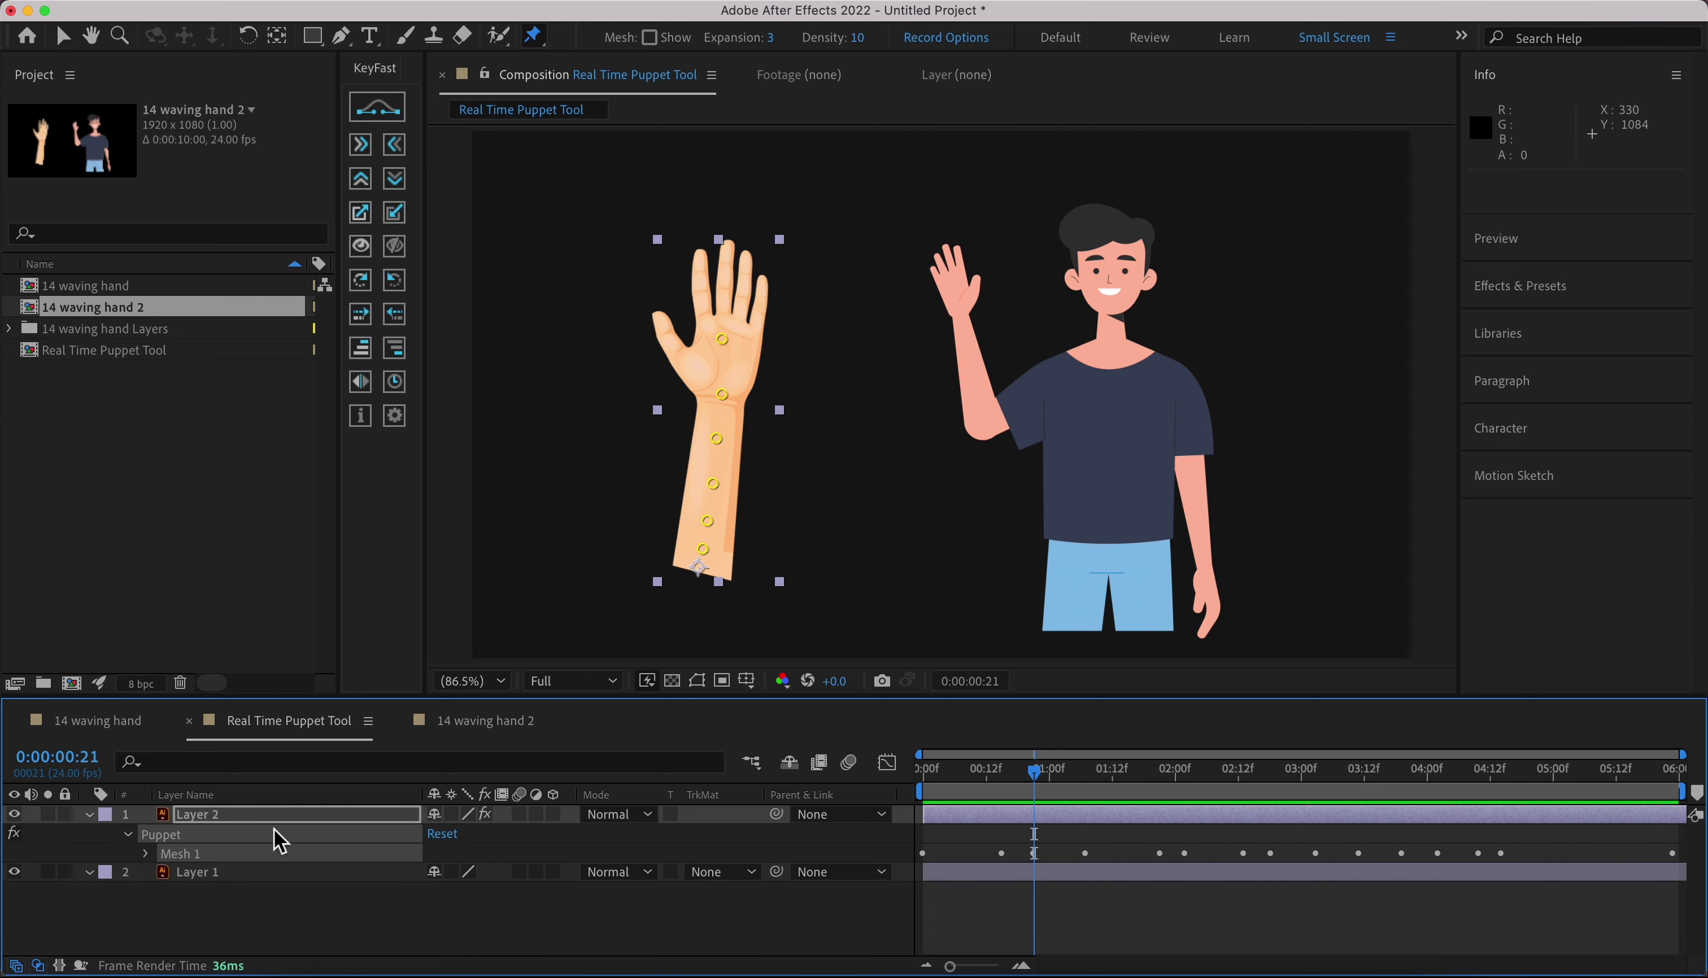
- Add a smooth() expression to Puppet Pin 1 Position and preview the smoothed wave
key(u)
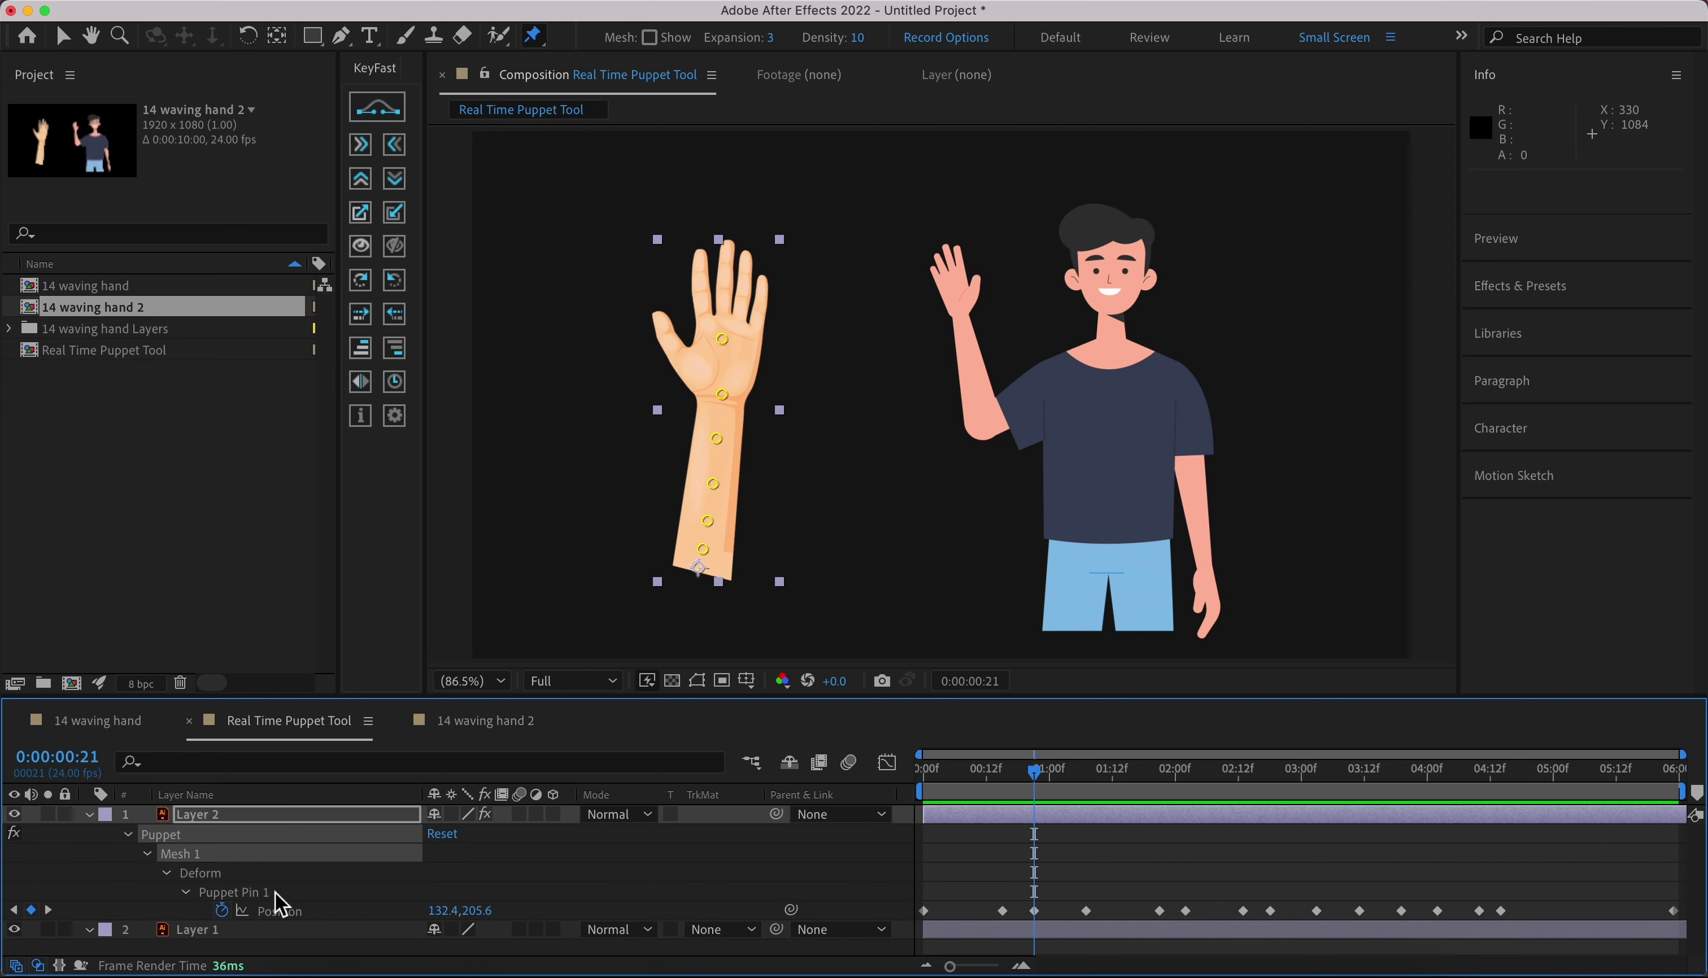
alt+click(221, 909)
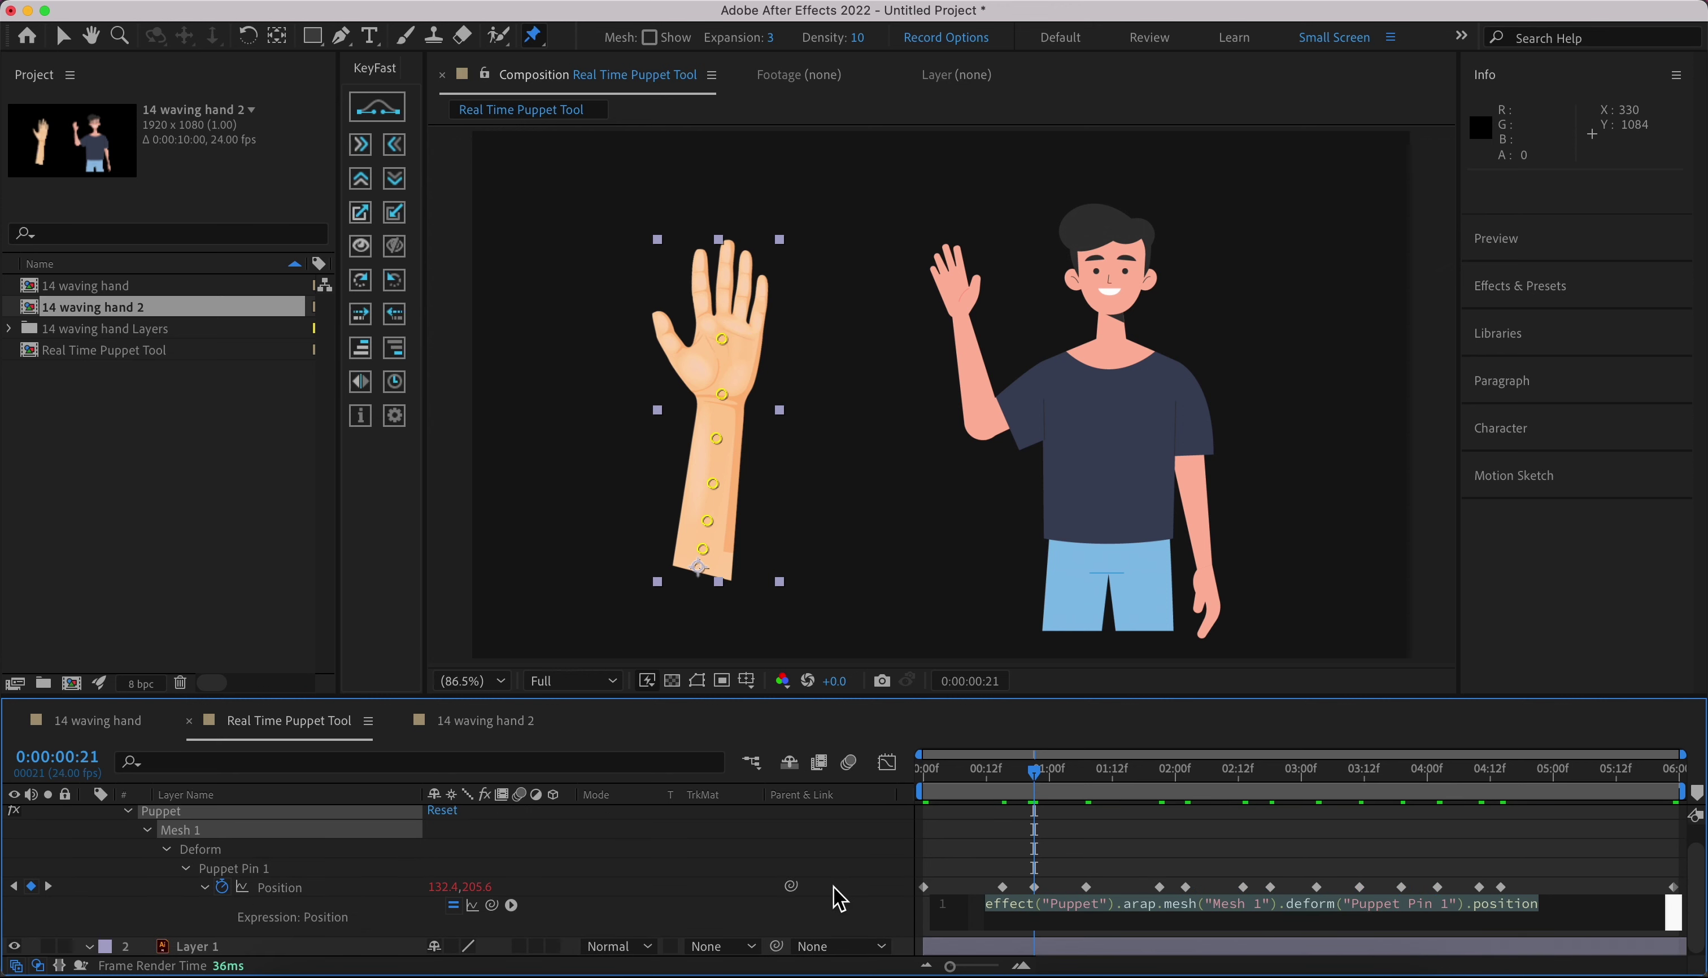
text(smo)
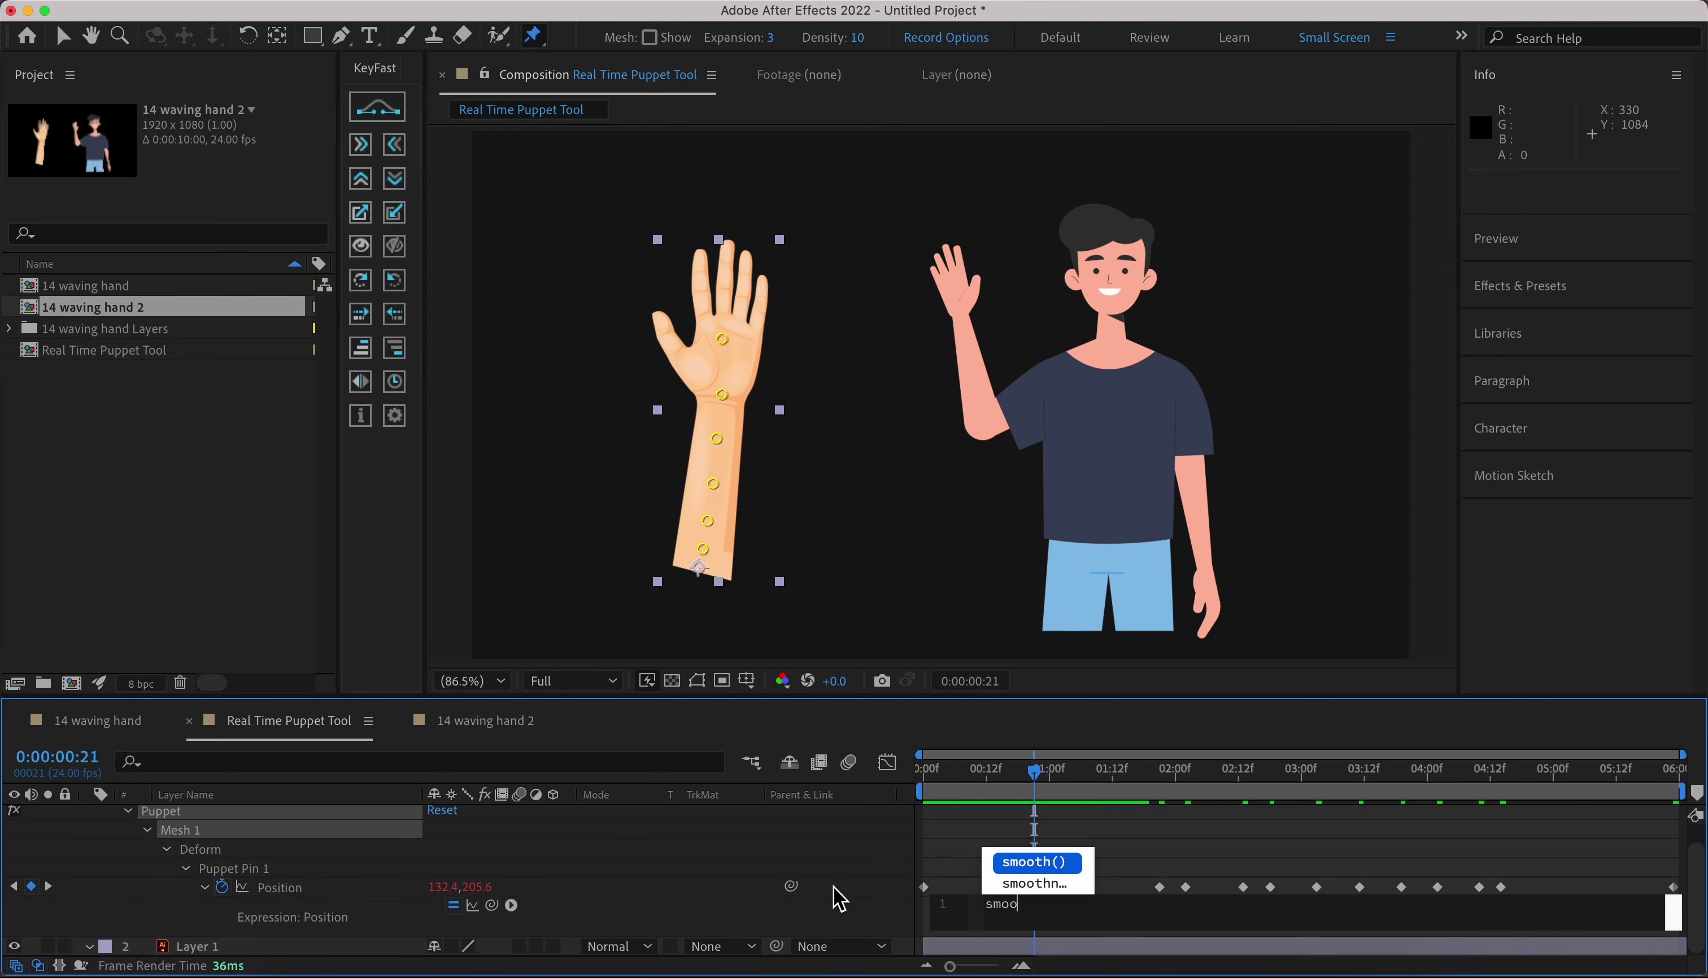
text(o)
key(Return)
click(841, 901)
key(space)
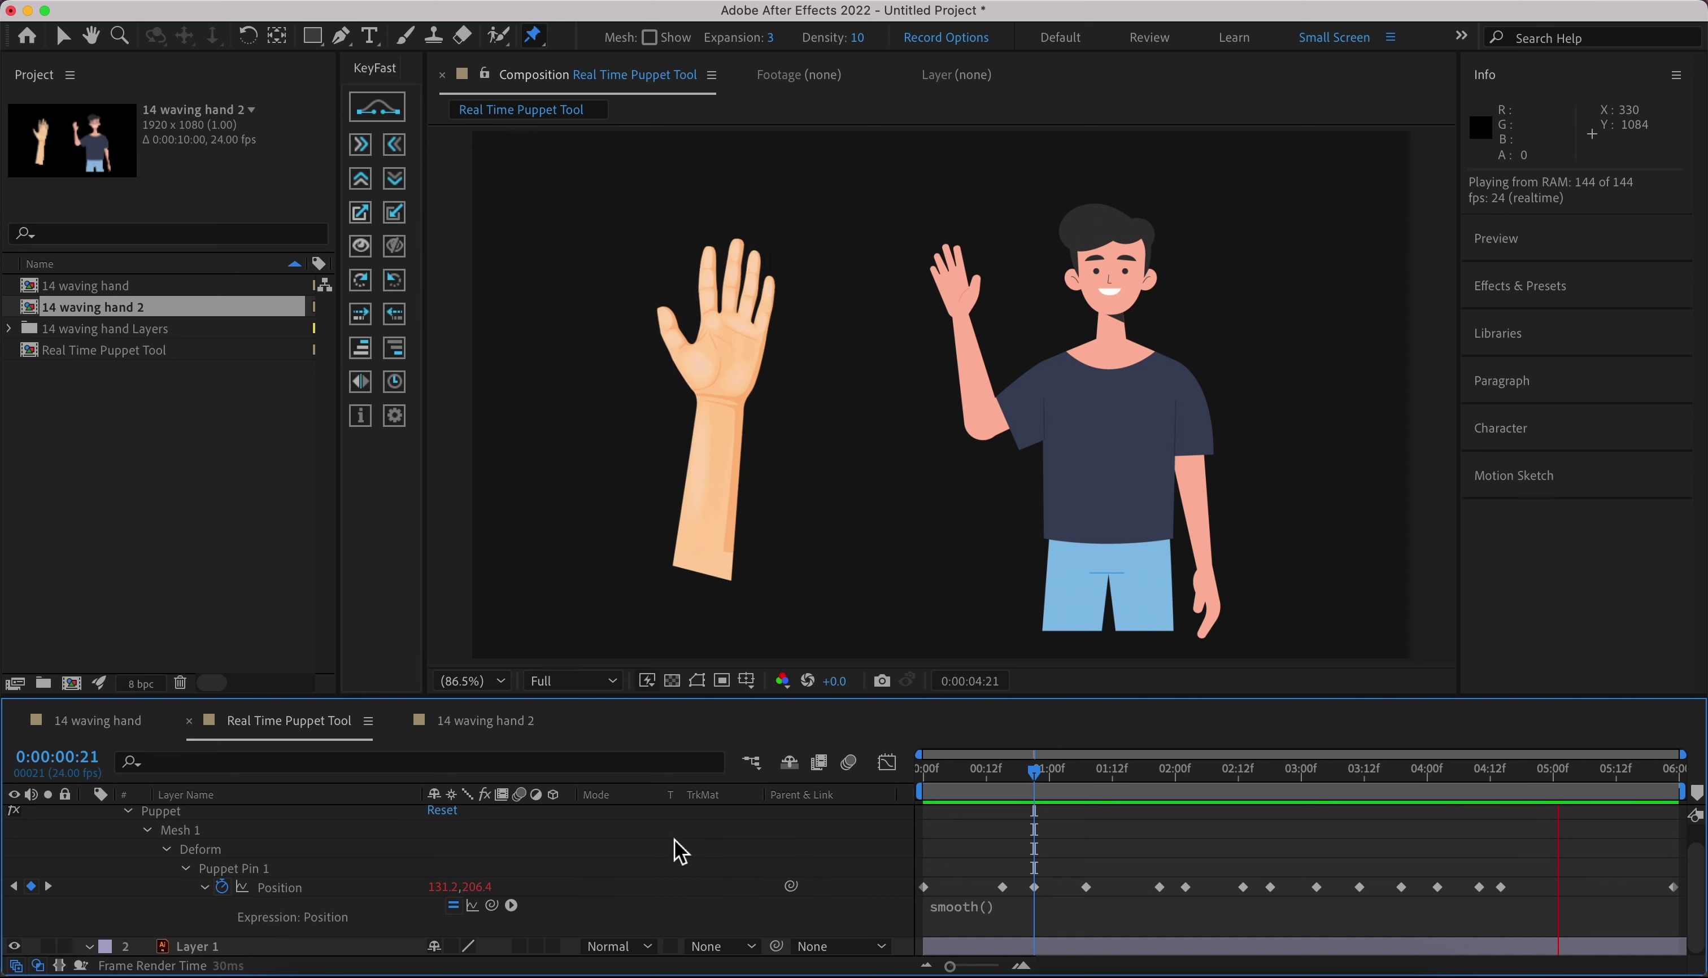
key(space)
scroll(682, 852, up, 1)
- Pin the character's raised wrist, elbow, neck, nose, waist, and lowered arm and wrist
click(89, 815)
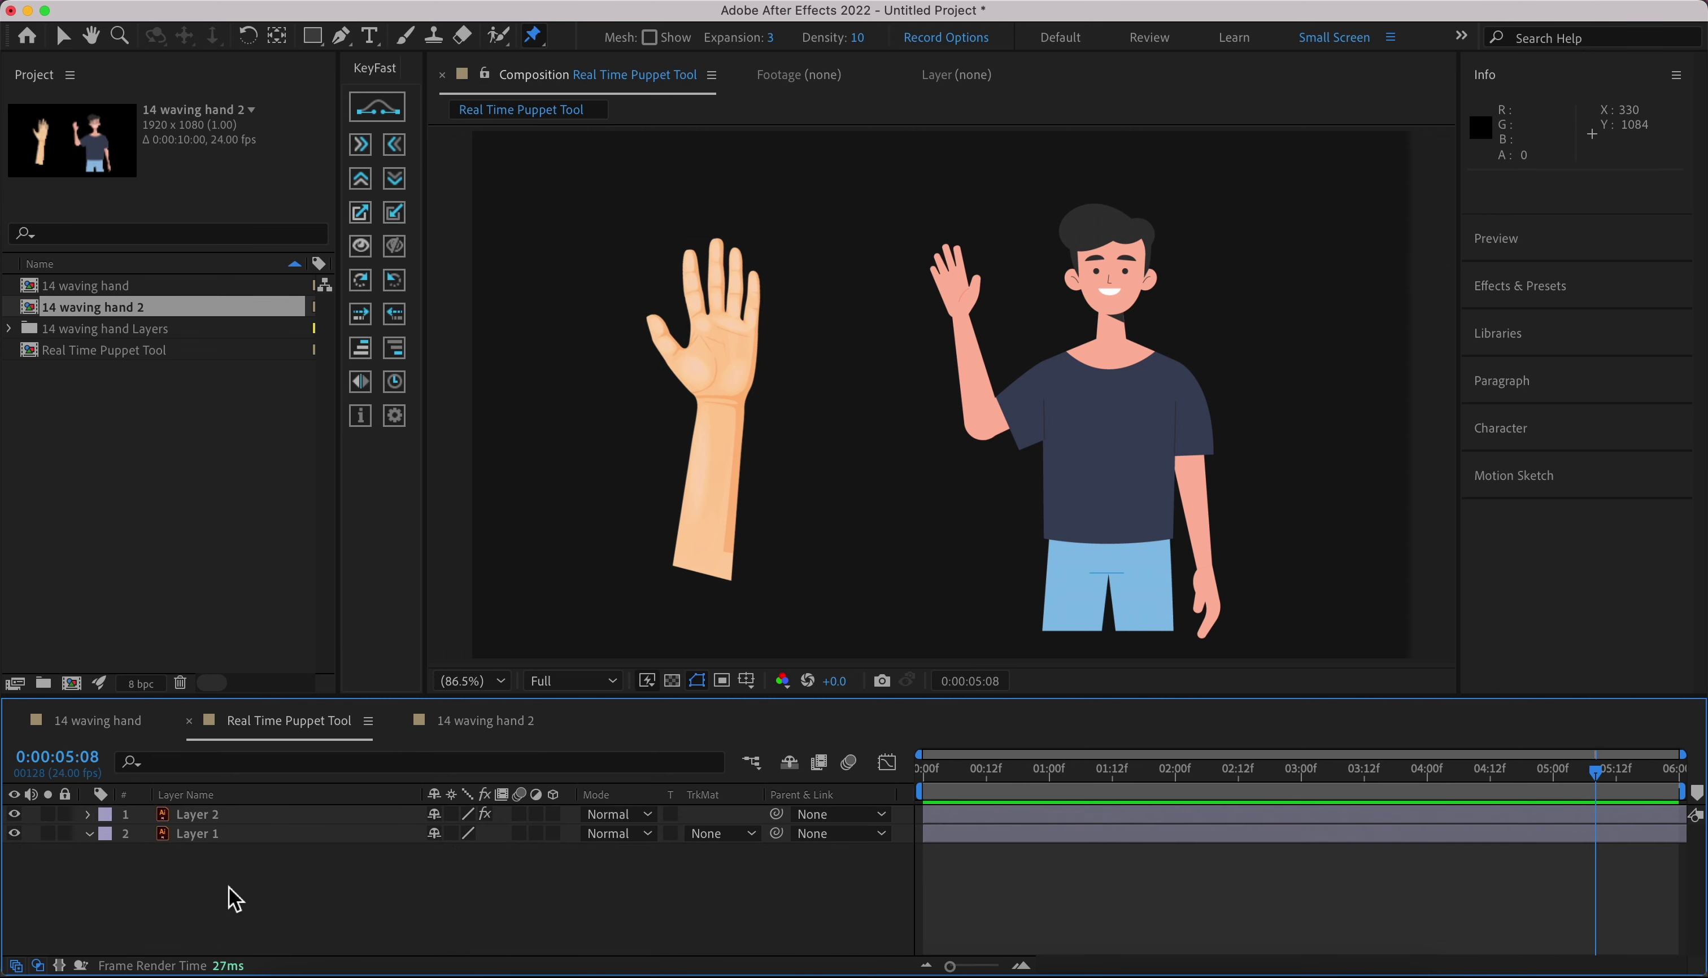
click(261, 840)
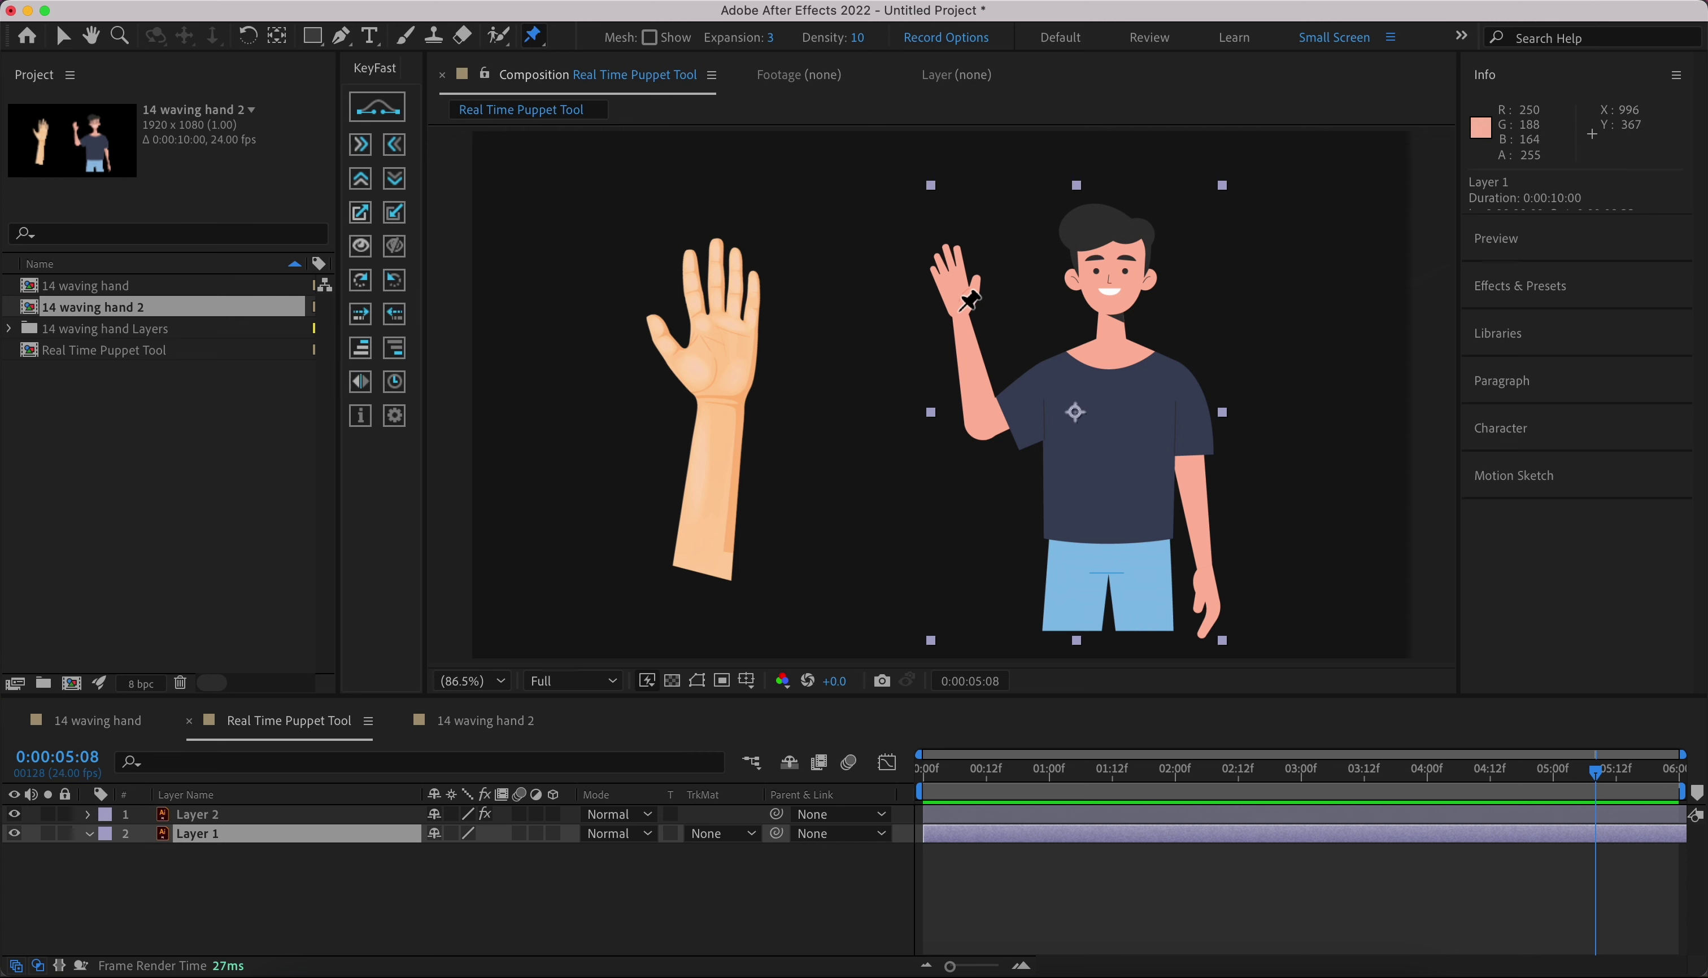
click(958, 310)
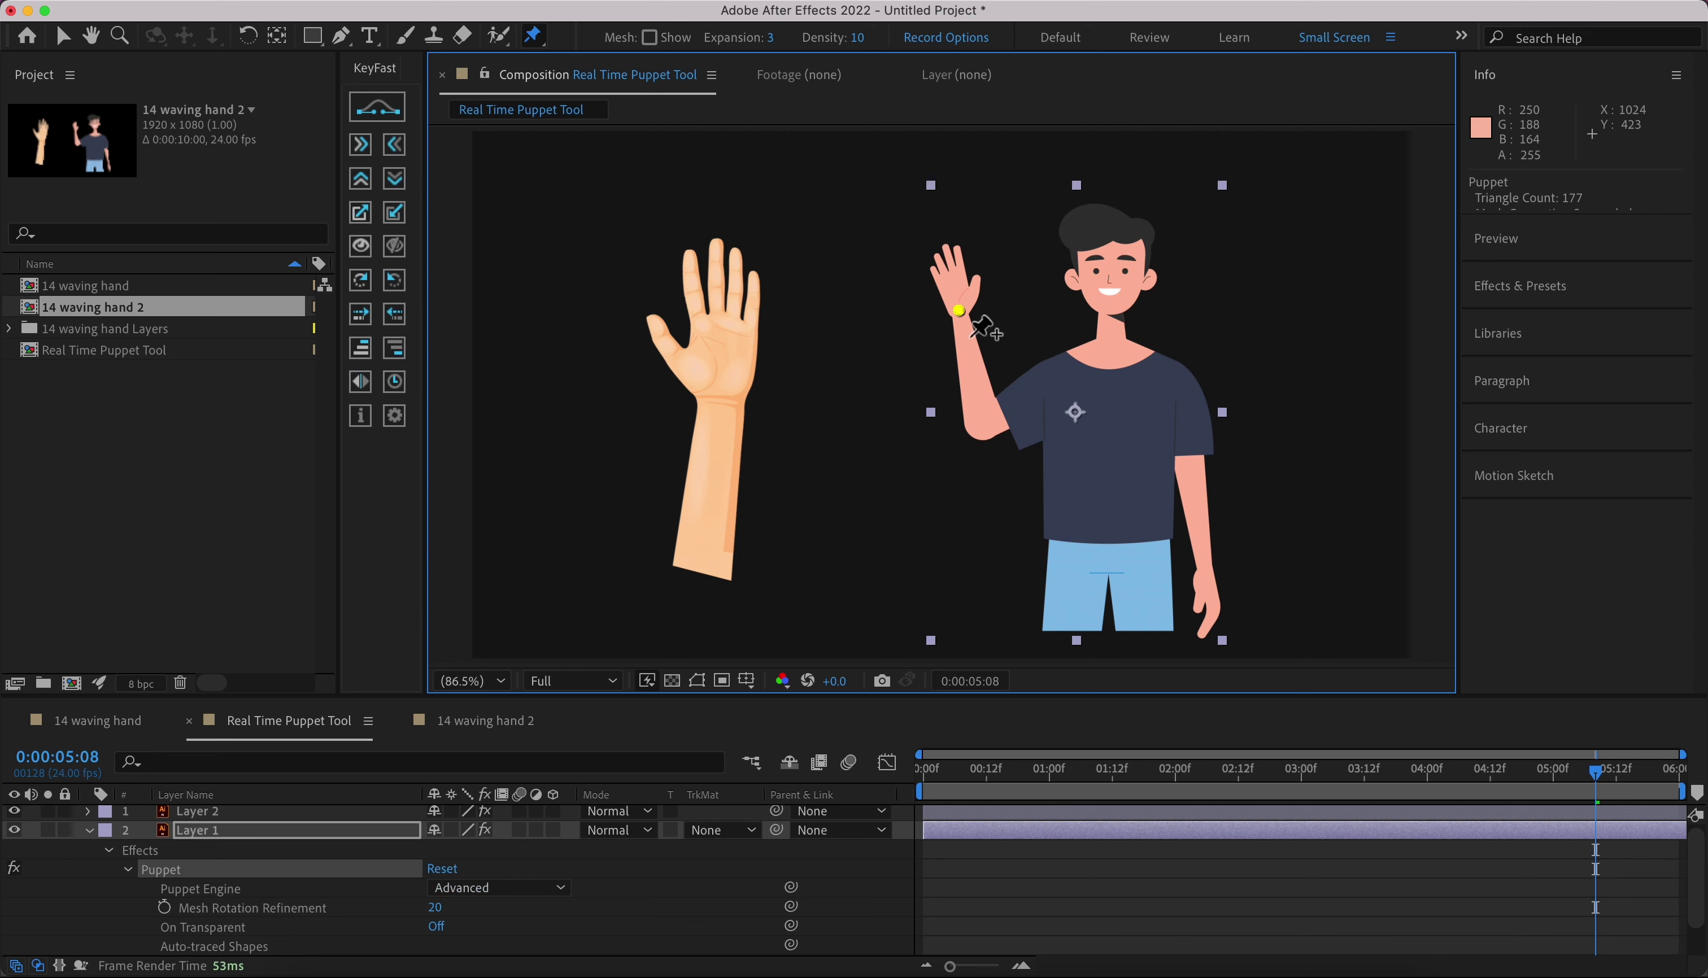
click(983, 422)
click(1110, 344)
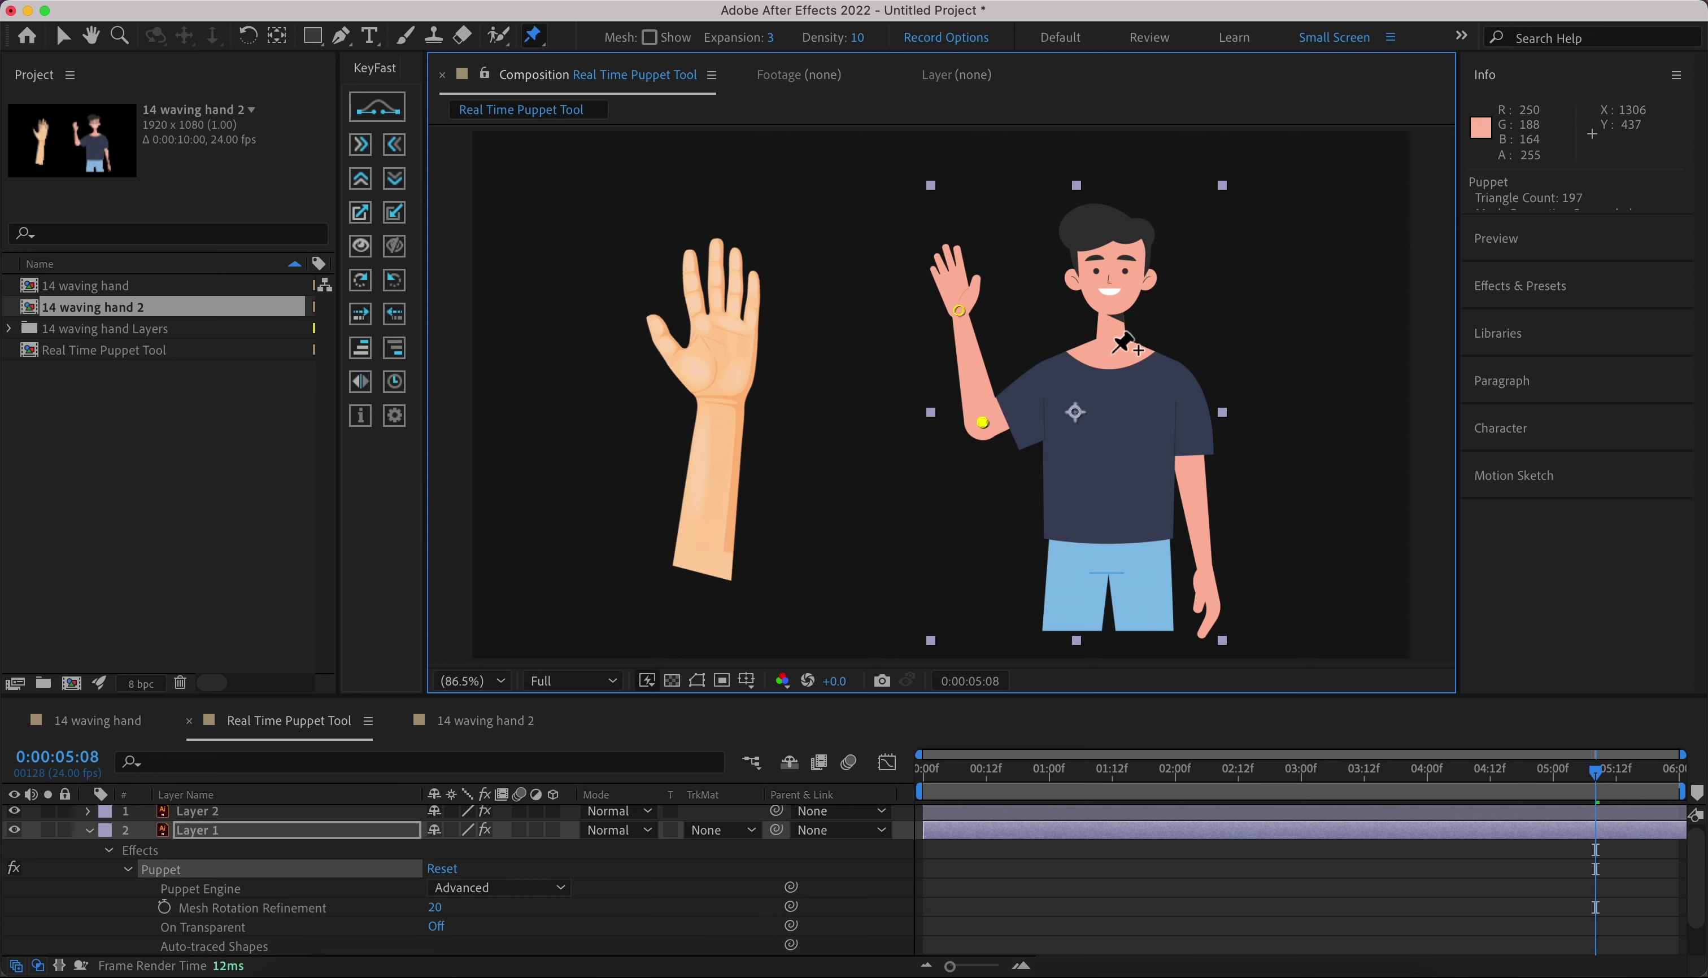
click(1105, 278)
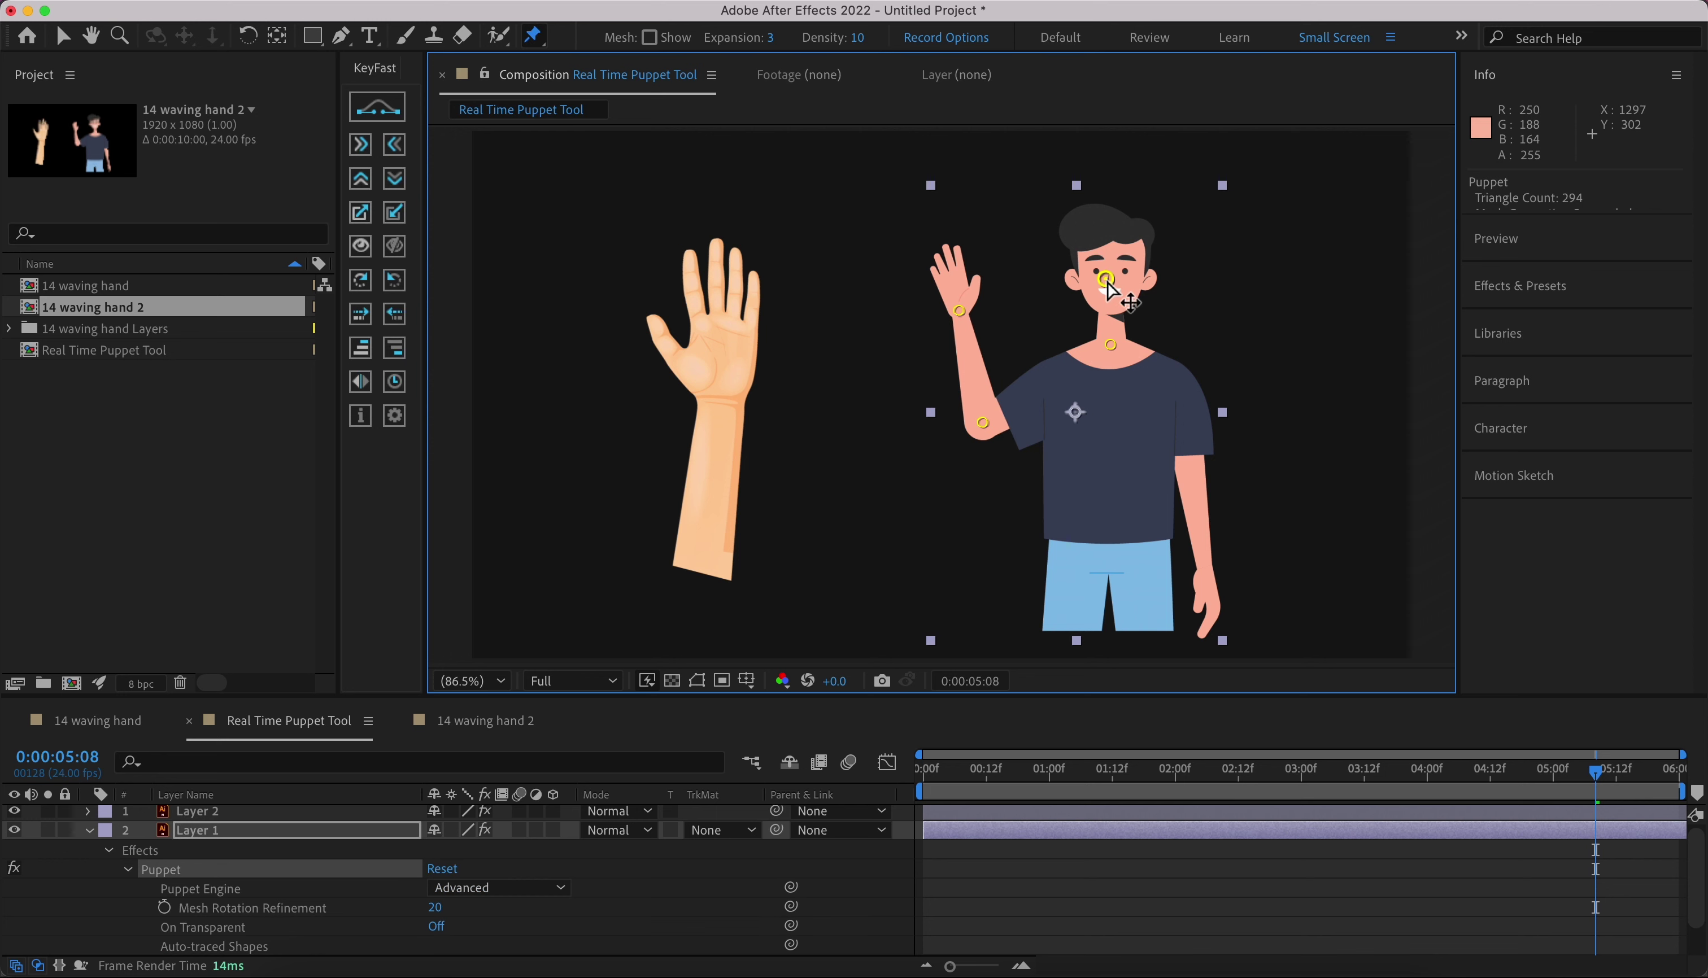
click(1107, 545)
click(1188, 469)
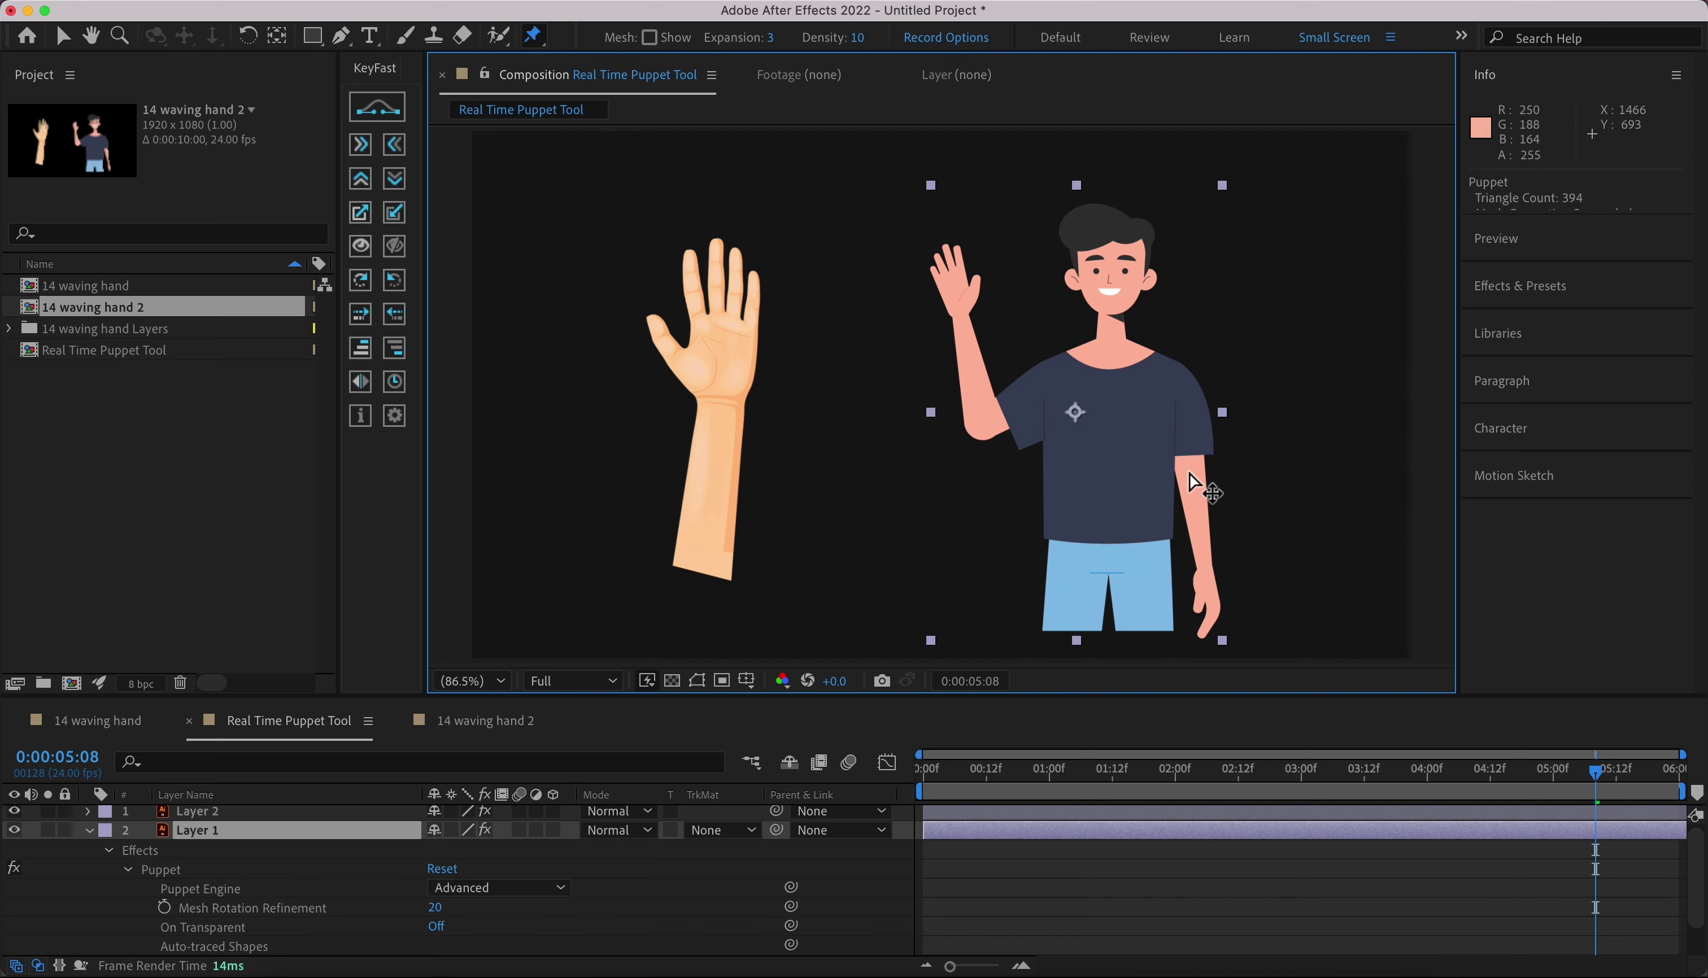
click(1204, 571)
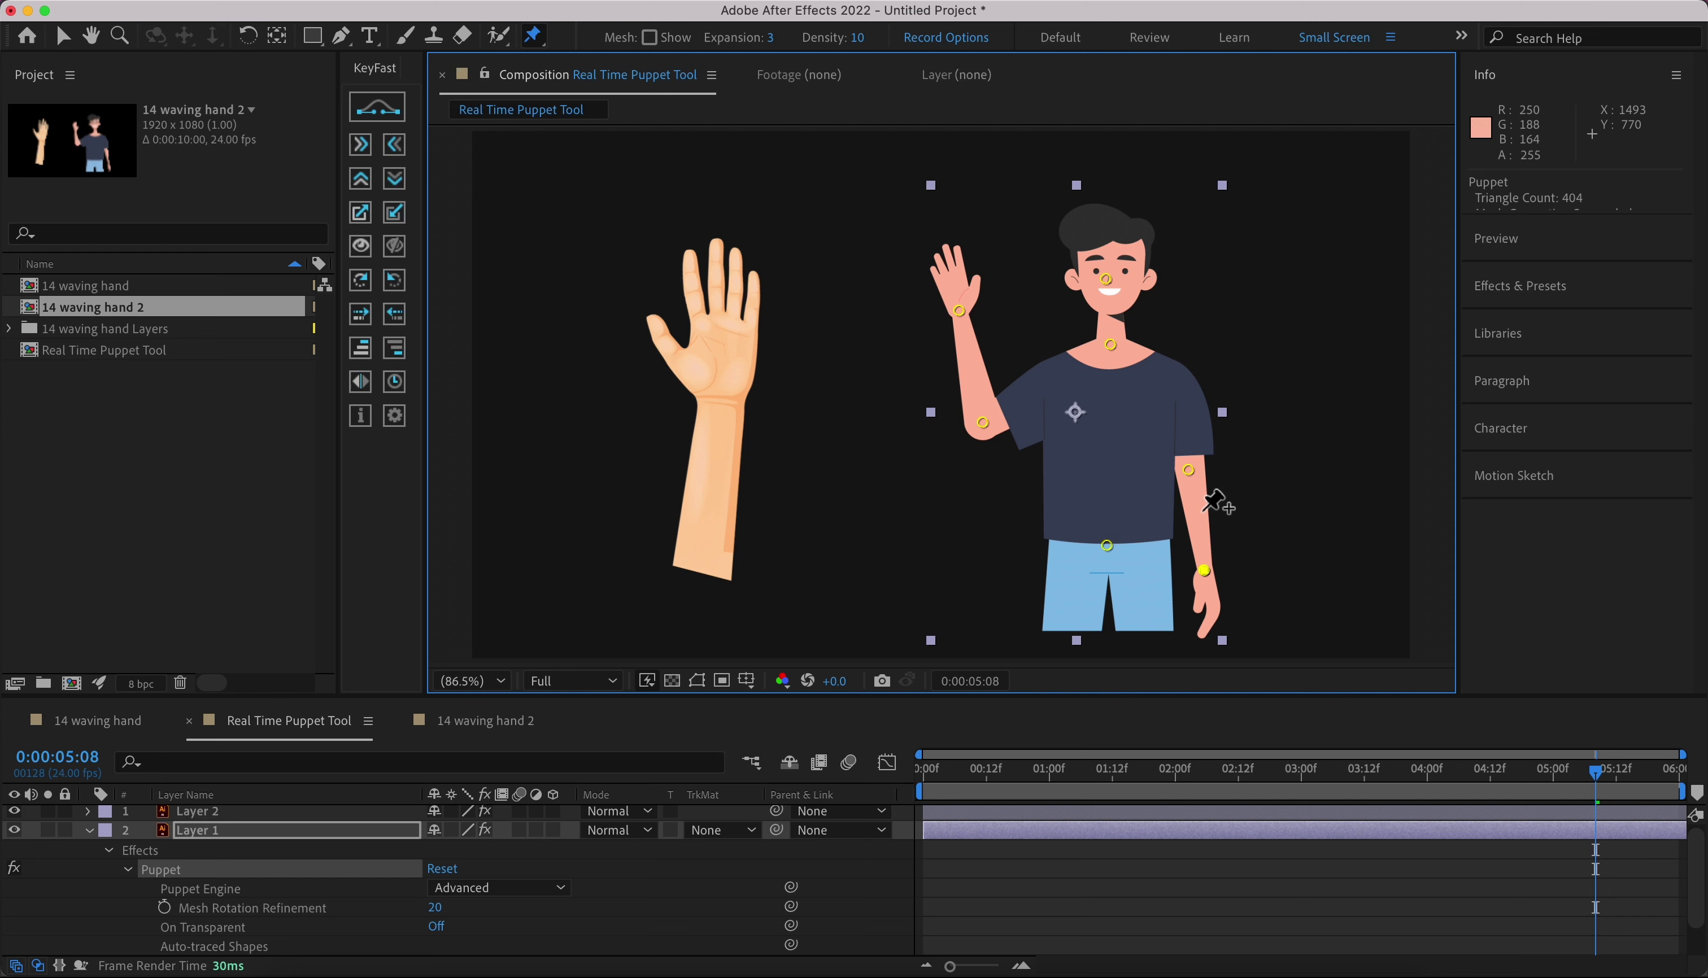
- Select all the character's puppet pins and return to the composition start
click(275, 867)
scroll(229, 891, down, 5)
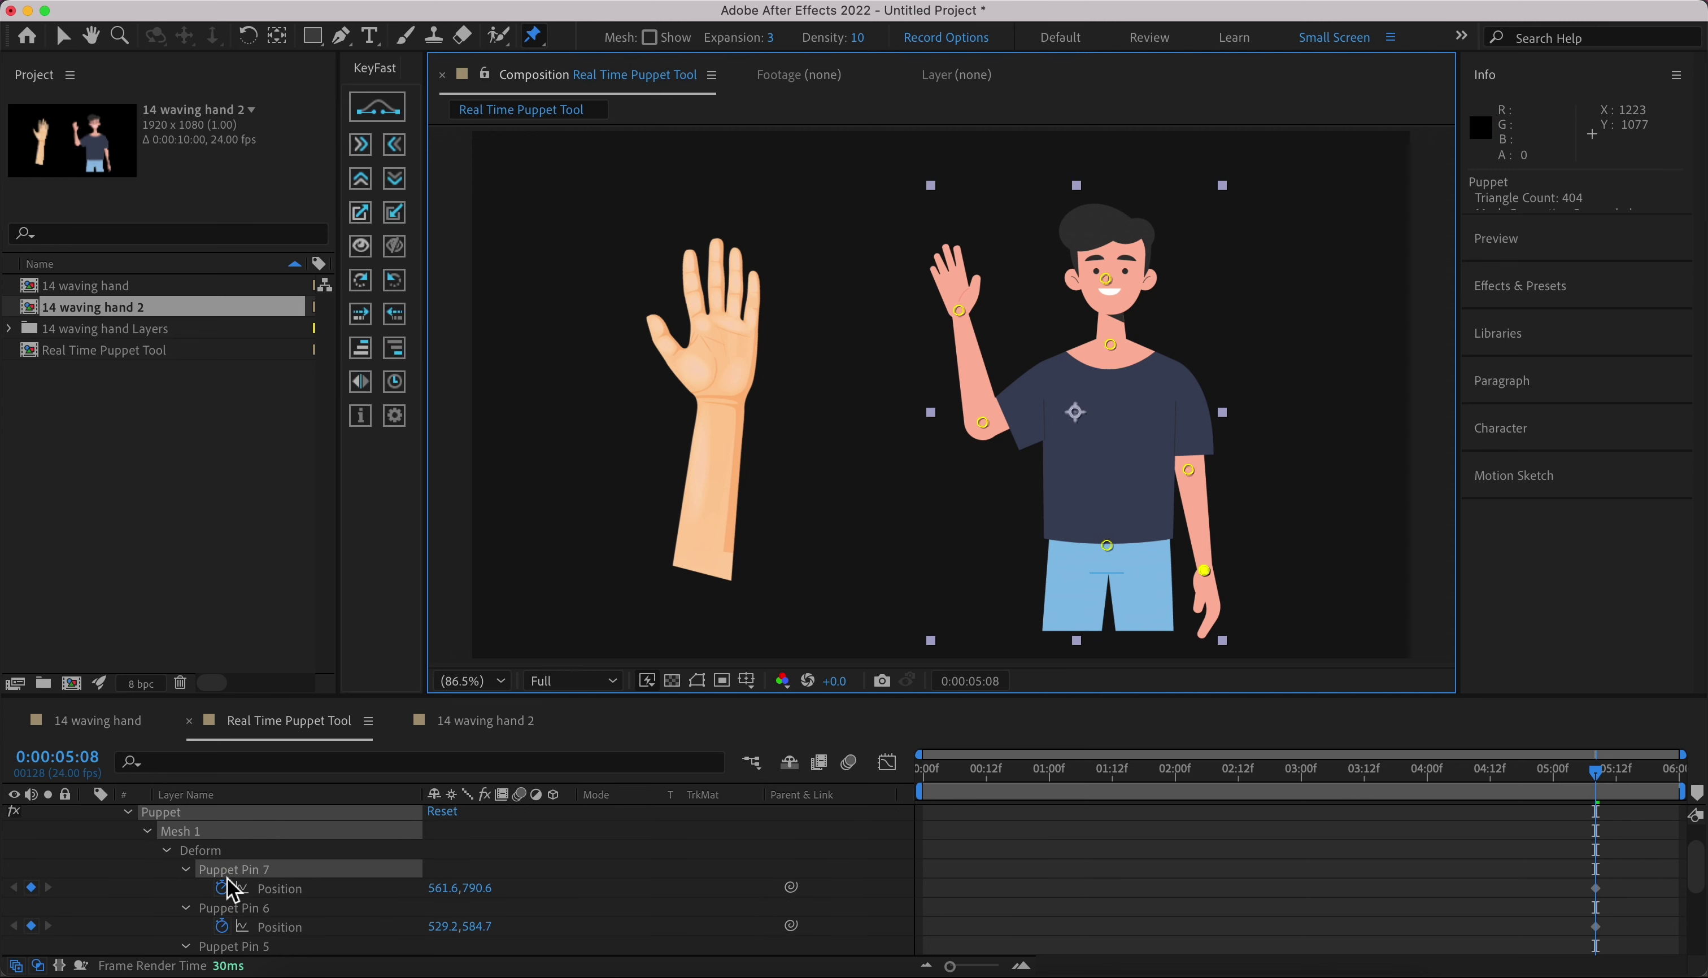
shift+click(229, 907)
shift+click(229, 946)
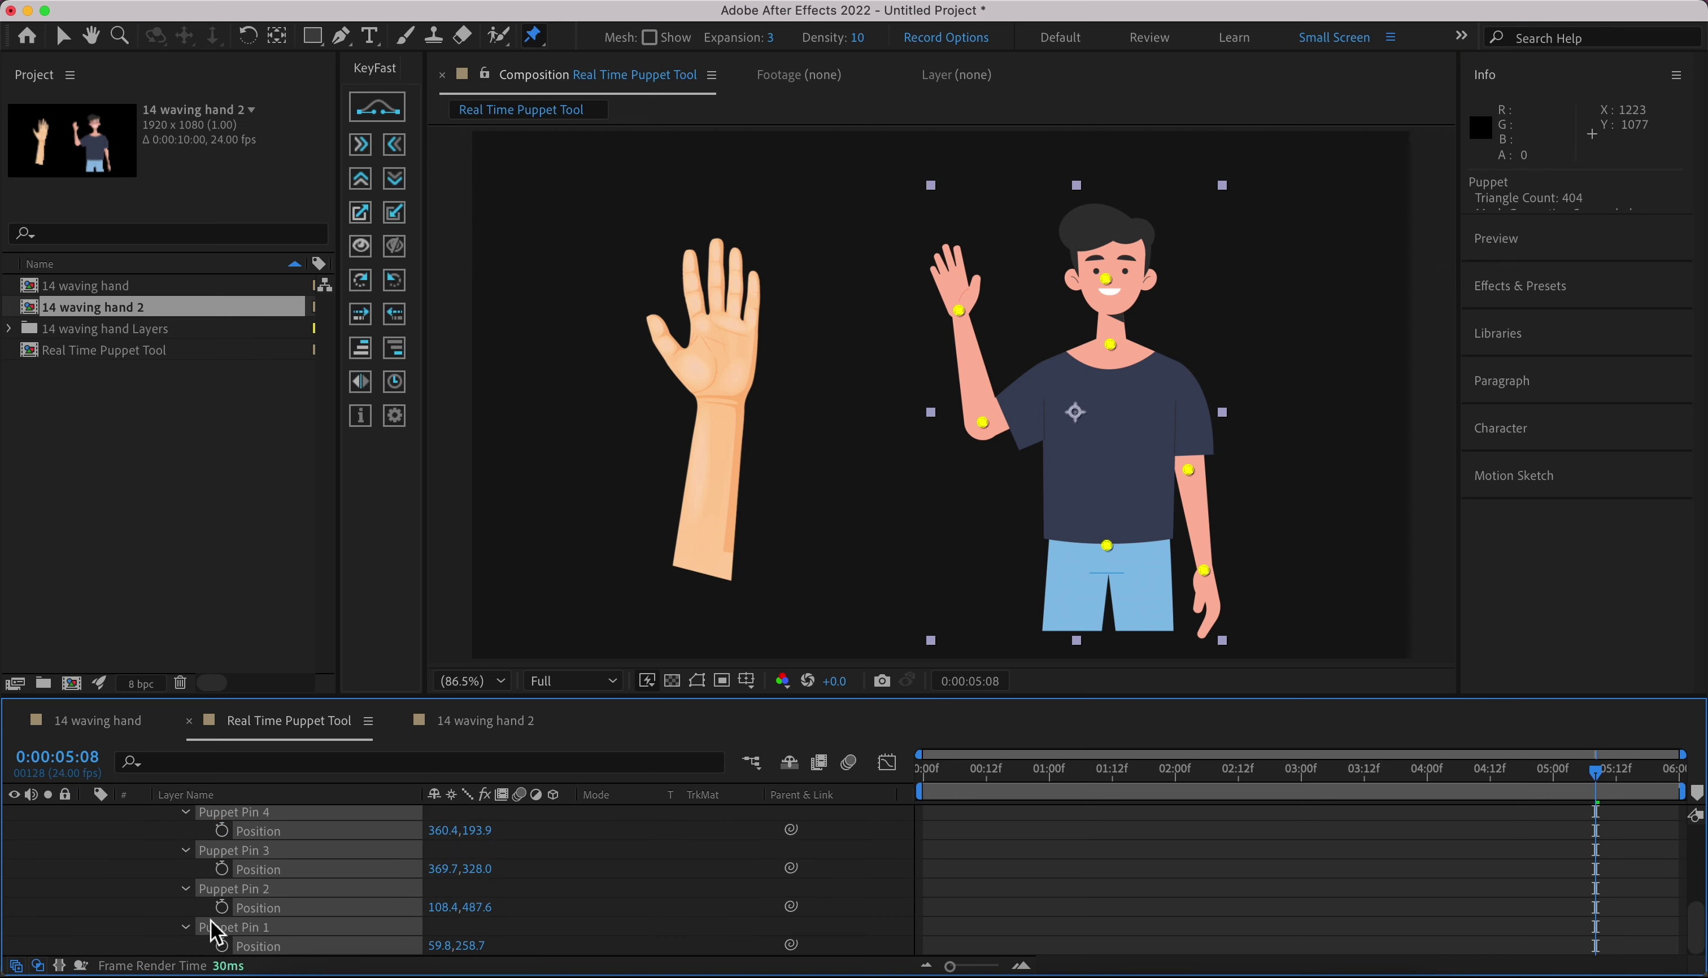
scroll(133, 898, up, 3)
click(147, 872)
key(Home)
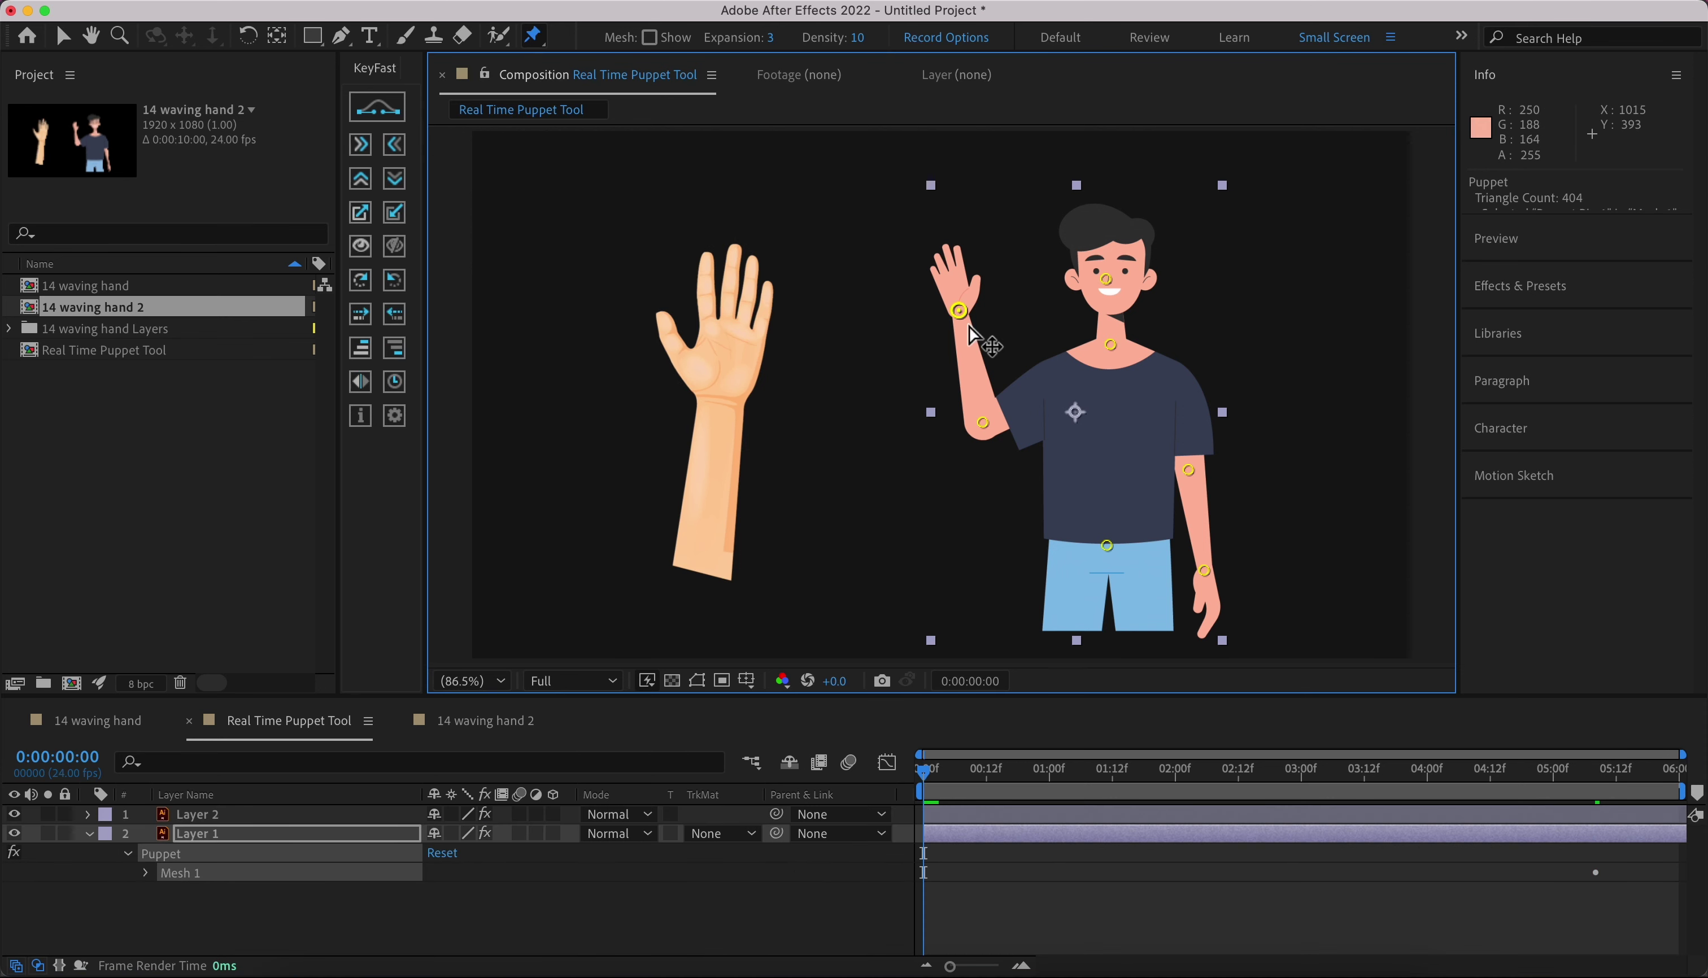
- Record a live wave on the raised wrist pin and preview it
click(958, 310)
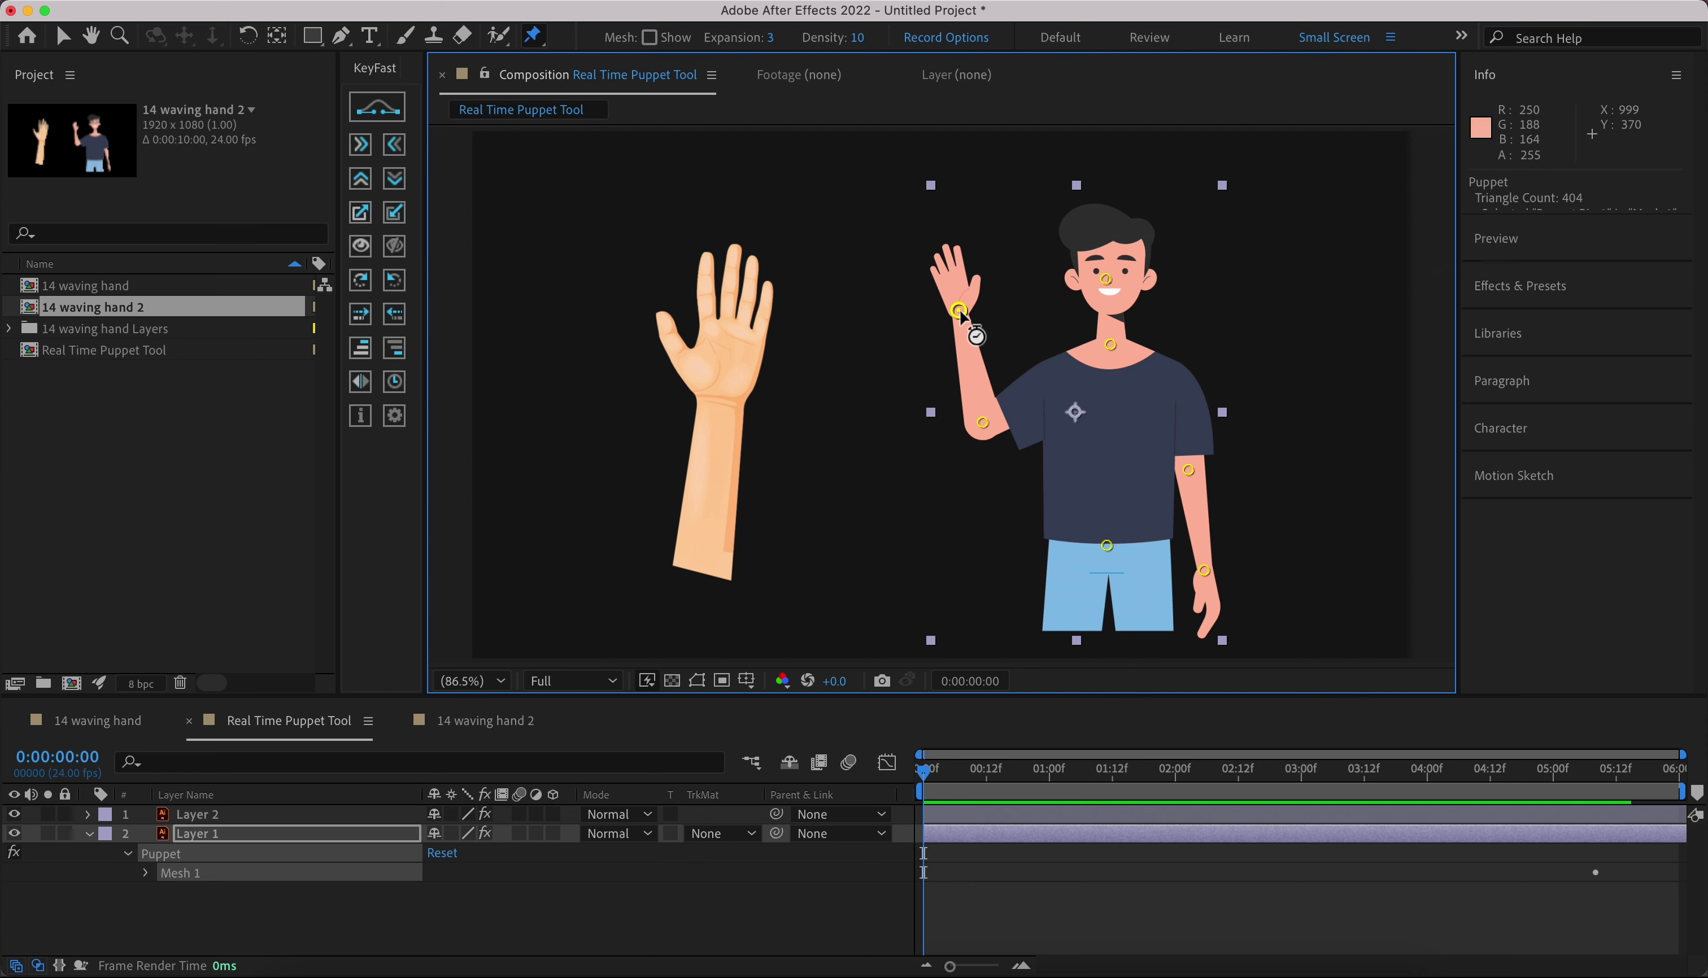
drag(959, 312, 966, 317)
key(space)
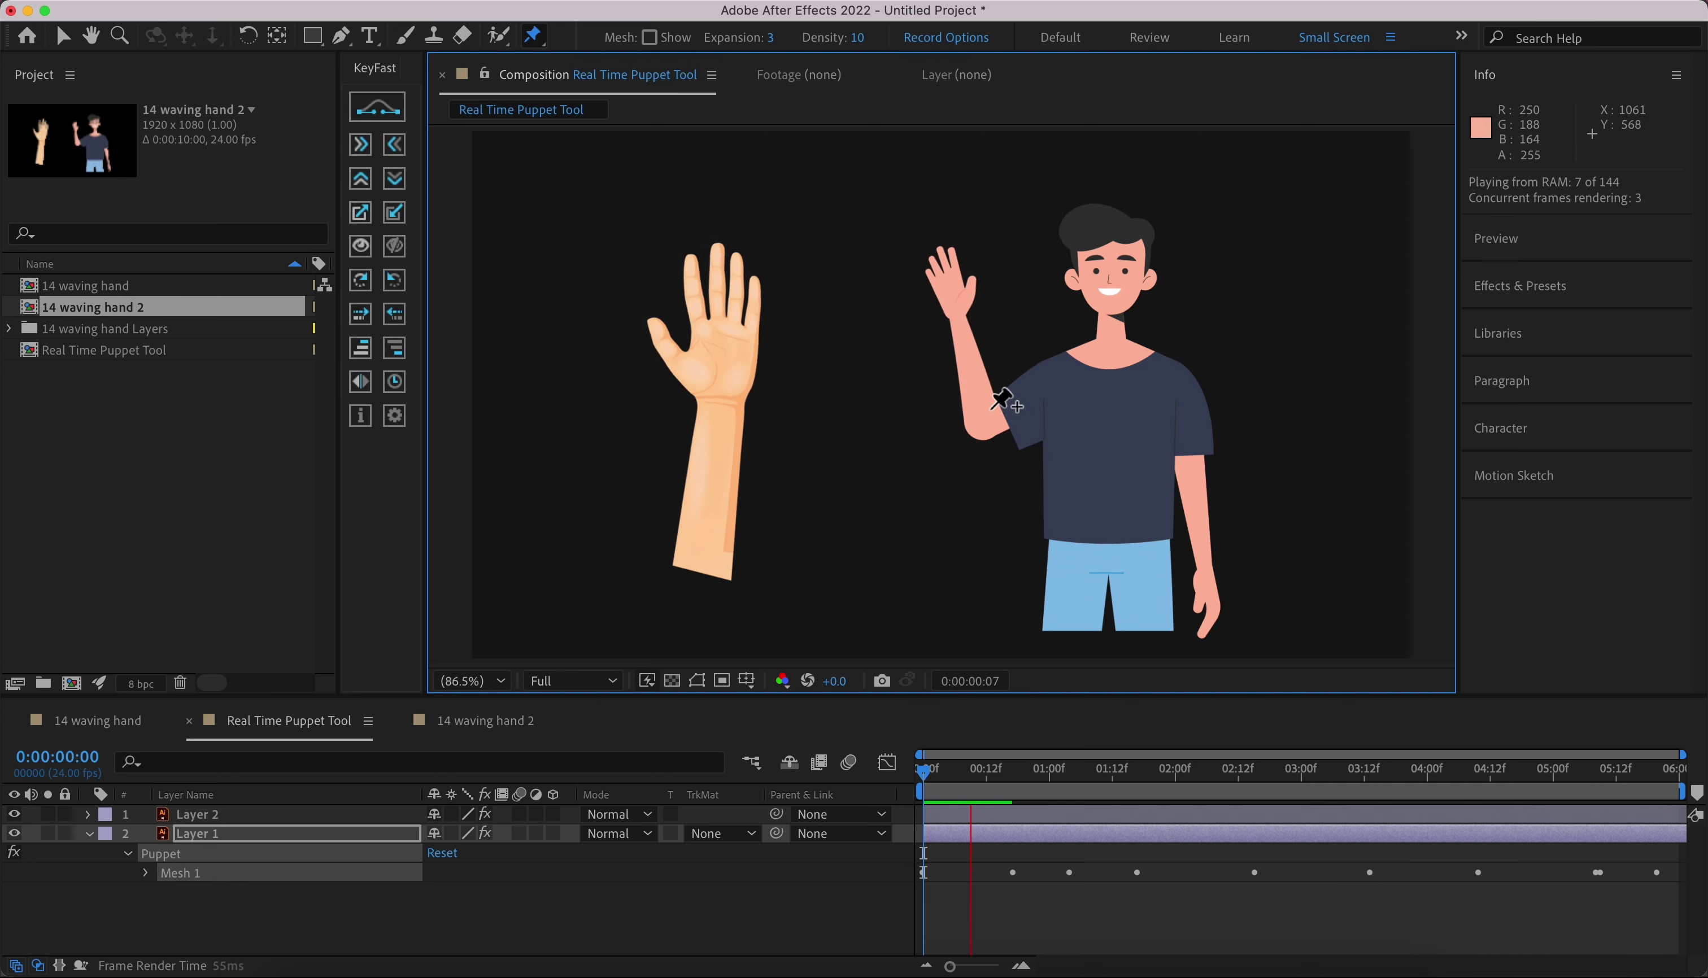
key(space)
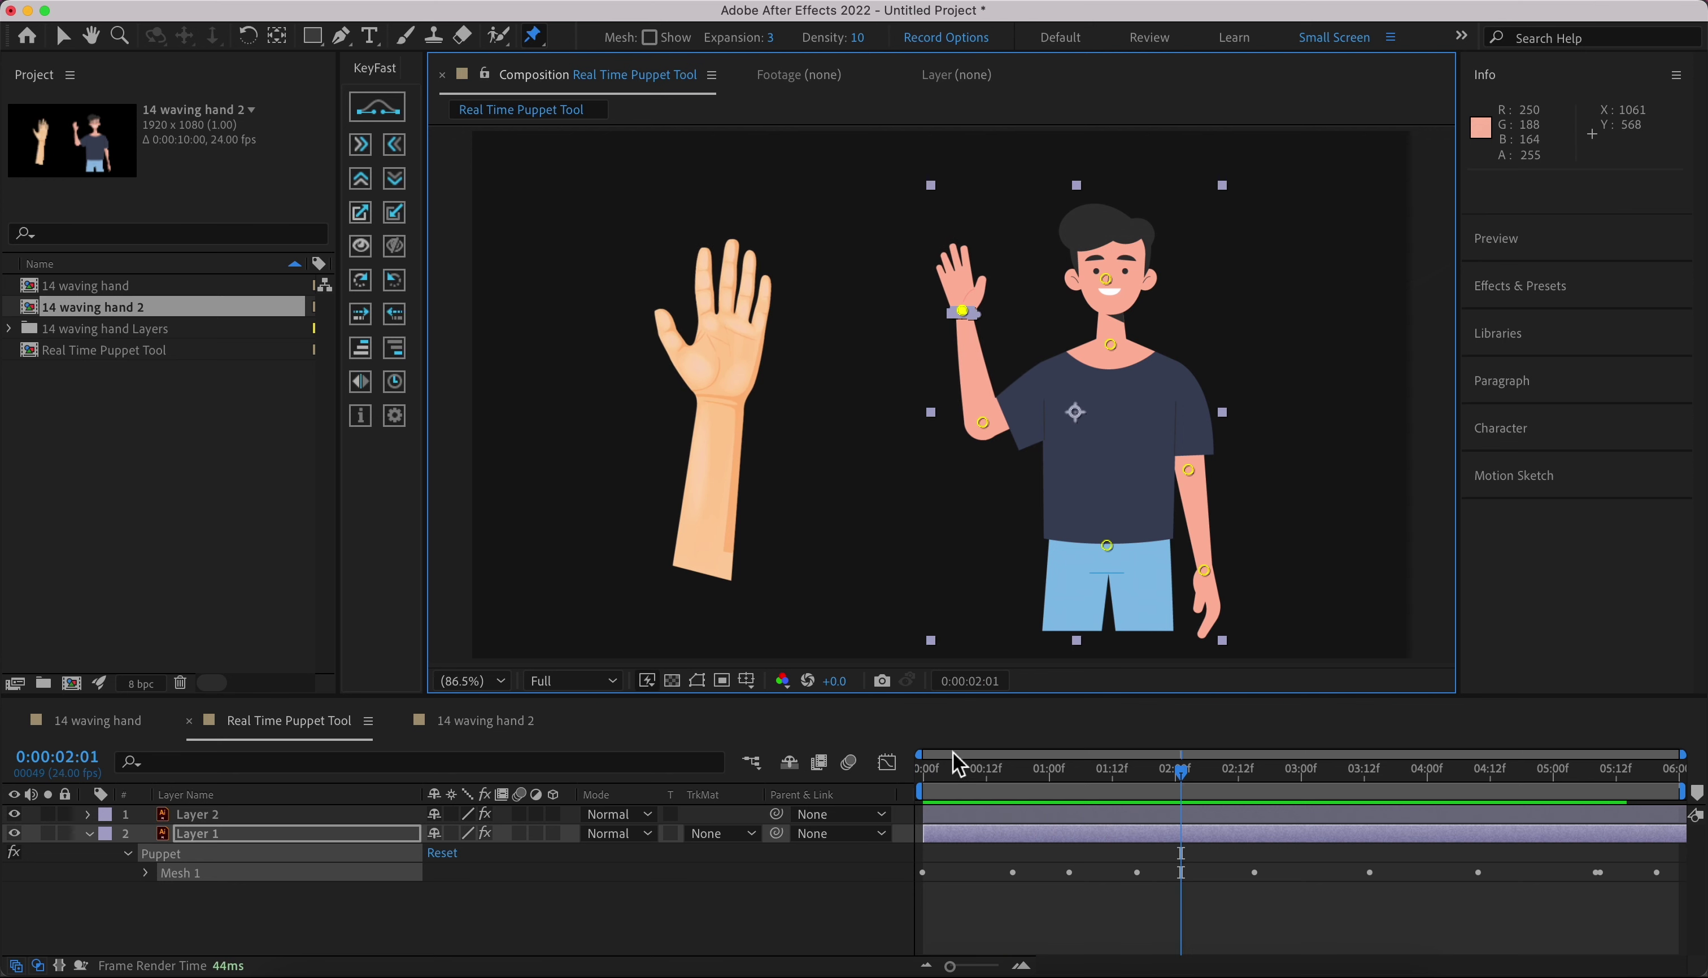
- Record live head motion by dragging the nose pin
click(911, 802)
click(1106, 278)
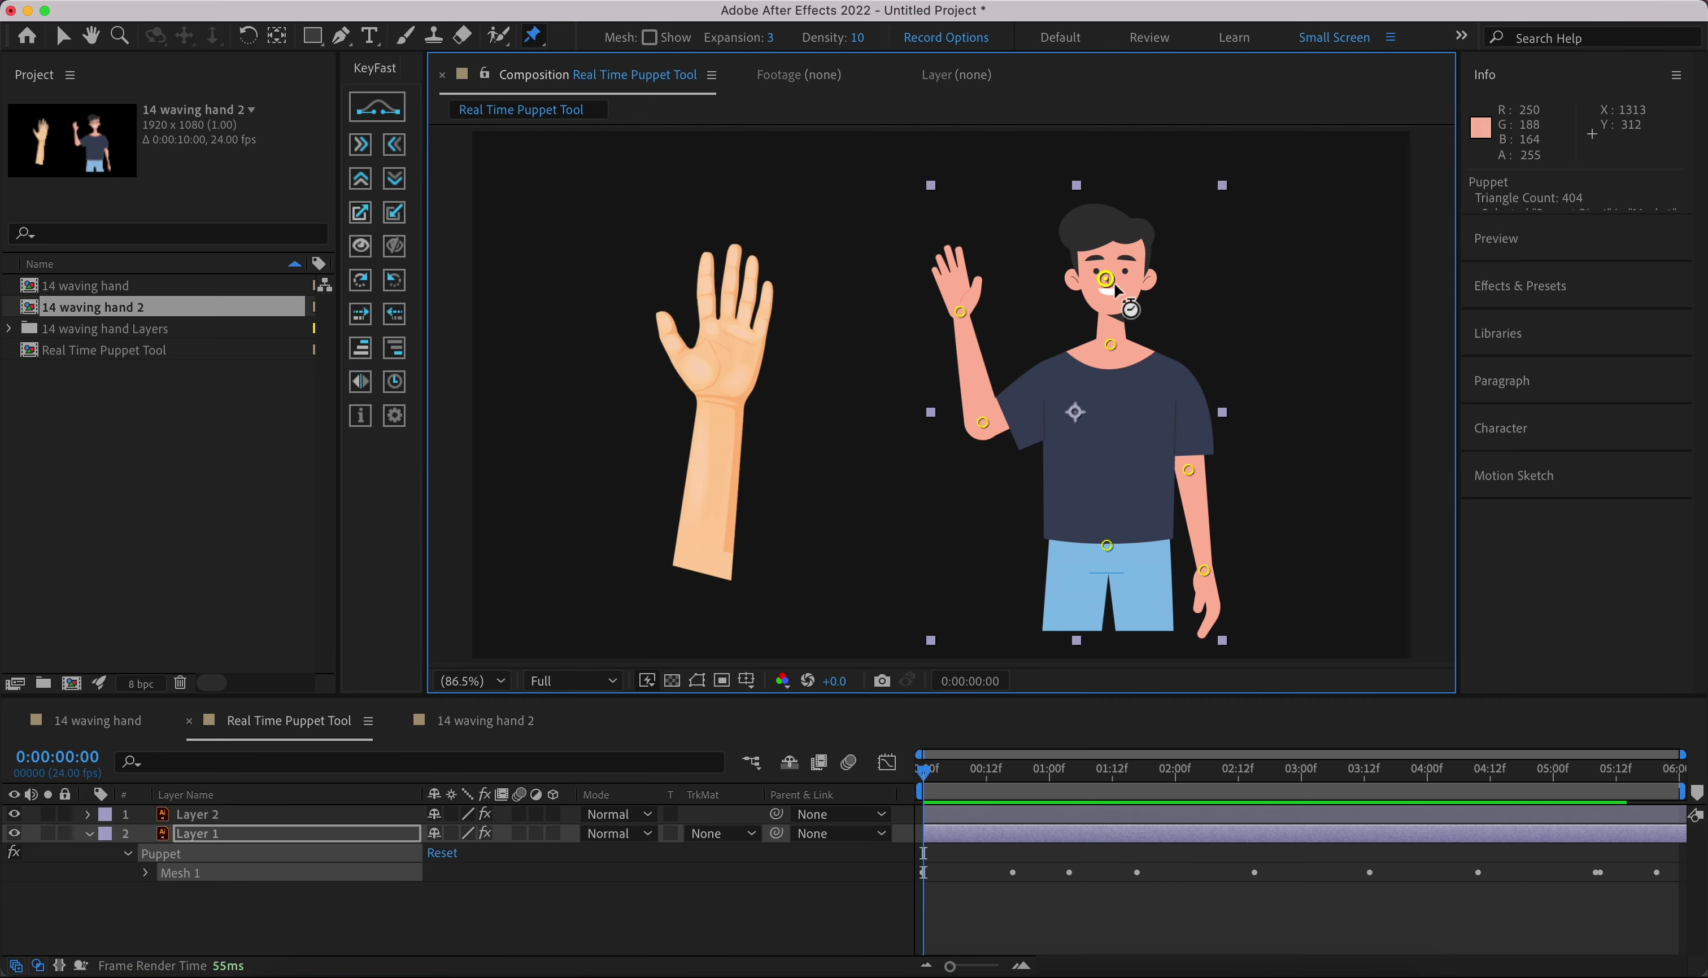
drag(1111, 284, 1111, 287)
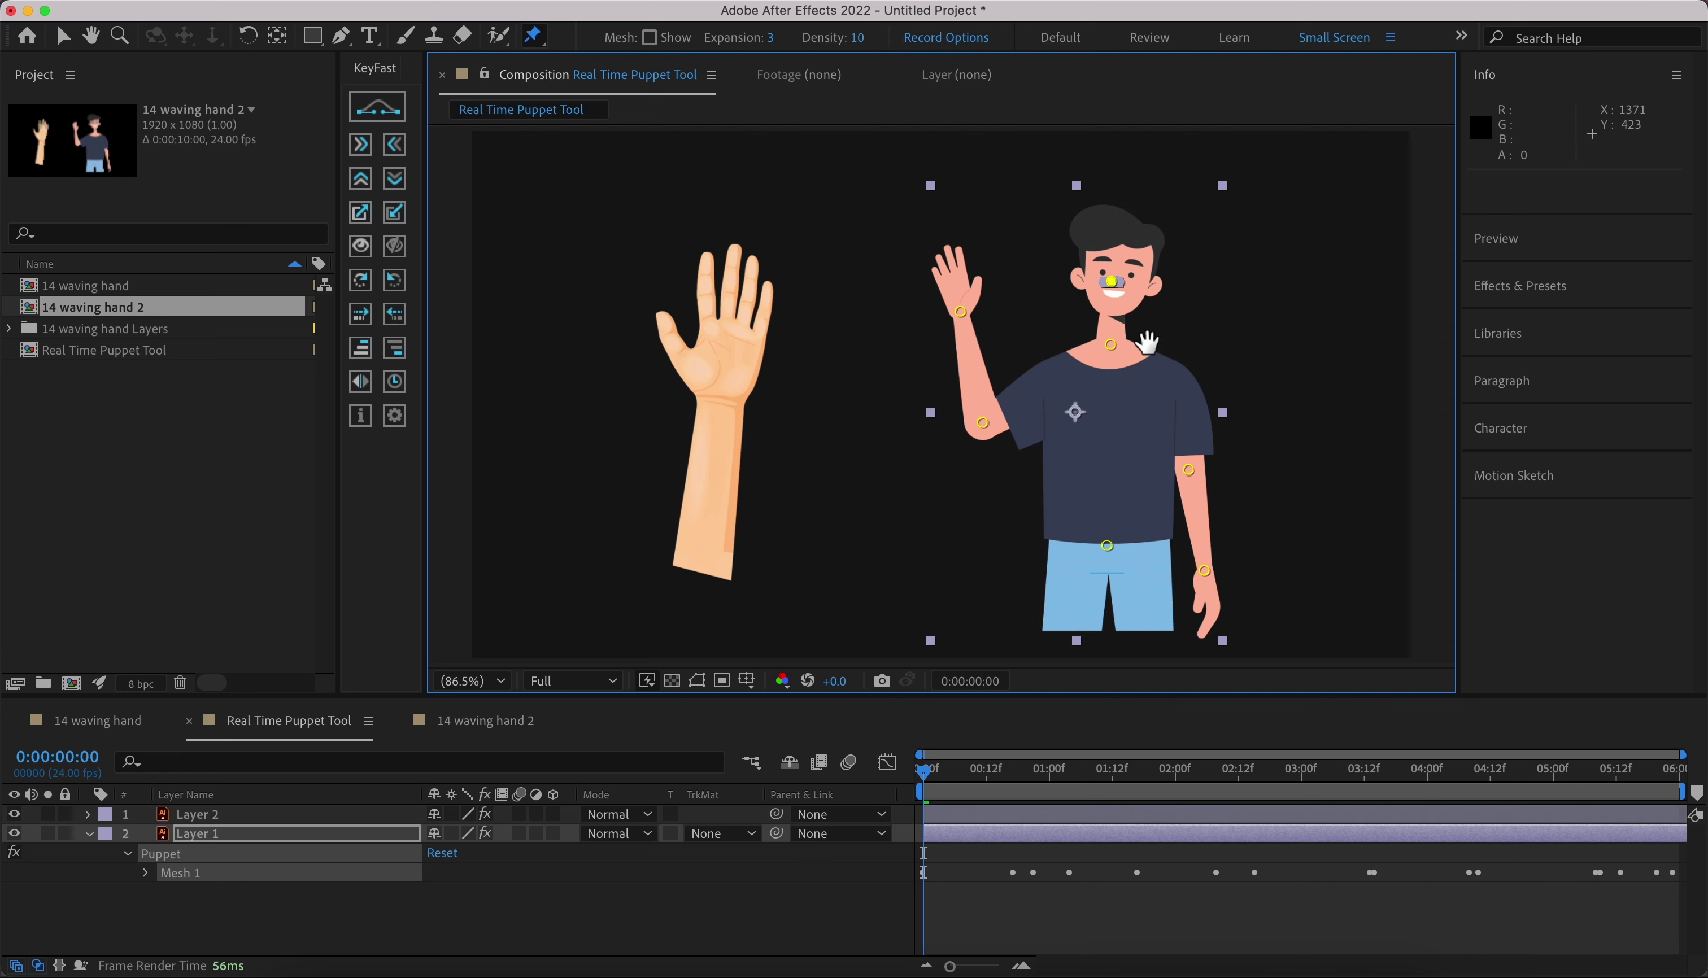
- Preview the head recording, zooming and panning the viewer to inspect the raised arm
key(space)
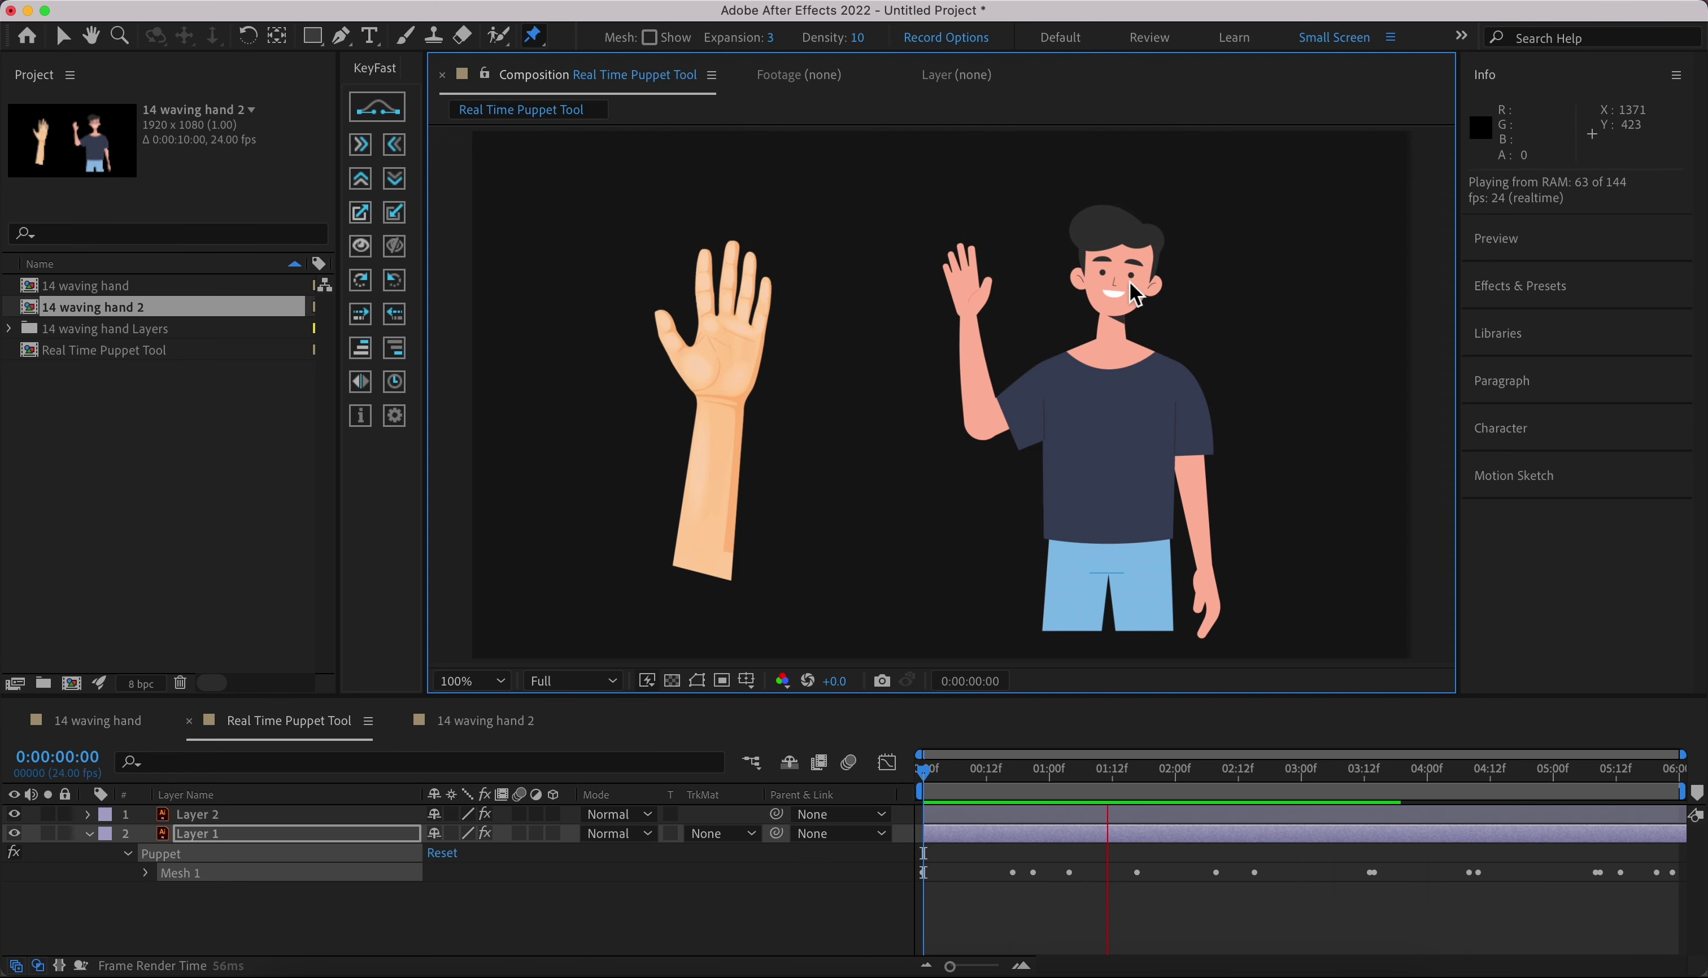
key(slash)
key(period)
drag(1212, 278, 979, 422)
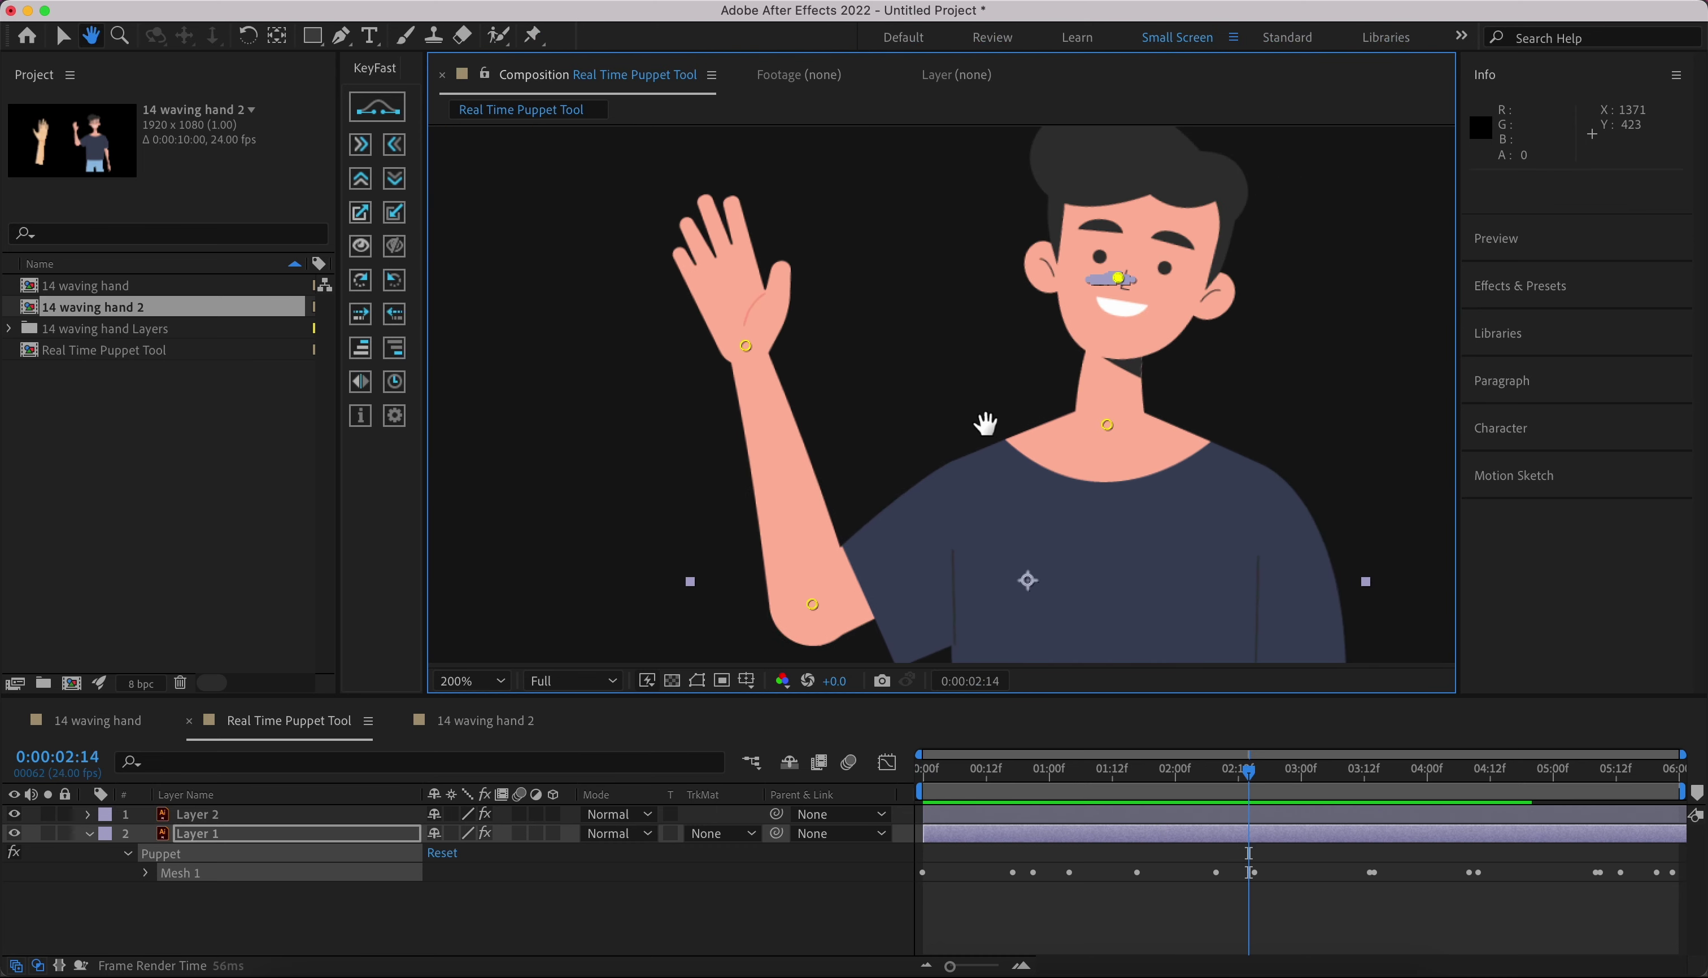
key(comma)
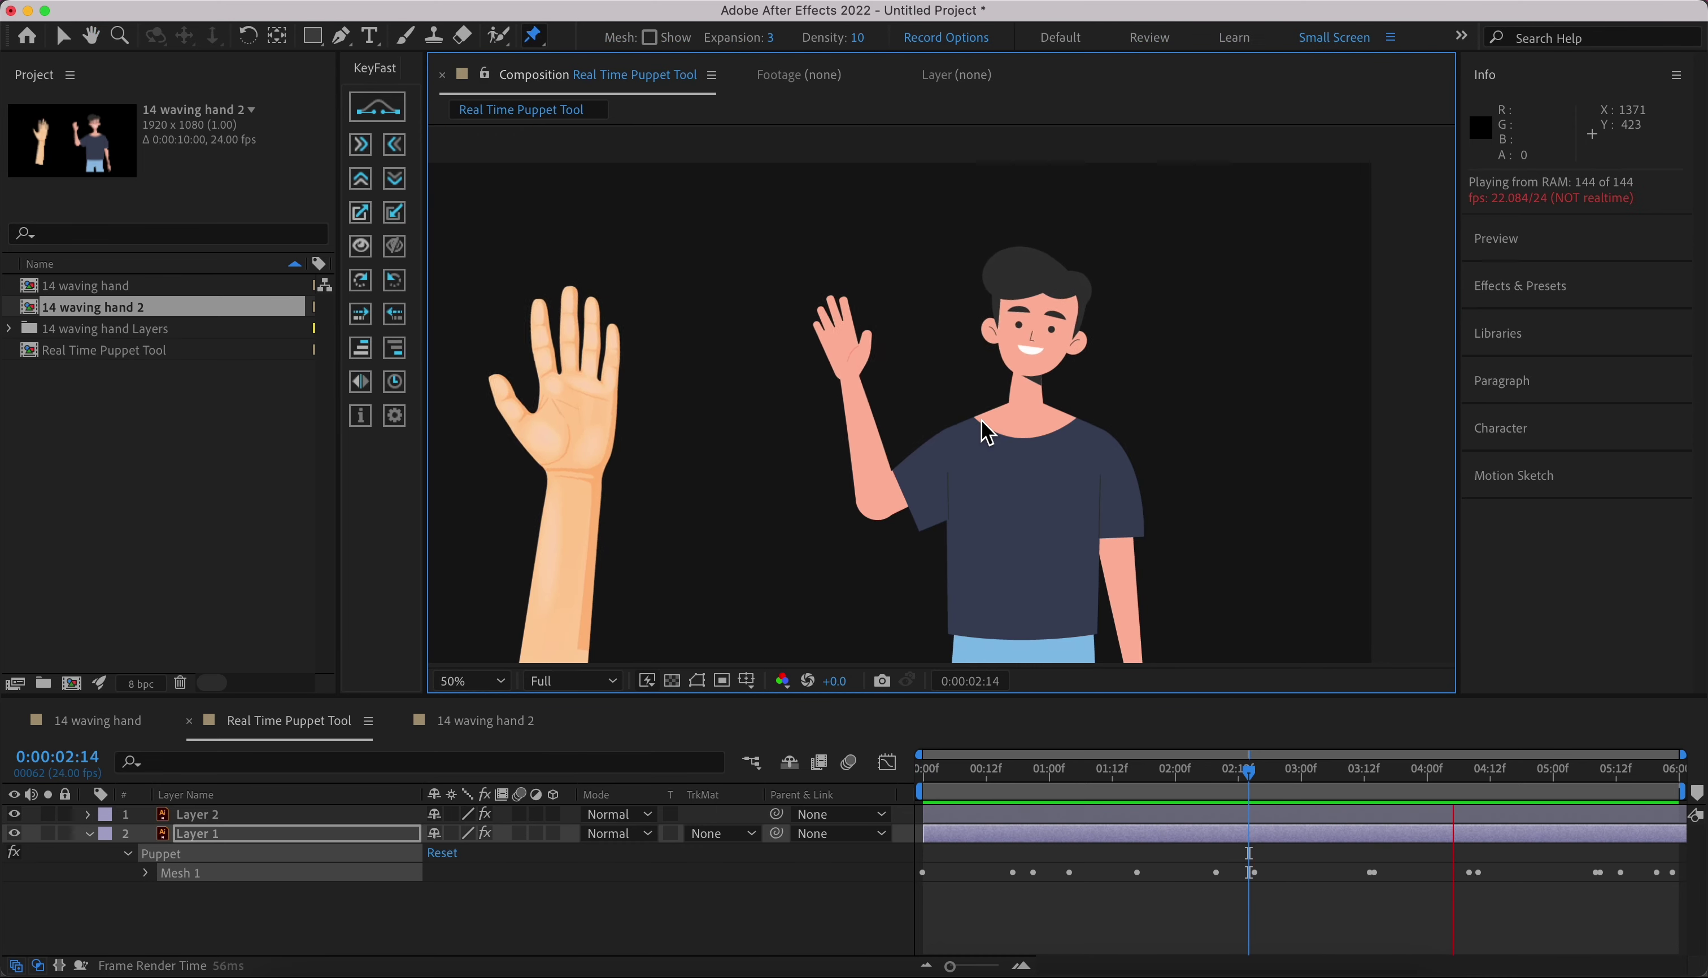
key(comma)
key(period)
drag(1003, 465, 1002, 380)
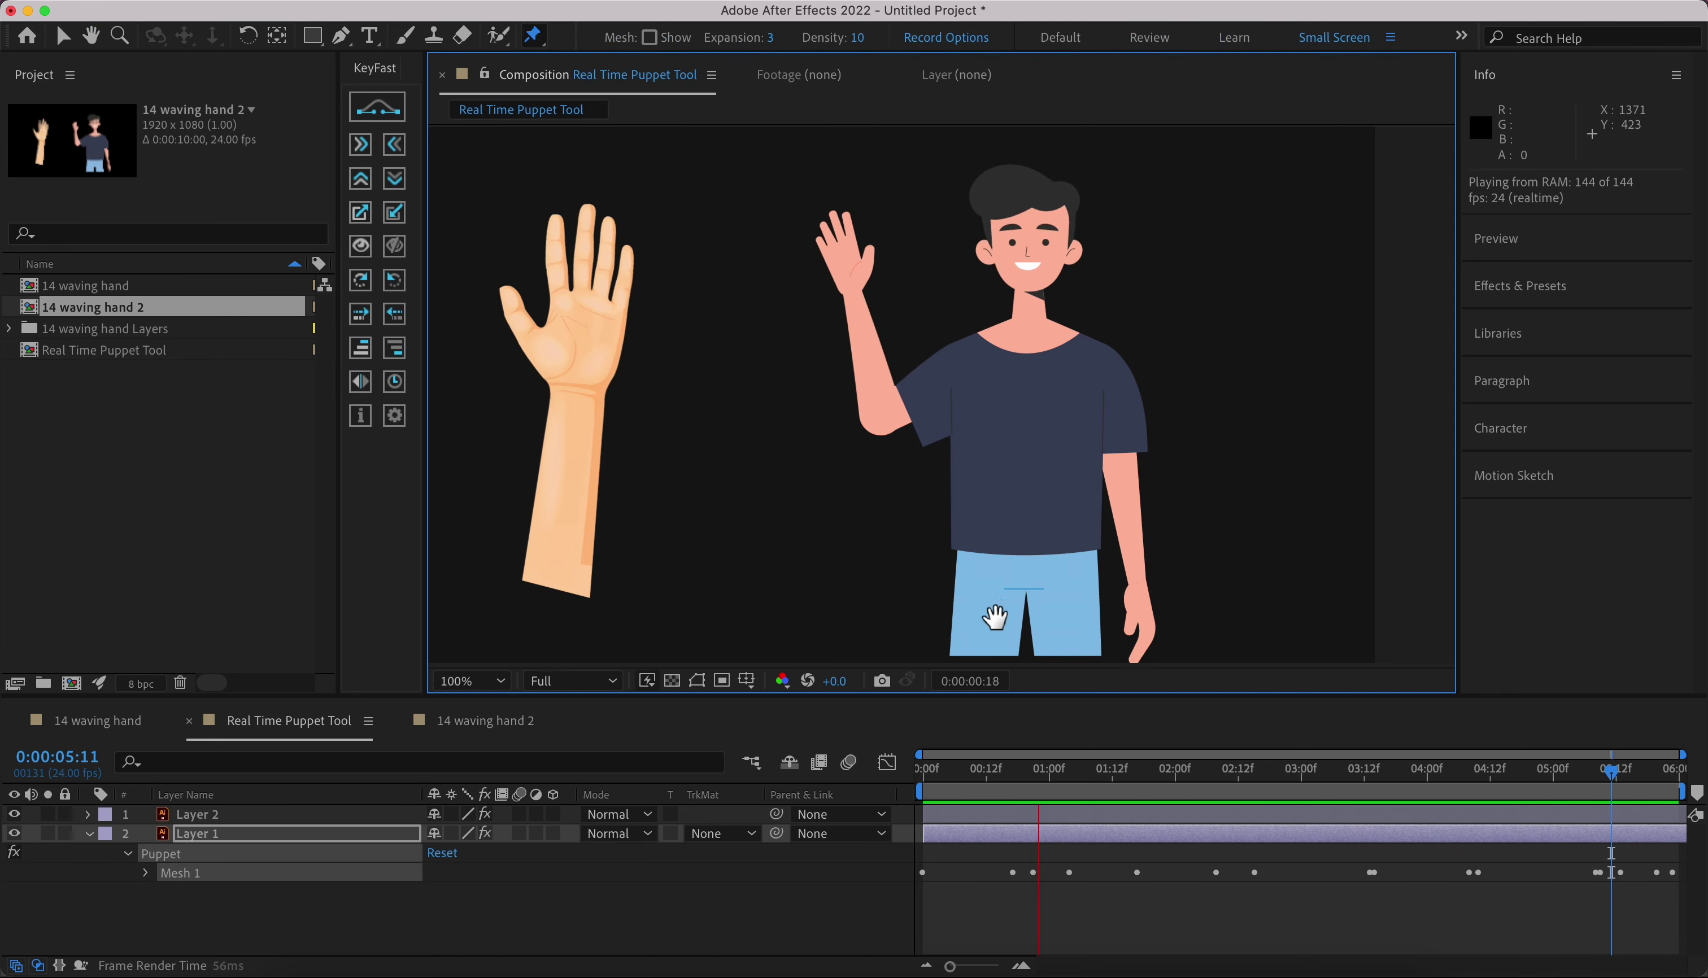
- Record a live swing on the lowered arm's wrist pin from the composition start
key(super+p)
key(space)
drag(961, 764, 921, 771)
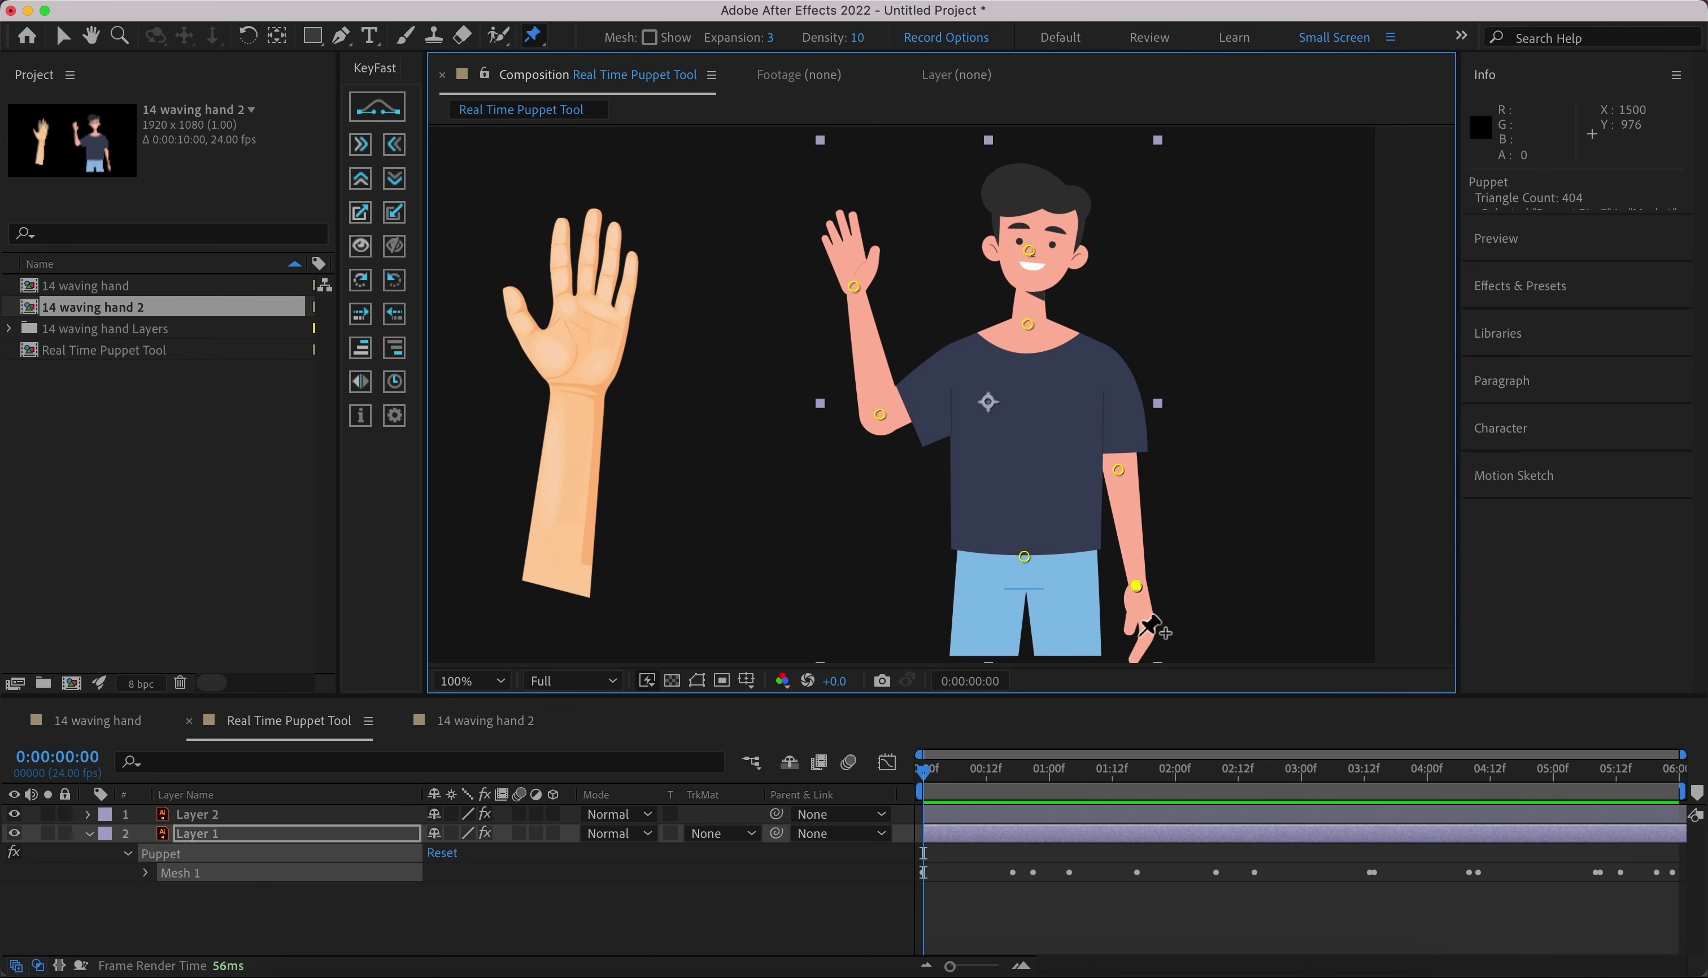
click(1138, 588)
drag(1146, 599, 1139, 576)
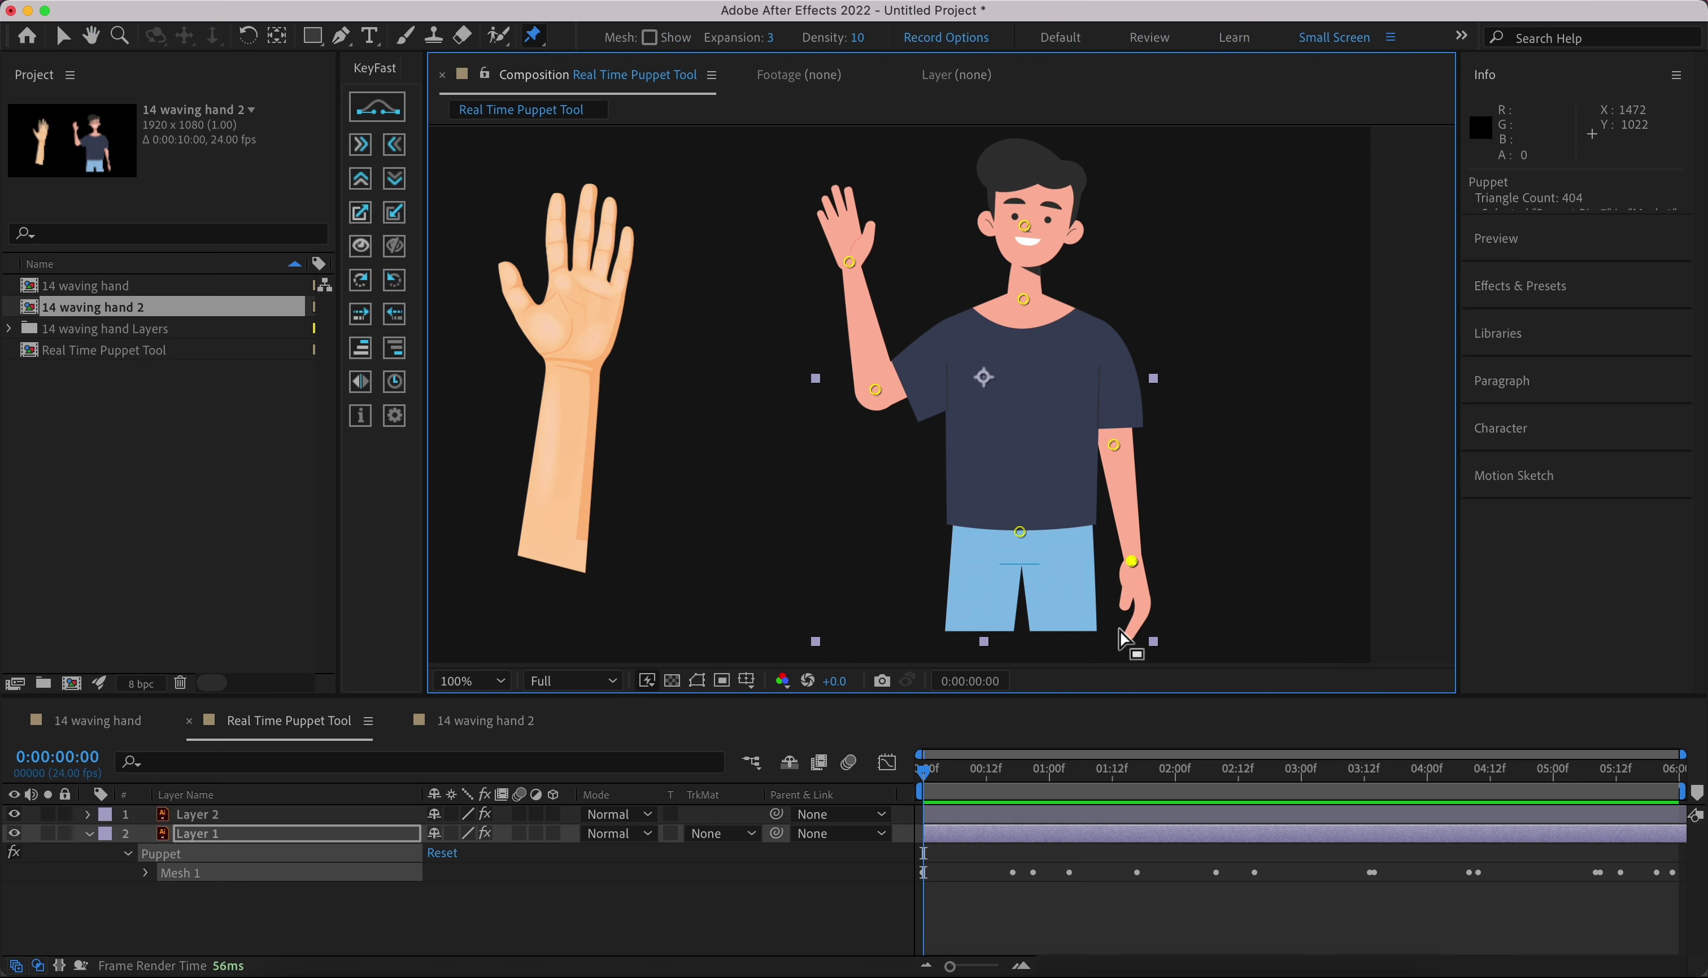
drag(1131, 563, 1132, 566)
- Preview the full animation at Fit magnification, collapse Layer 1, and play it again
key(space)
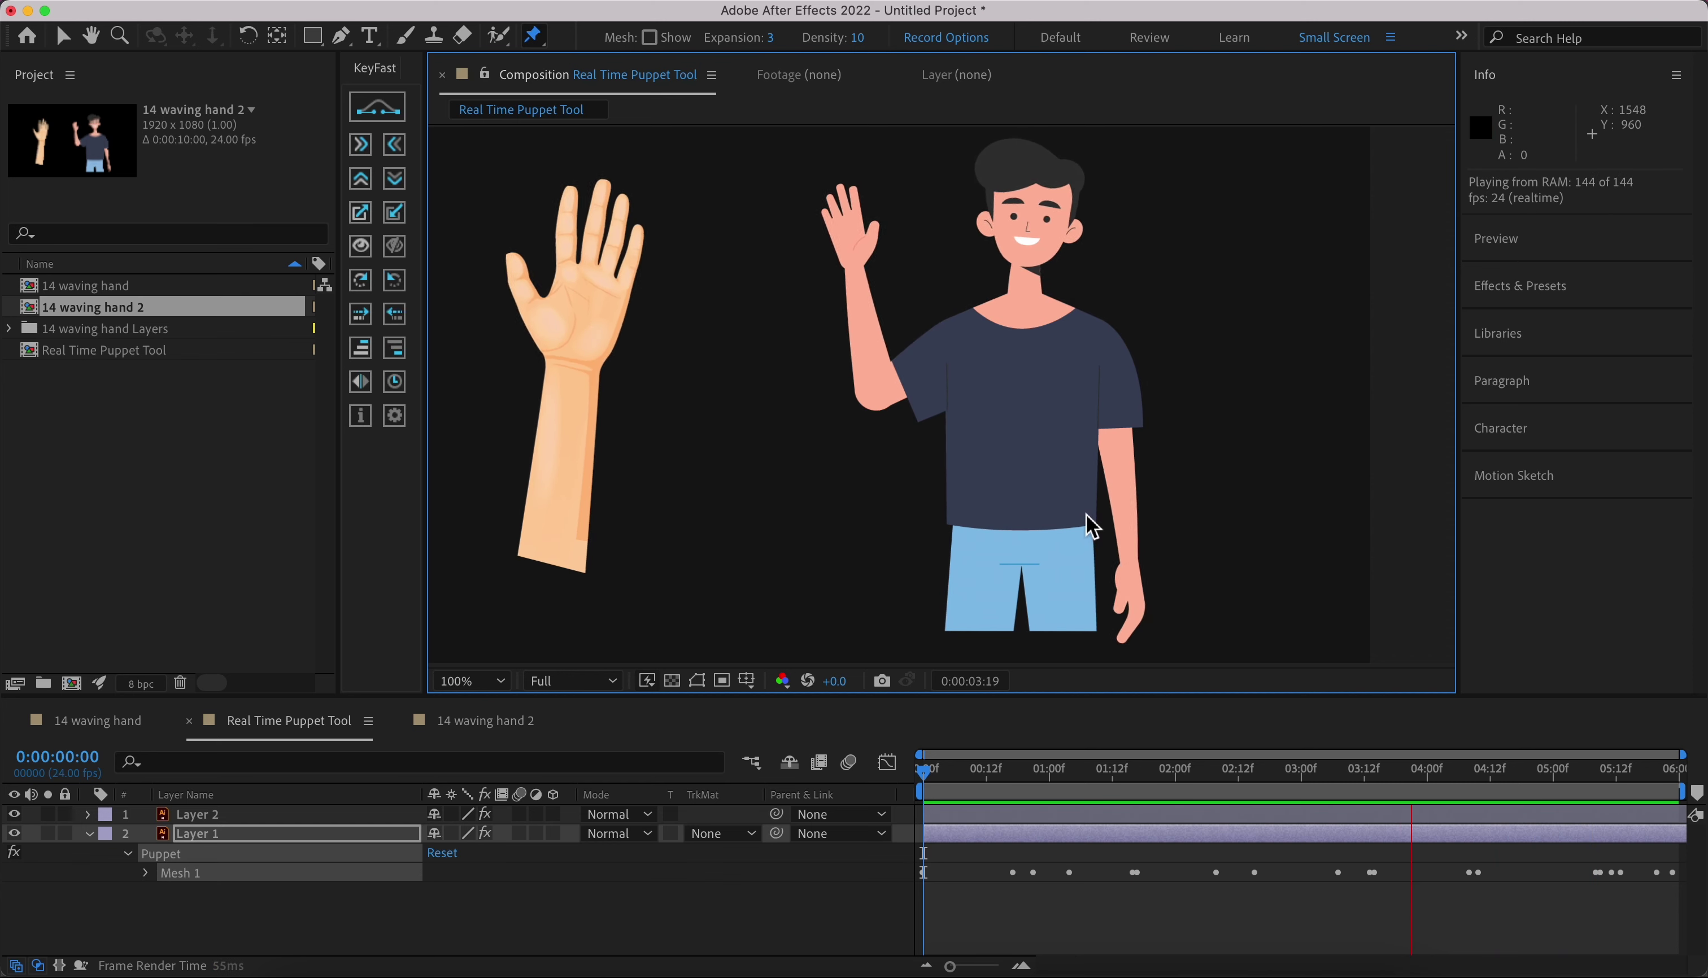
click(469, 682)
click(511, 308)
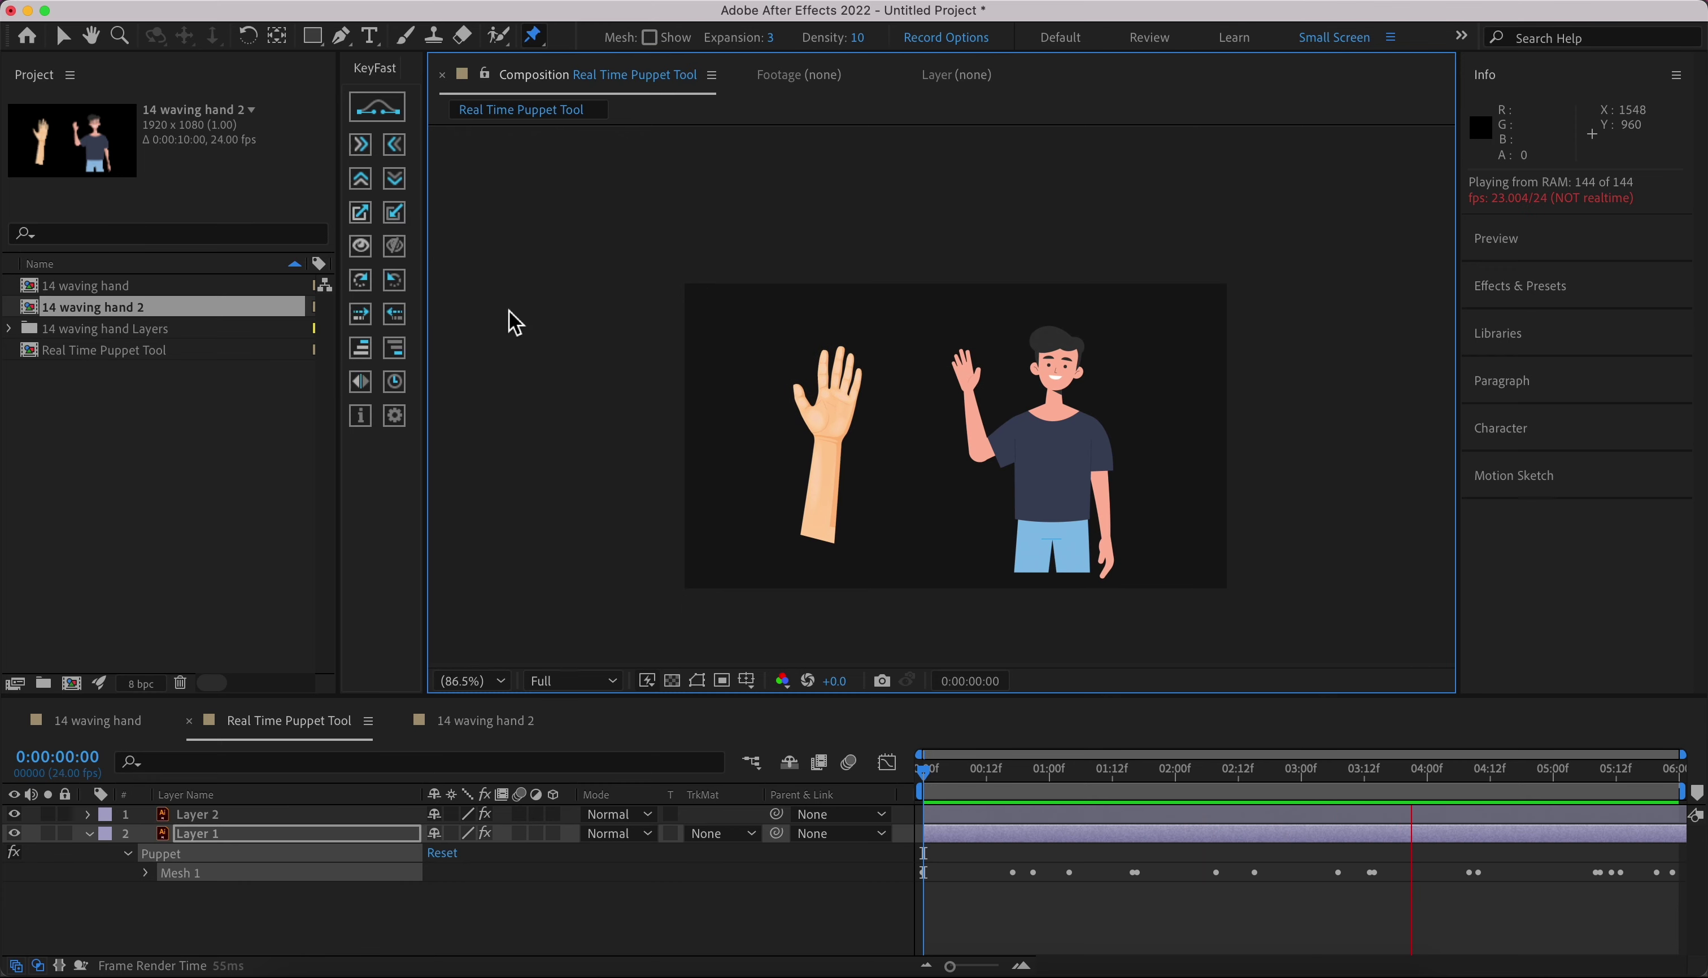
click(647, 940)
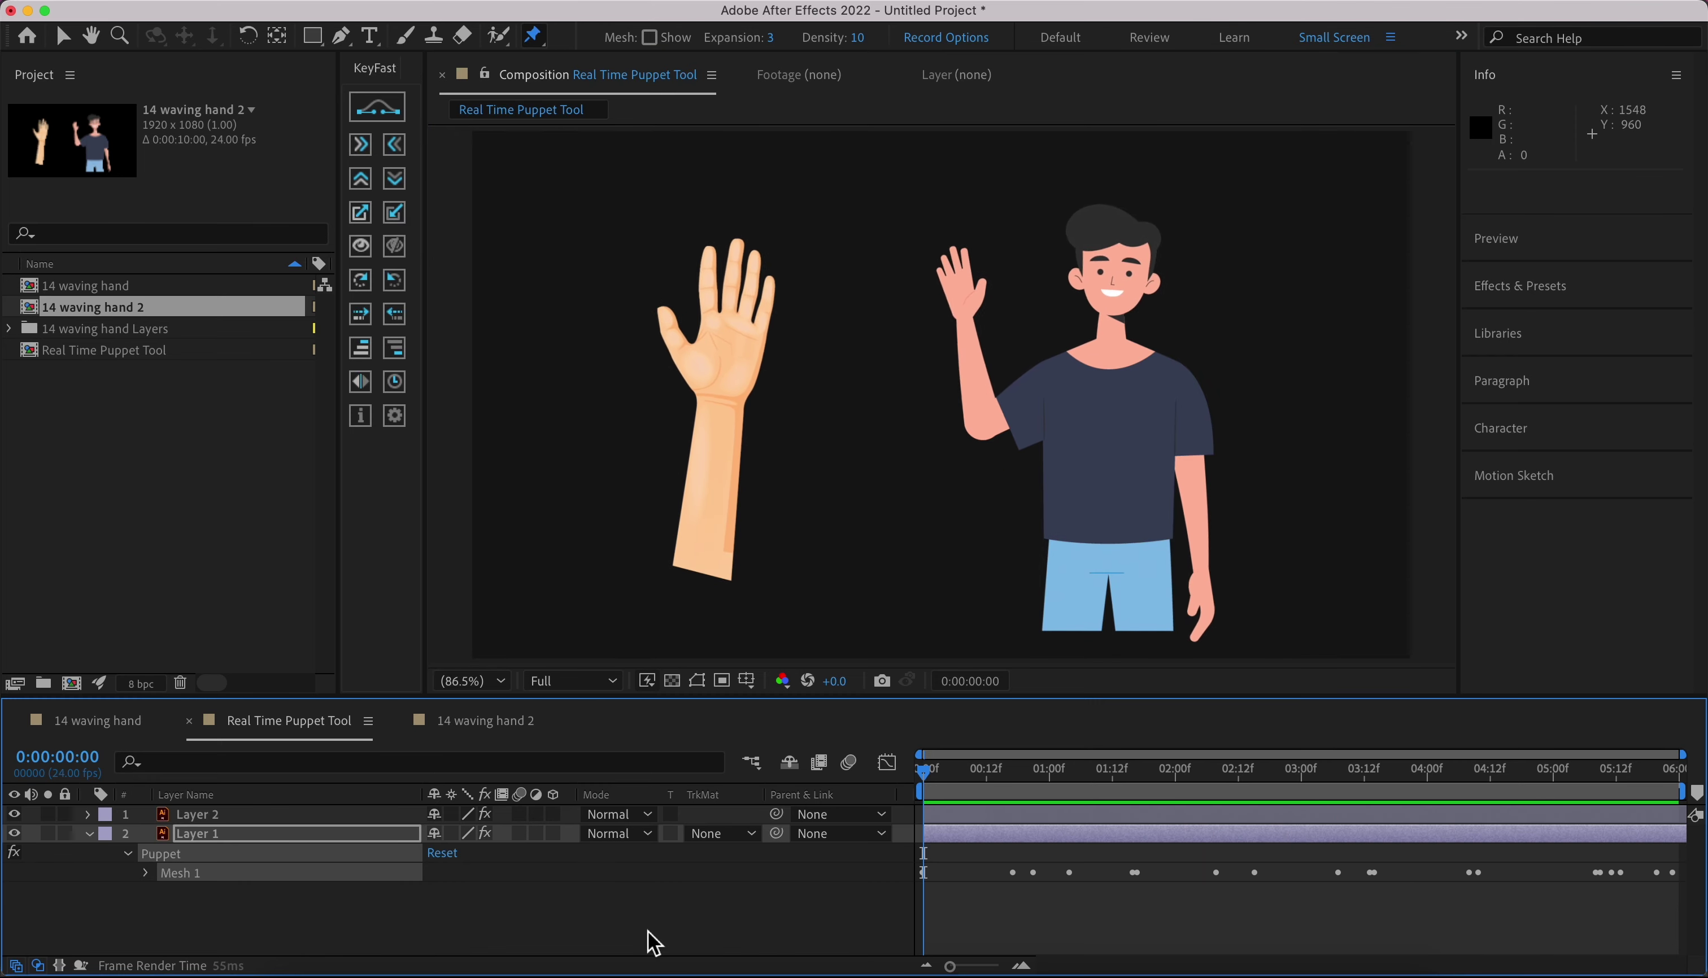
click(89, 834)
key(space)
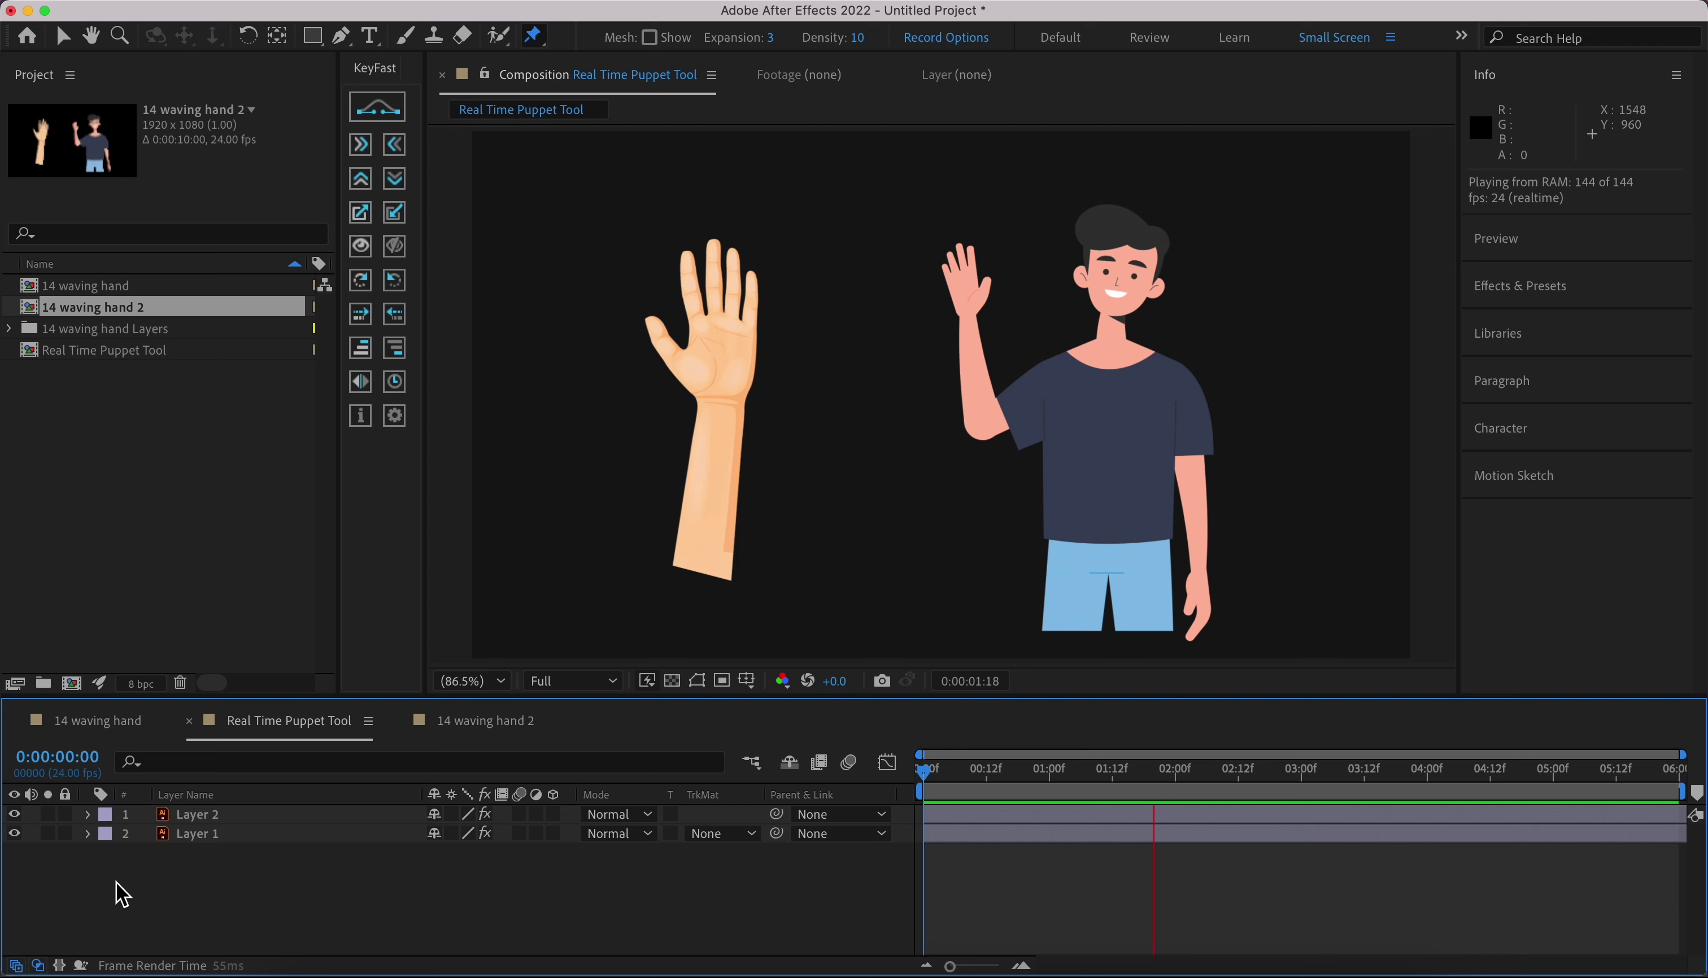